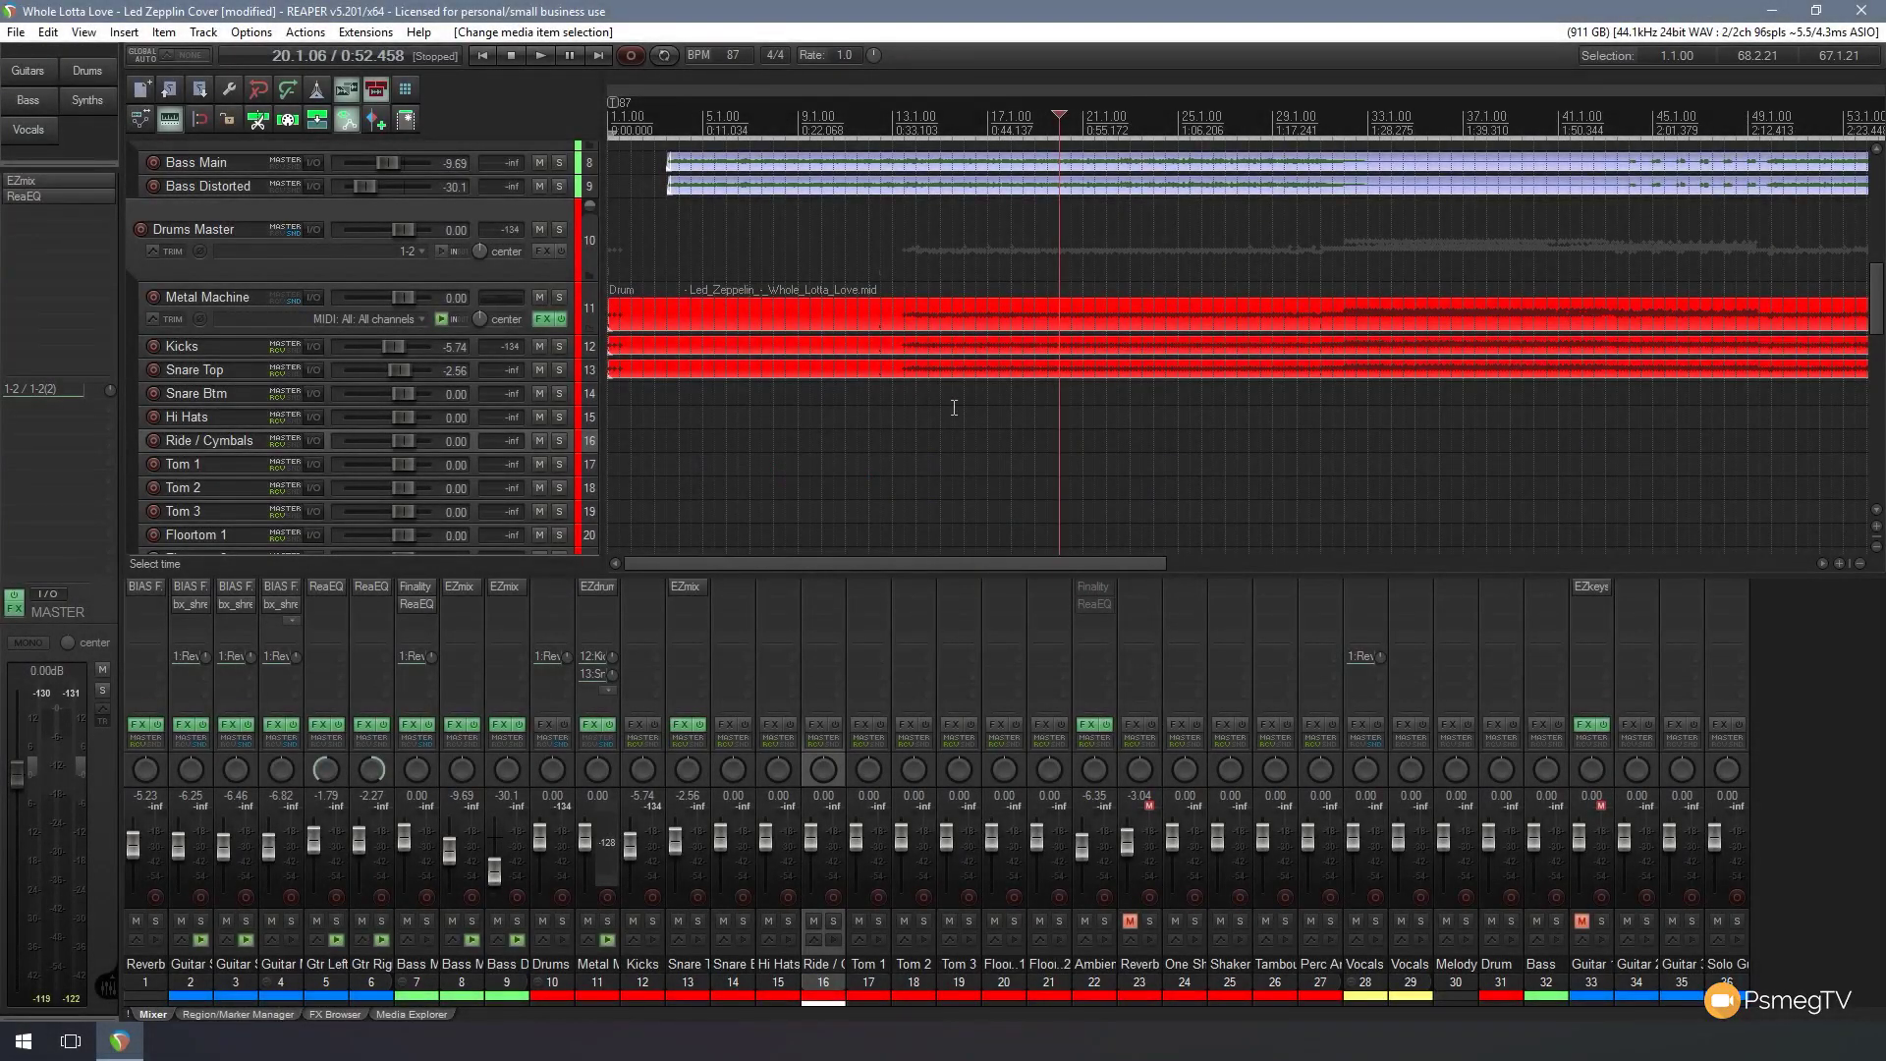
- Clear the time selection, then open and close the drum MIDI item's editor windows
{"action": "mouse_move", "coordinate": [954, 407]}
{"action": "left_mouse_down"}
{"action": "mouse_move", "coordinate": [956, 380]}
{"action": "mouse_move", "coordinate": [778, 289]}
{"action": "left_mouse_up"}
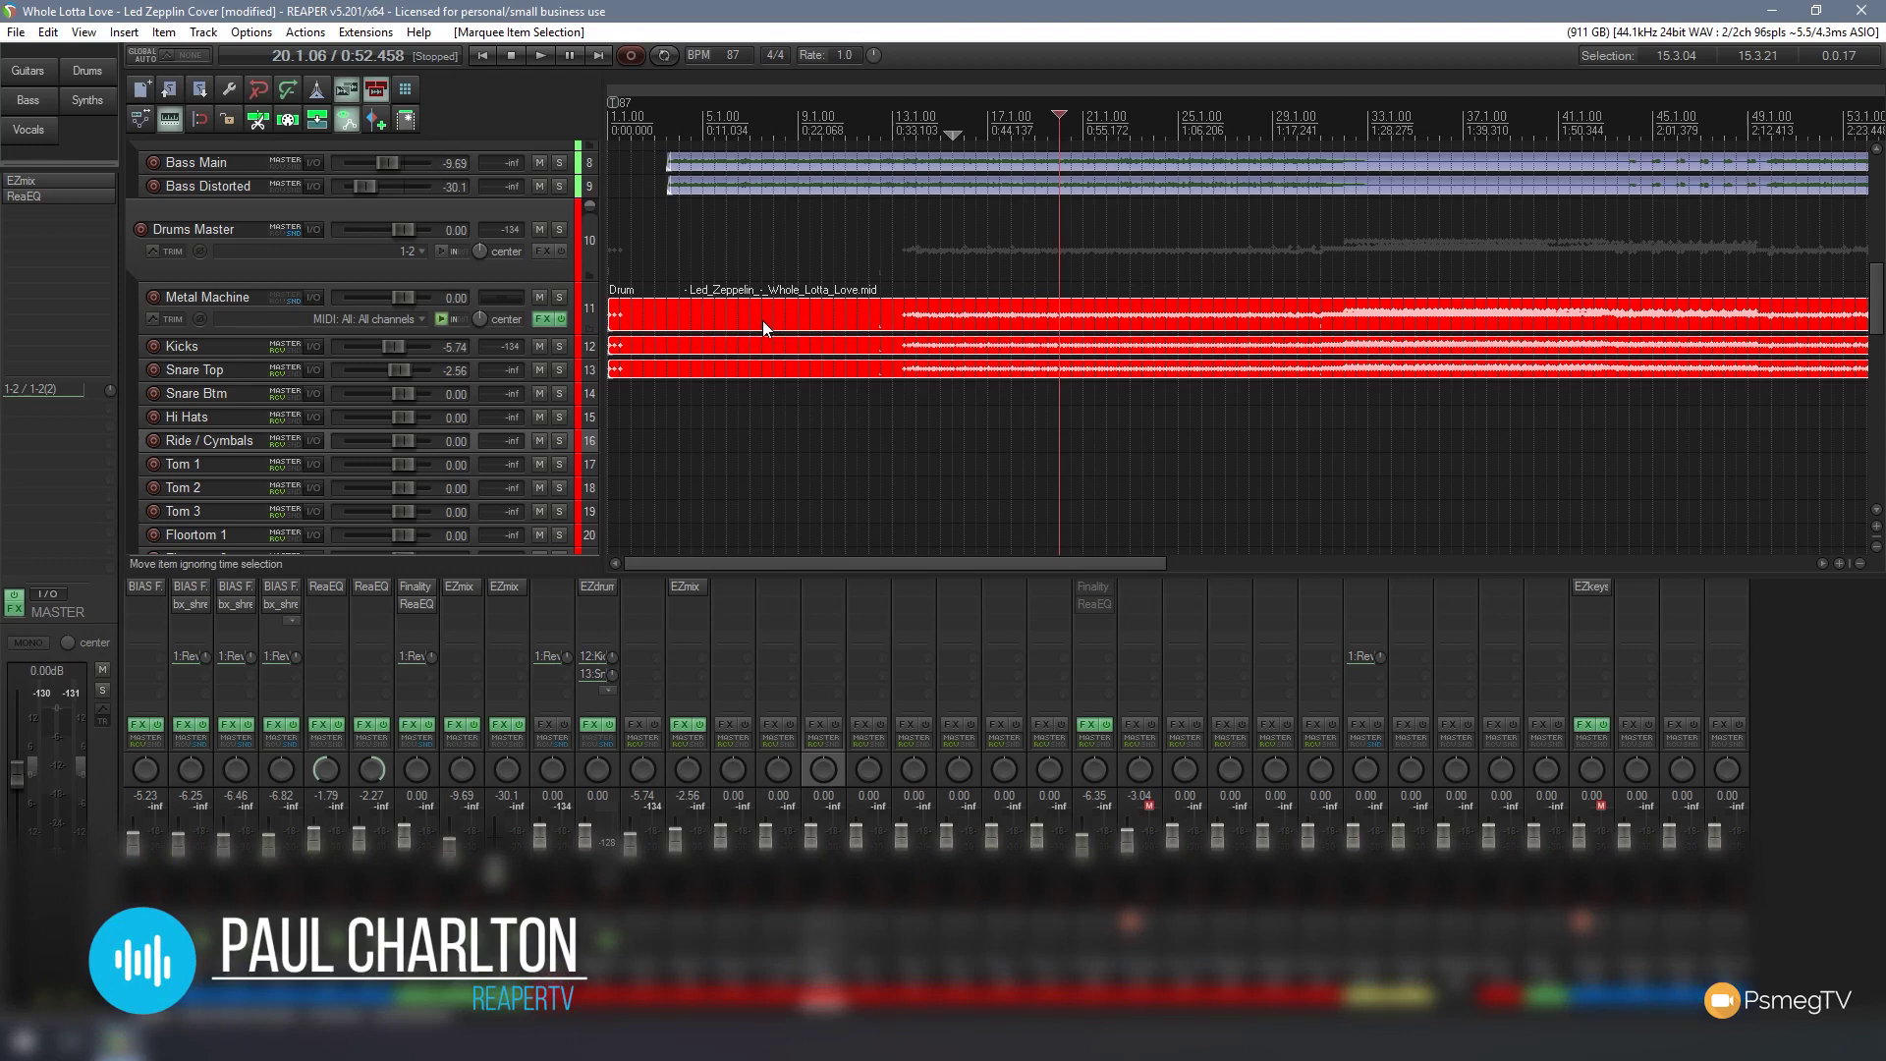
{"action": "double_click", "coordinate": [763, 324]}
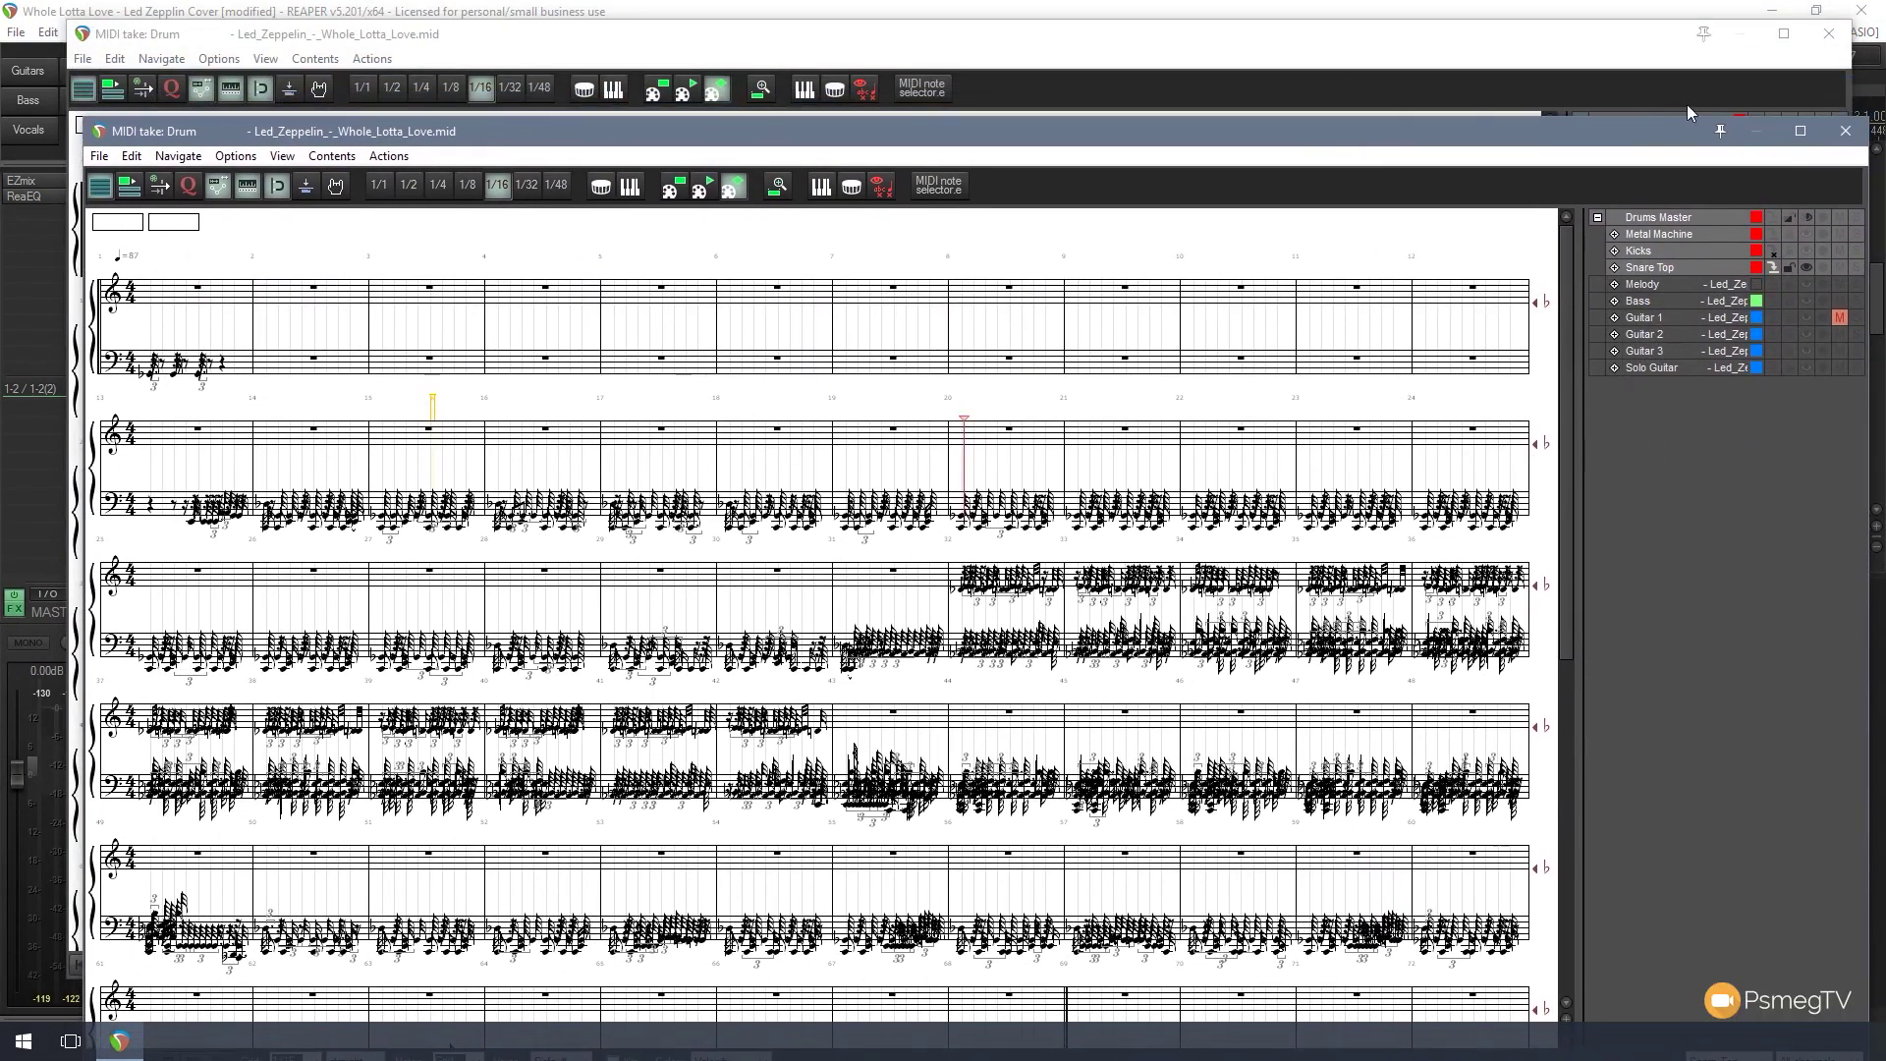
{"action": "left_click", "coordinate": [1846, 126]}
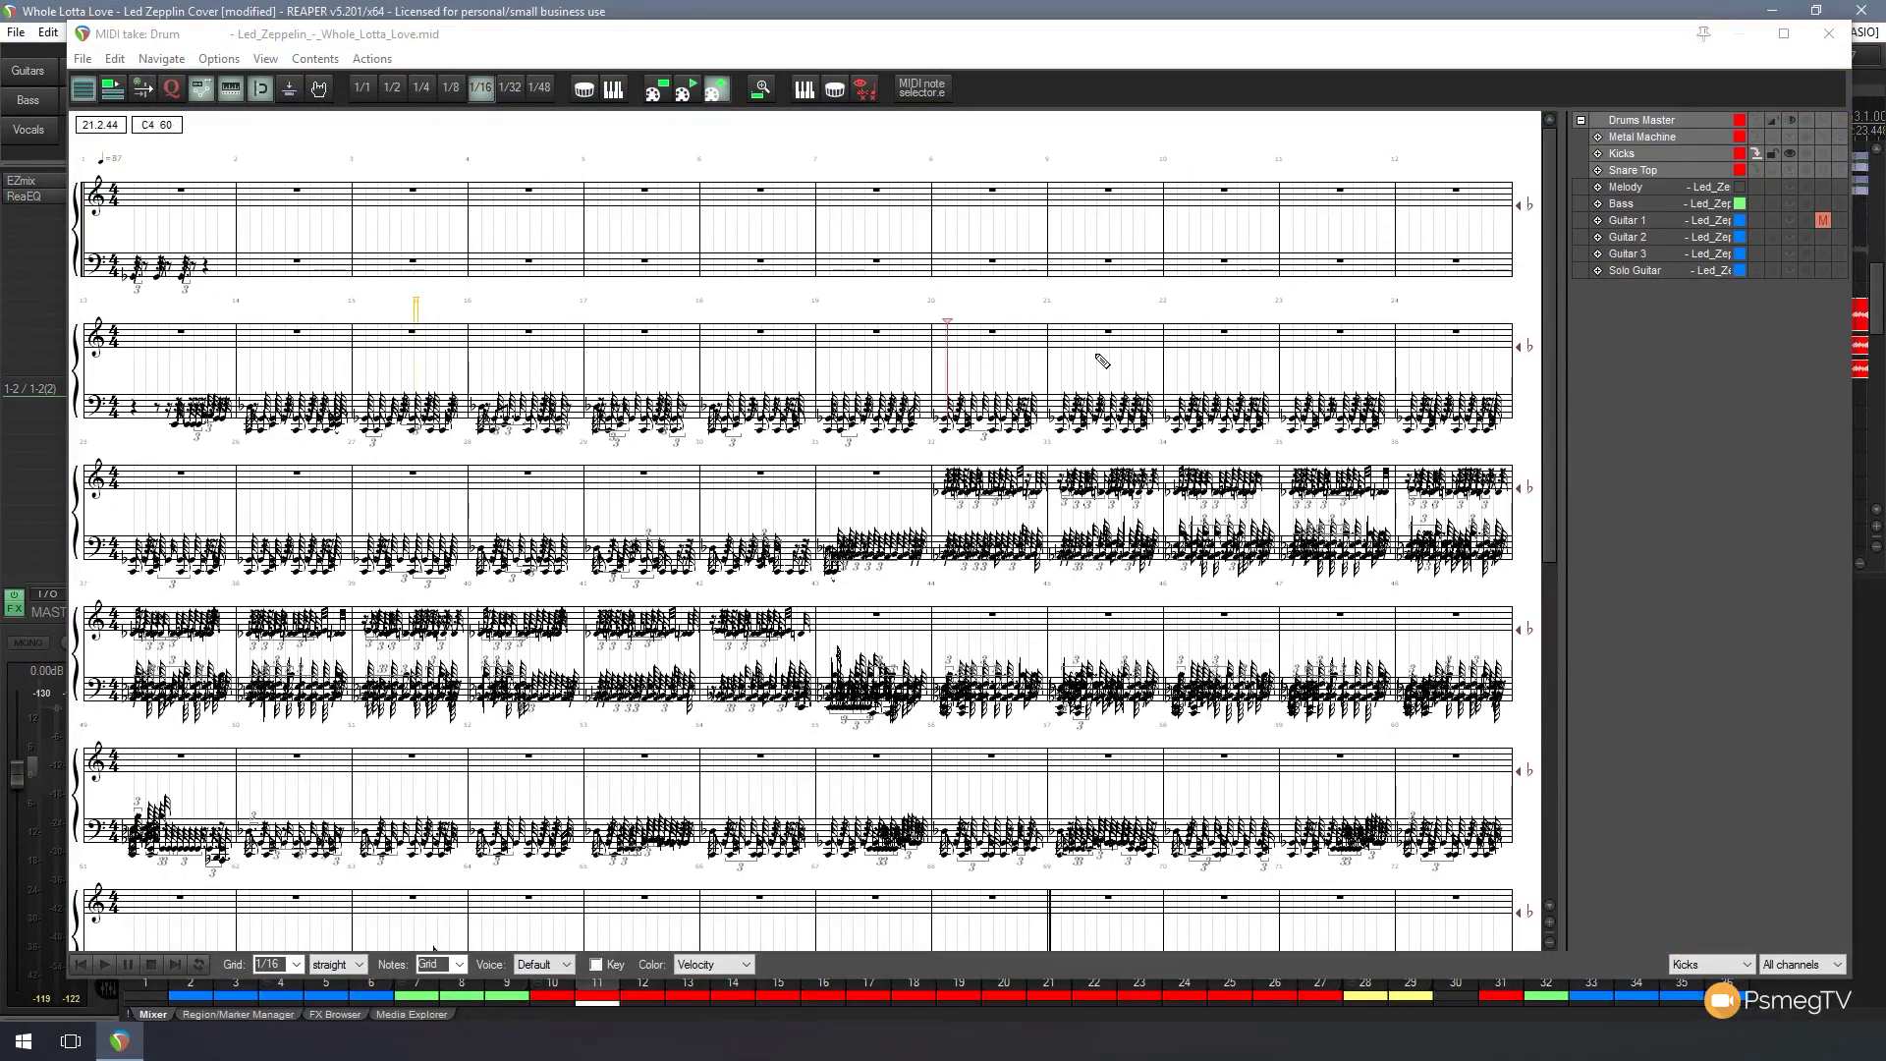
{"action": "left_click", "coordinate": [1829, 34]}
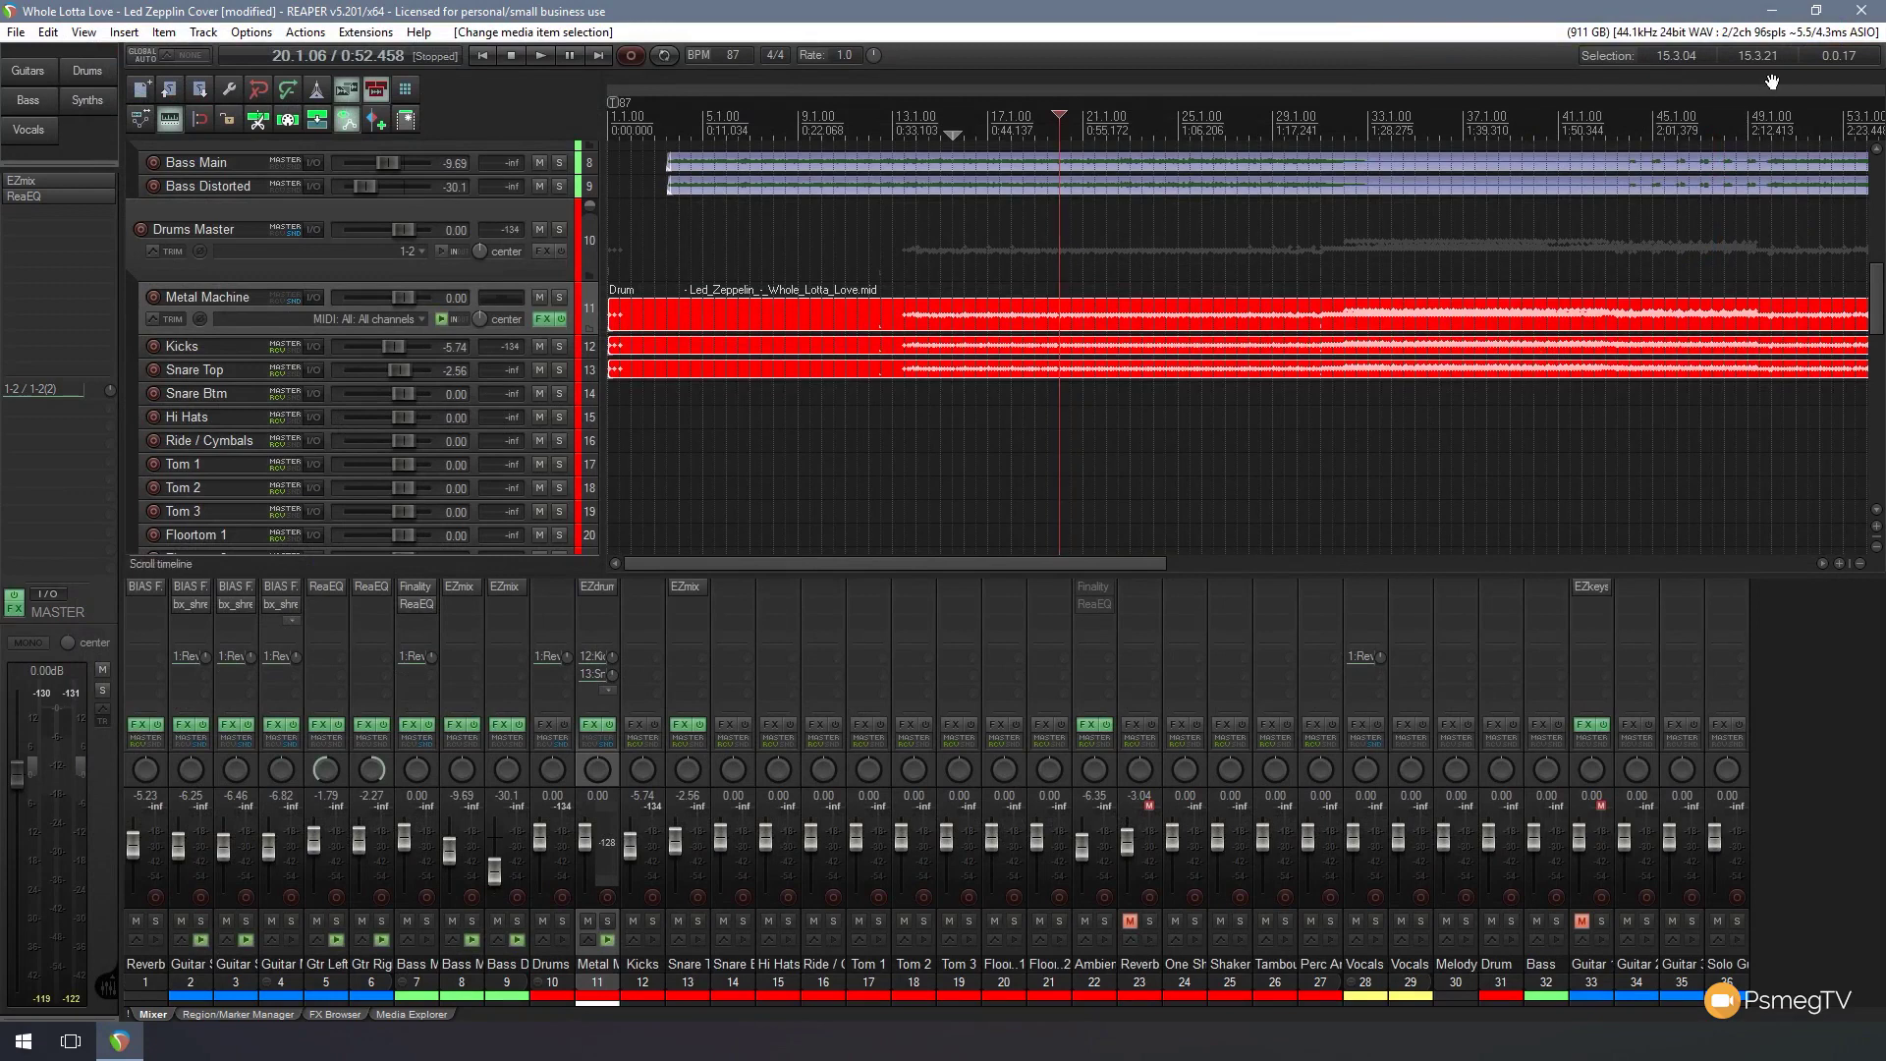
- In MIDI Editor preferences, choose 'Open the clicked MIDI item only', then apply and confirm
{"action": "left_click", "coordinate": [1789, 41]}
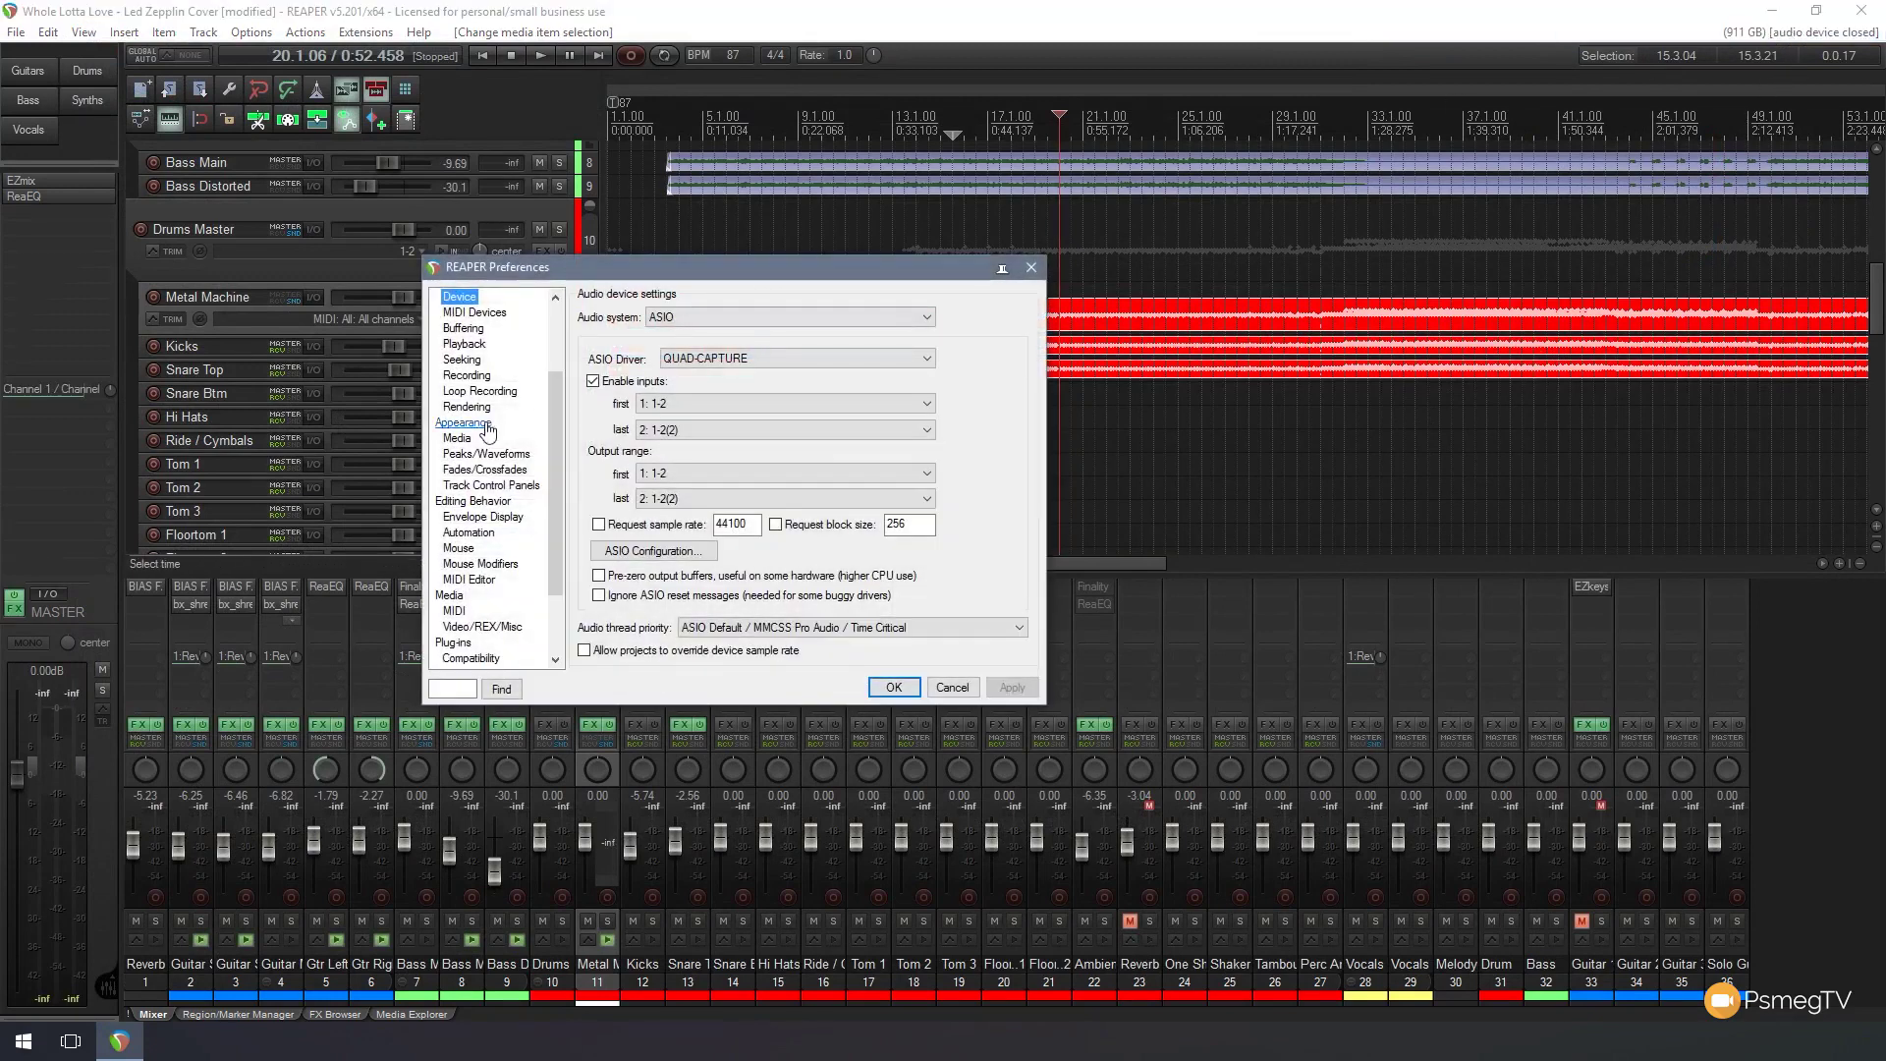
{"action": "left_click_drag", "start_coordinate": [559, 420], "coordinate": [541, 454]}
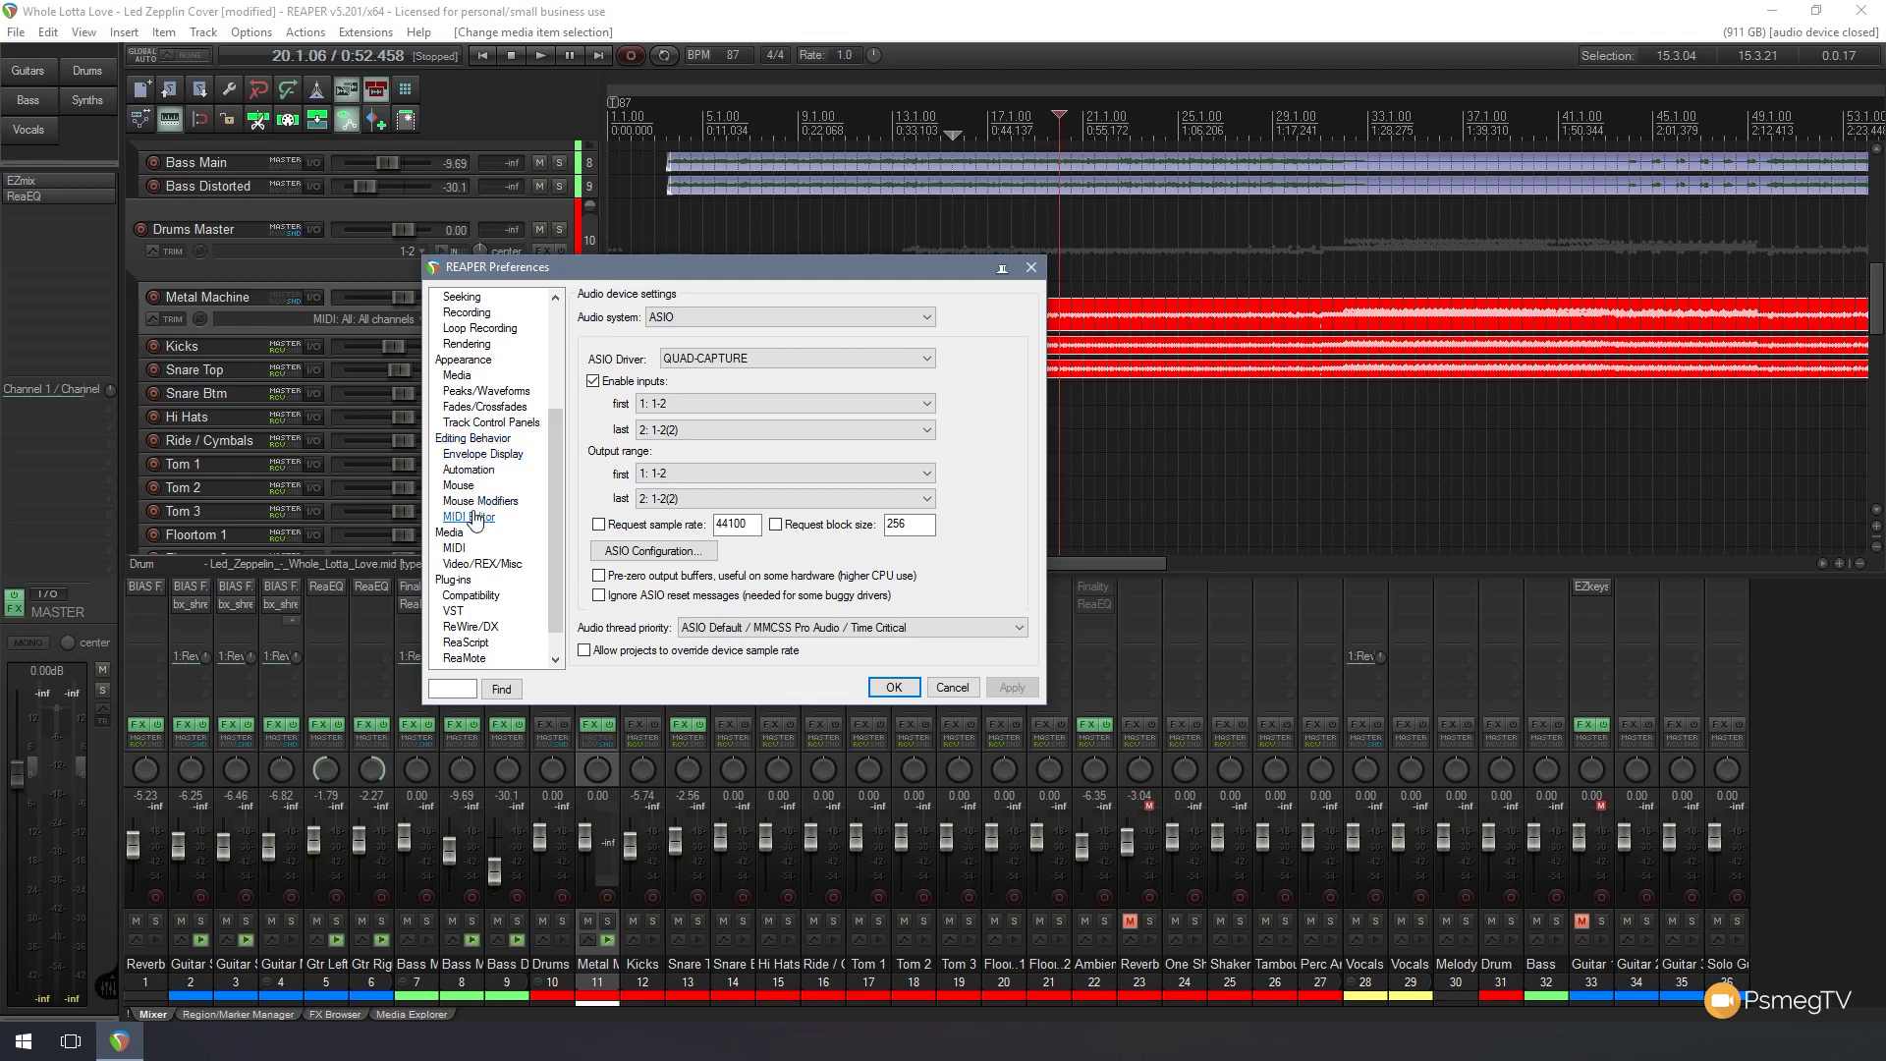
{"action": "left_click", "coordinate": [474, 518]}
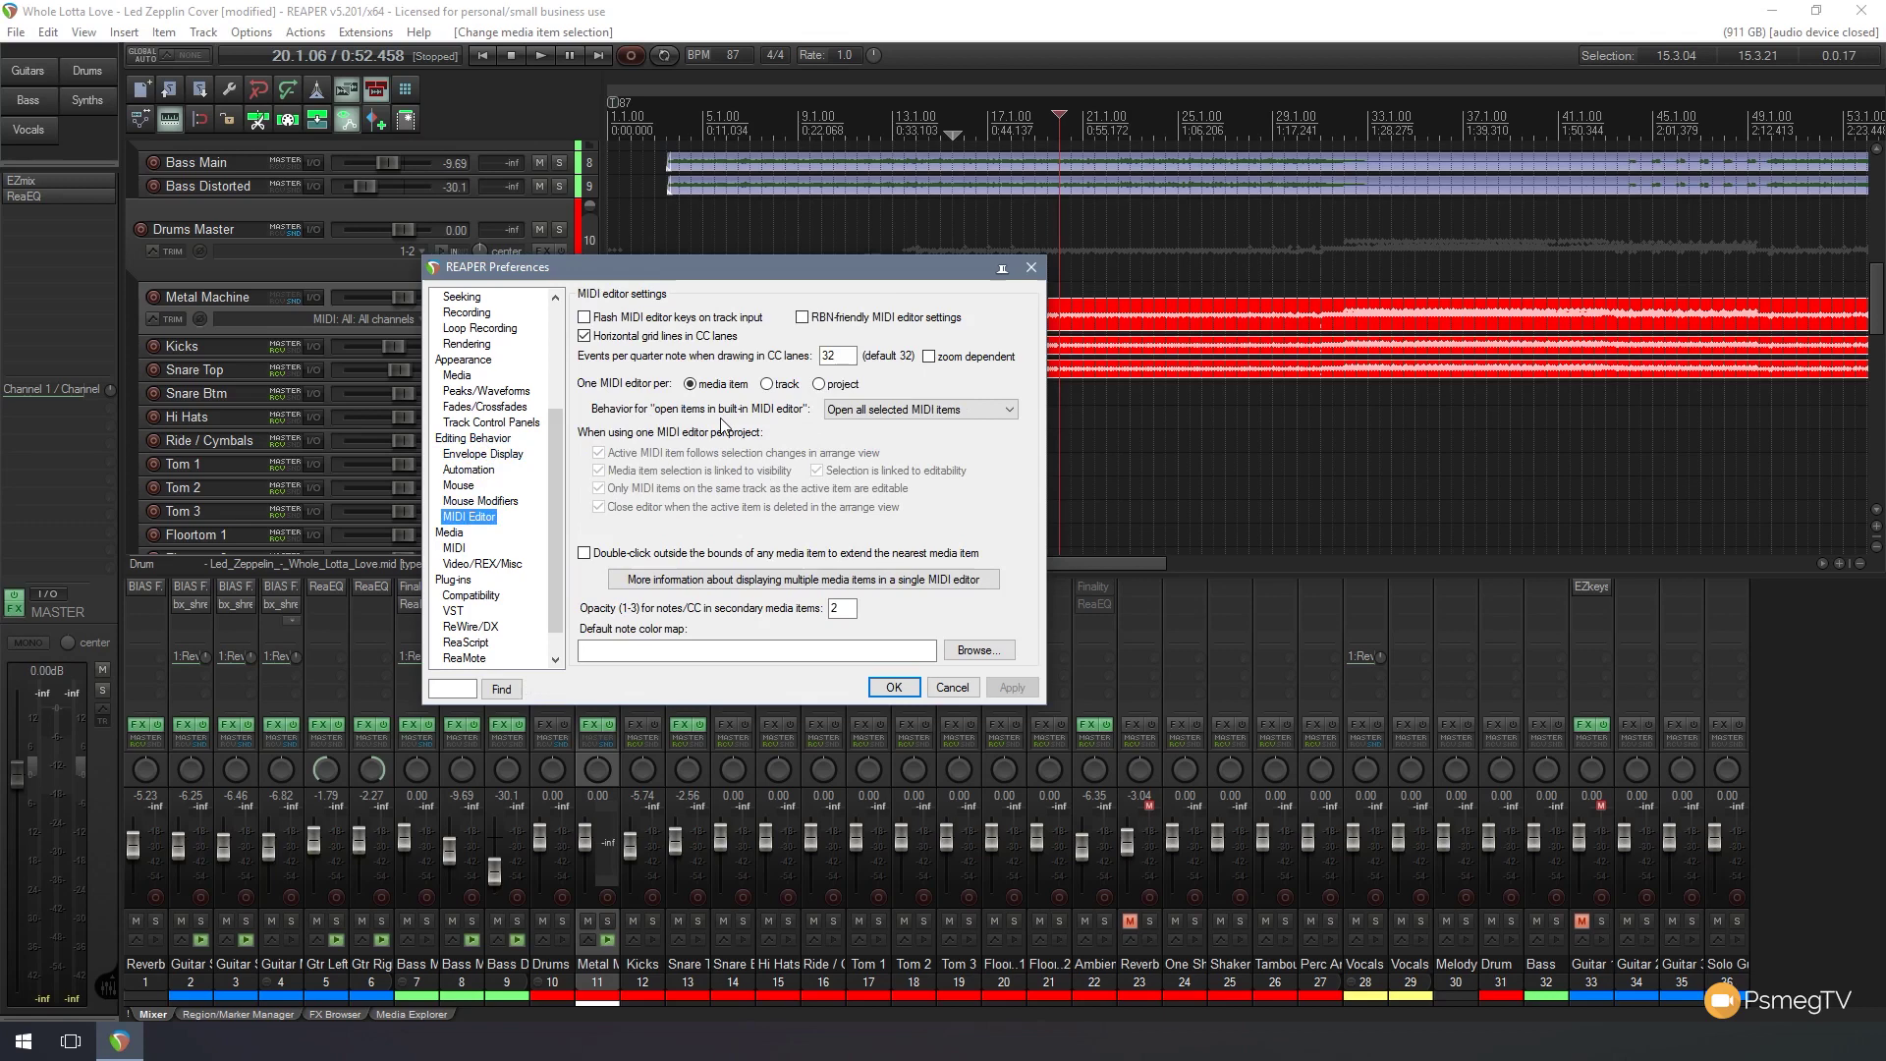
{"action": "mouse_move", "coordinate": [919, 409]}
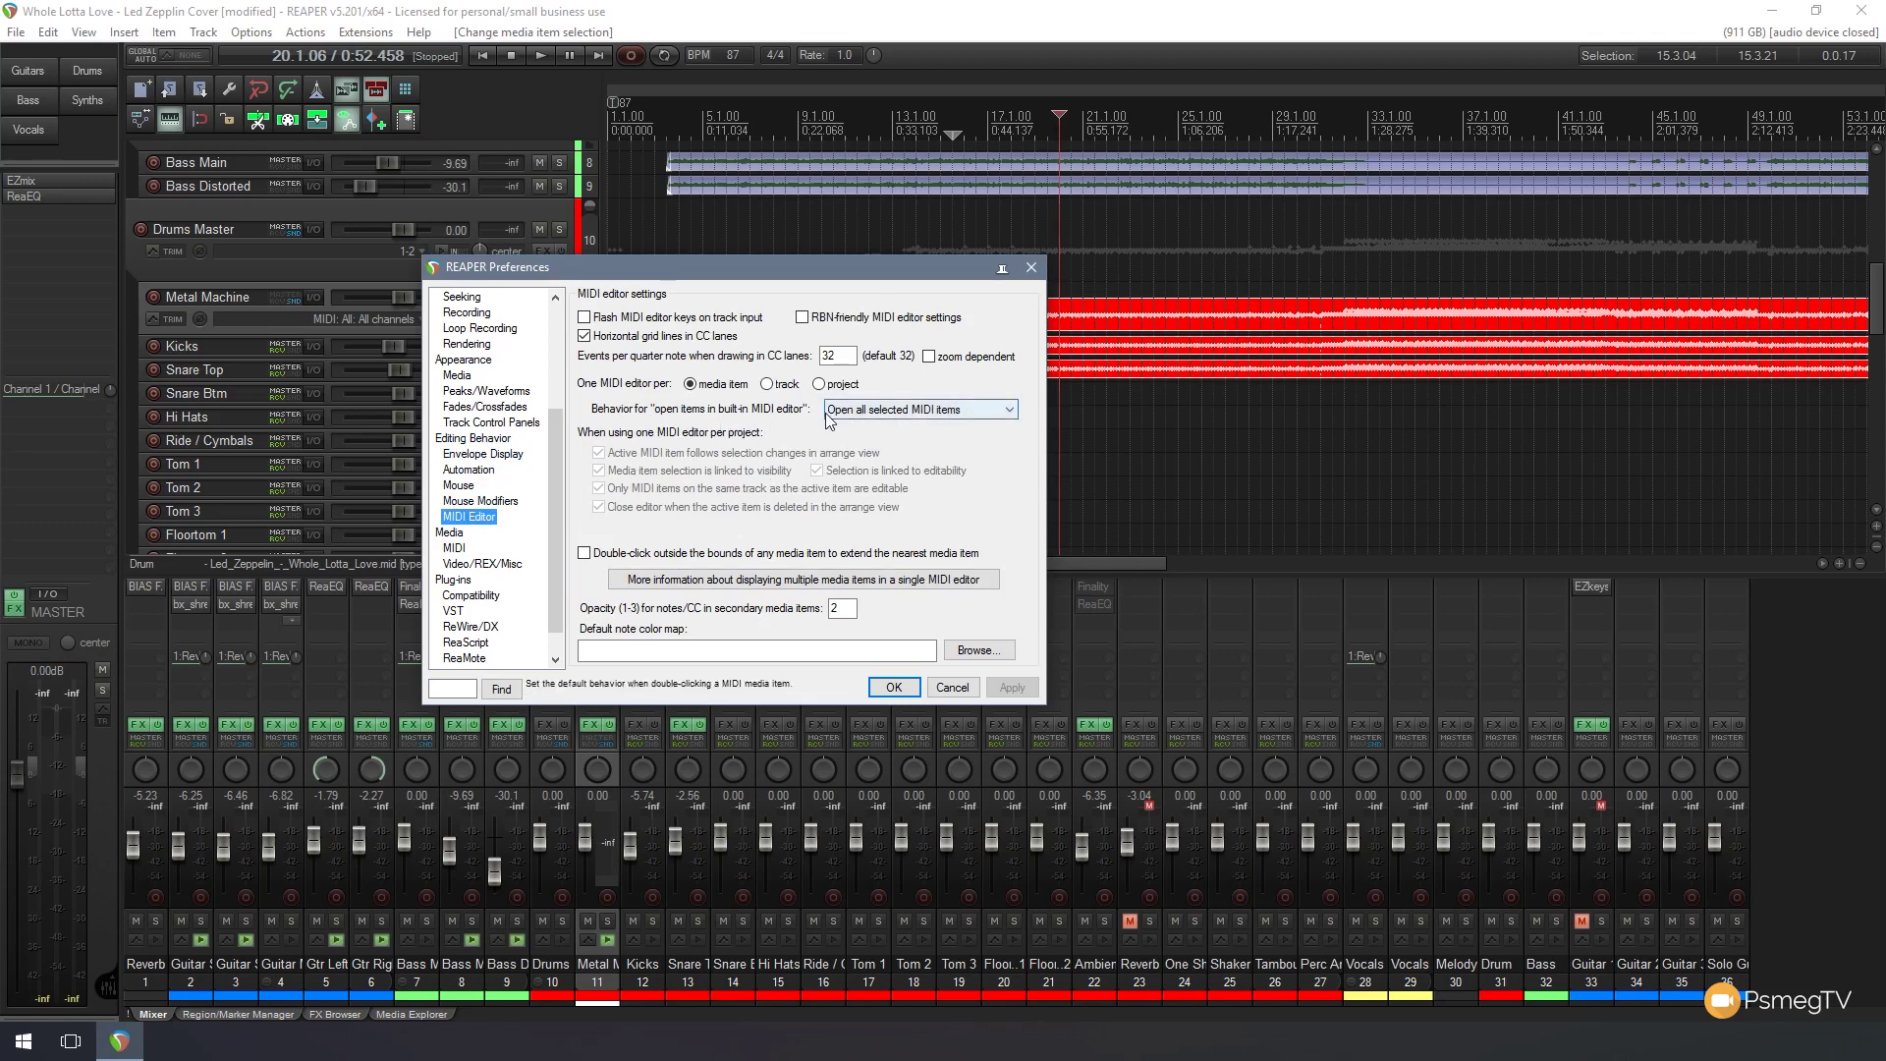
{"action": "left_click", "coordinate": [989, 418]}
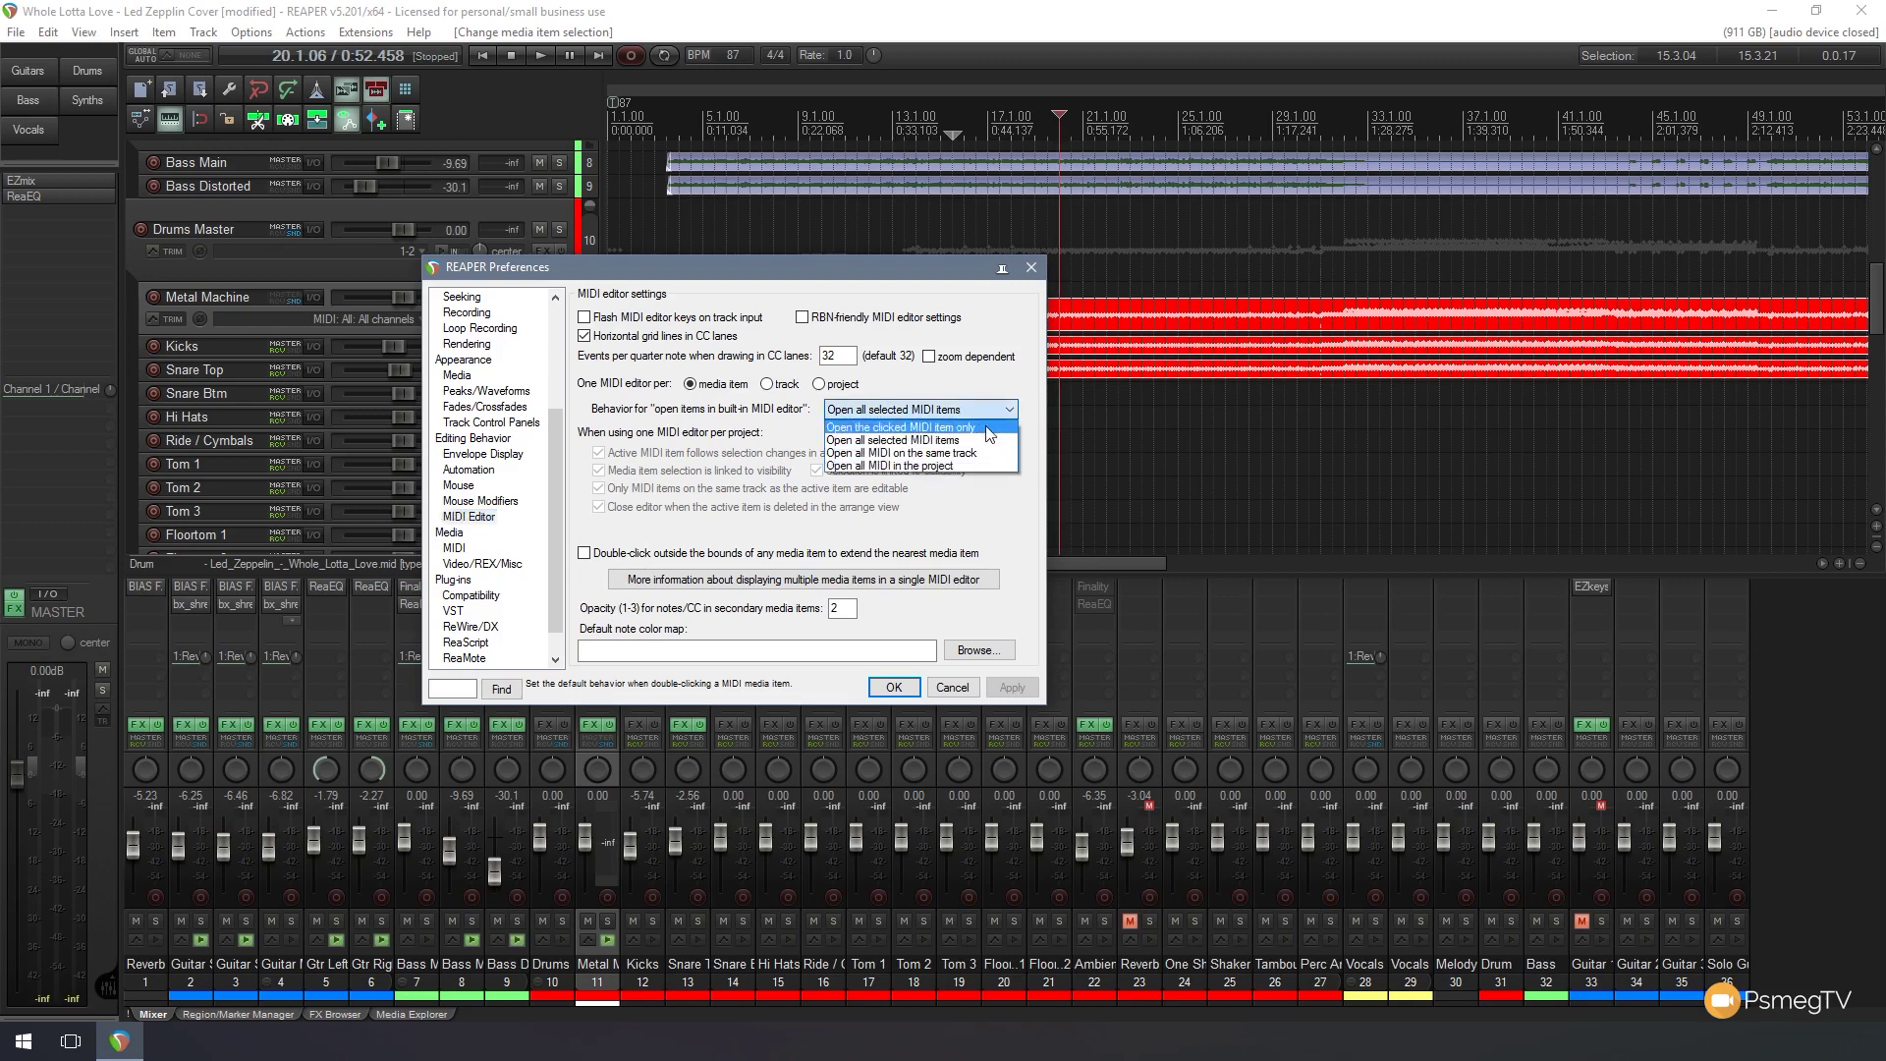
{"action": "left_click", "coordinate": [988, 429]}
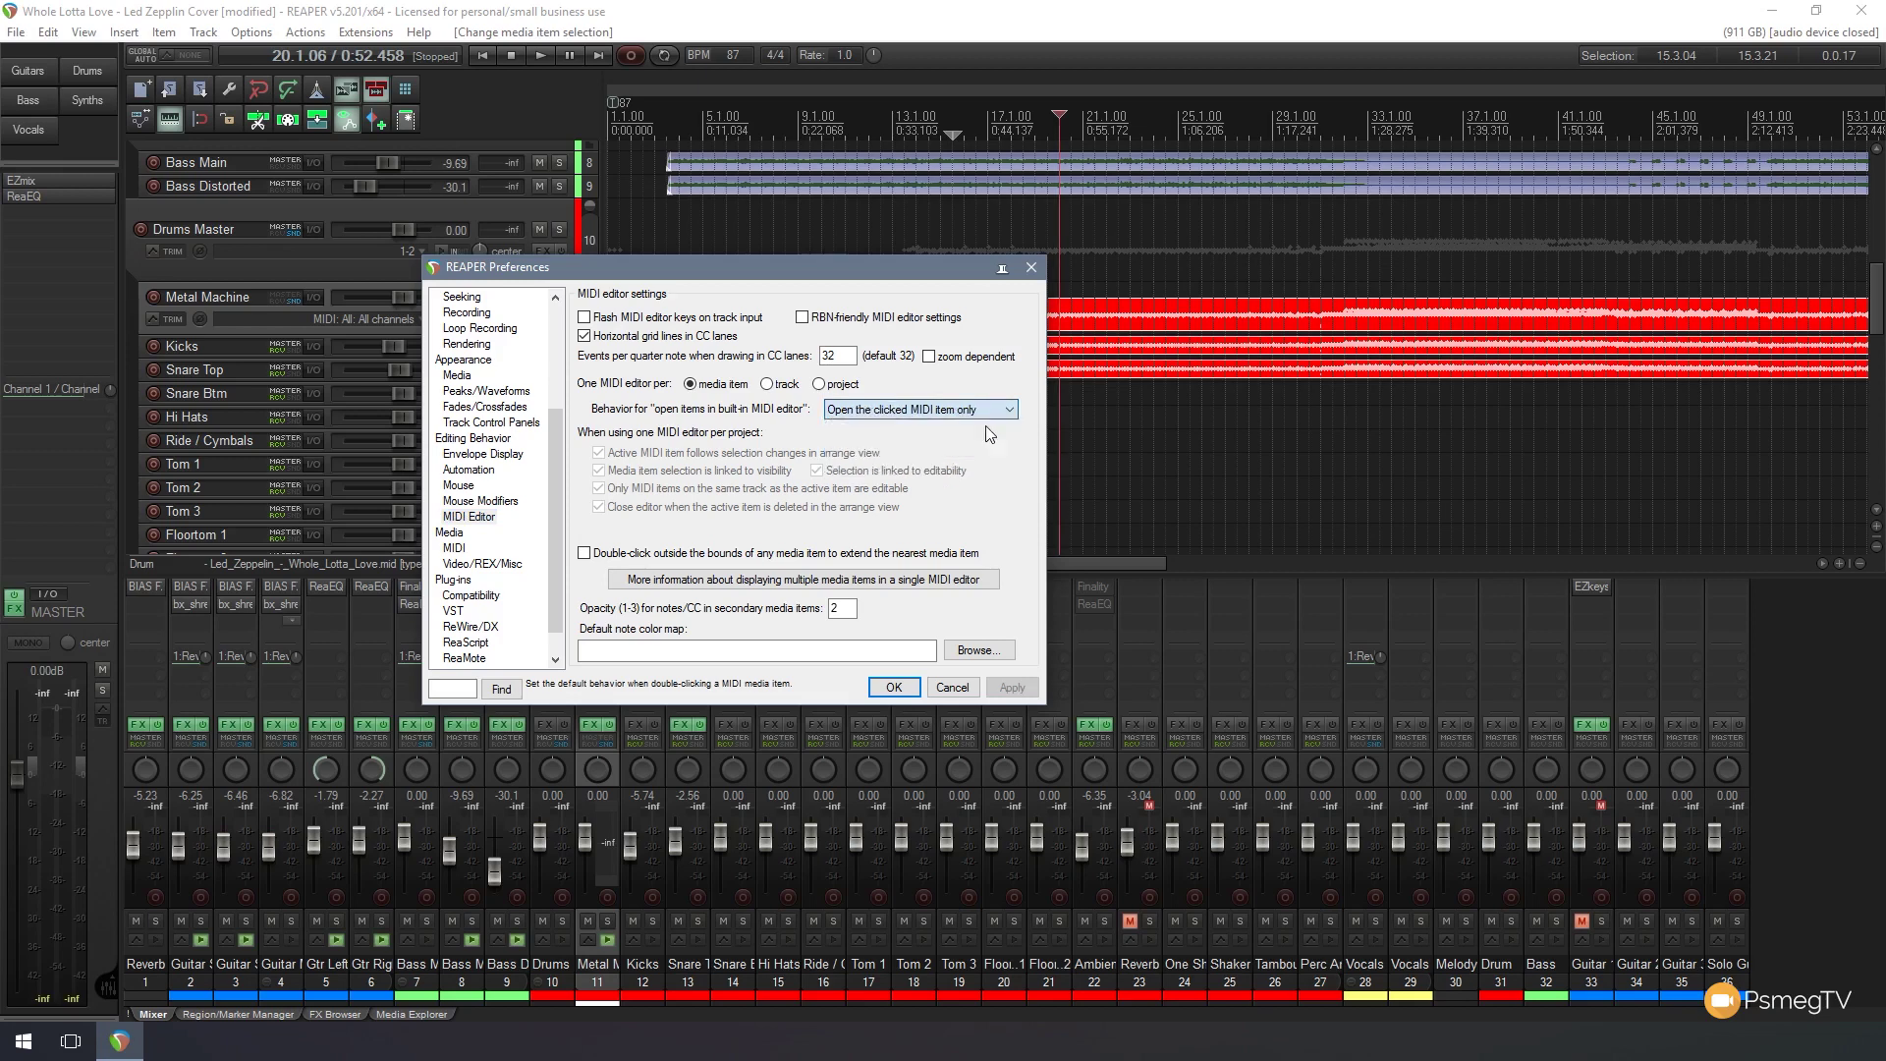
{"action": "left_click", "coordinate": [1013, 687]}
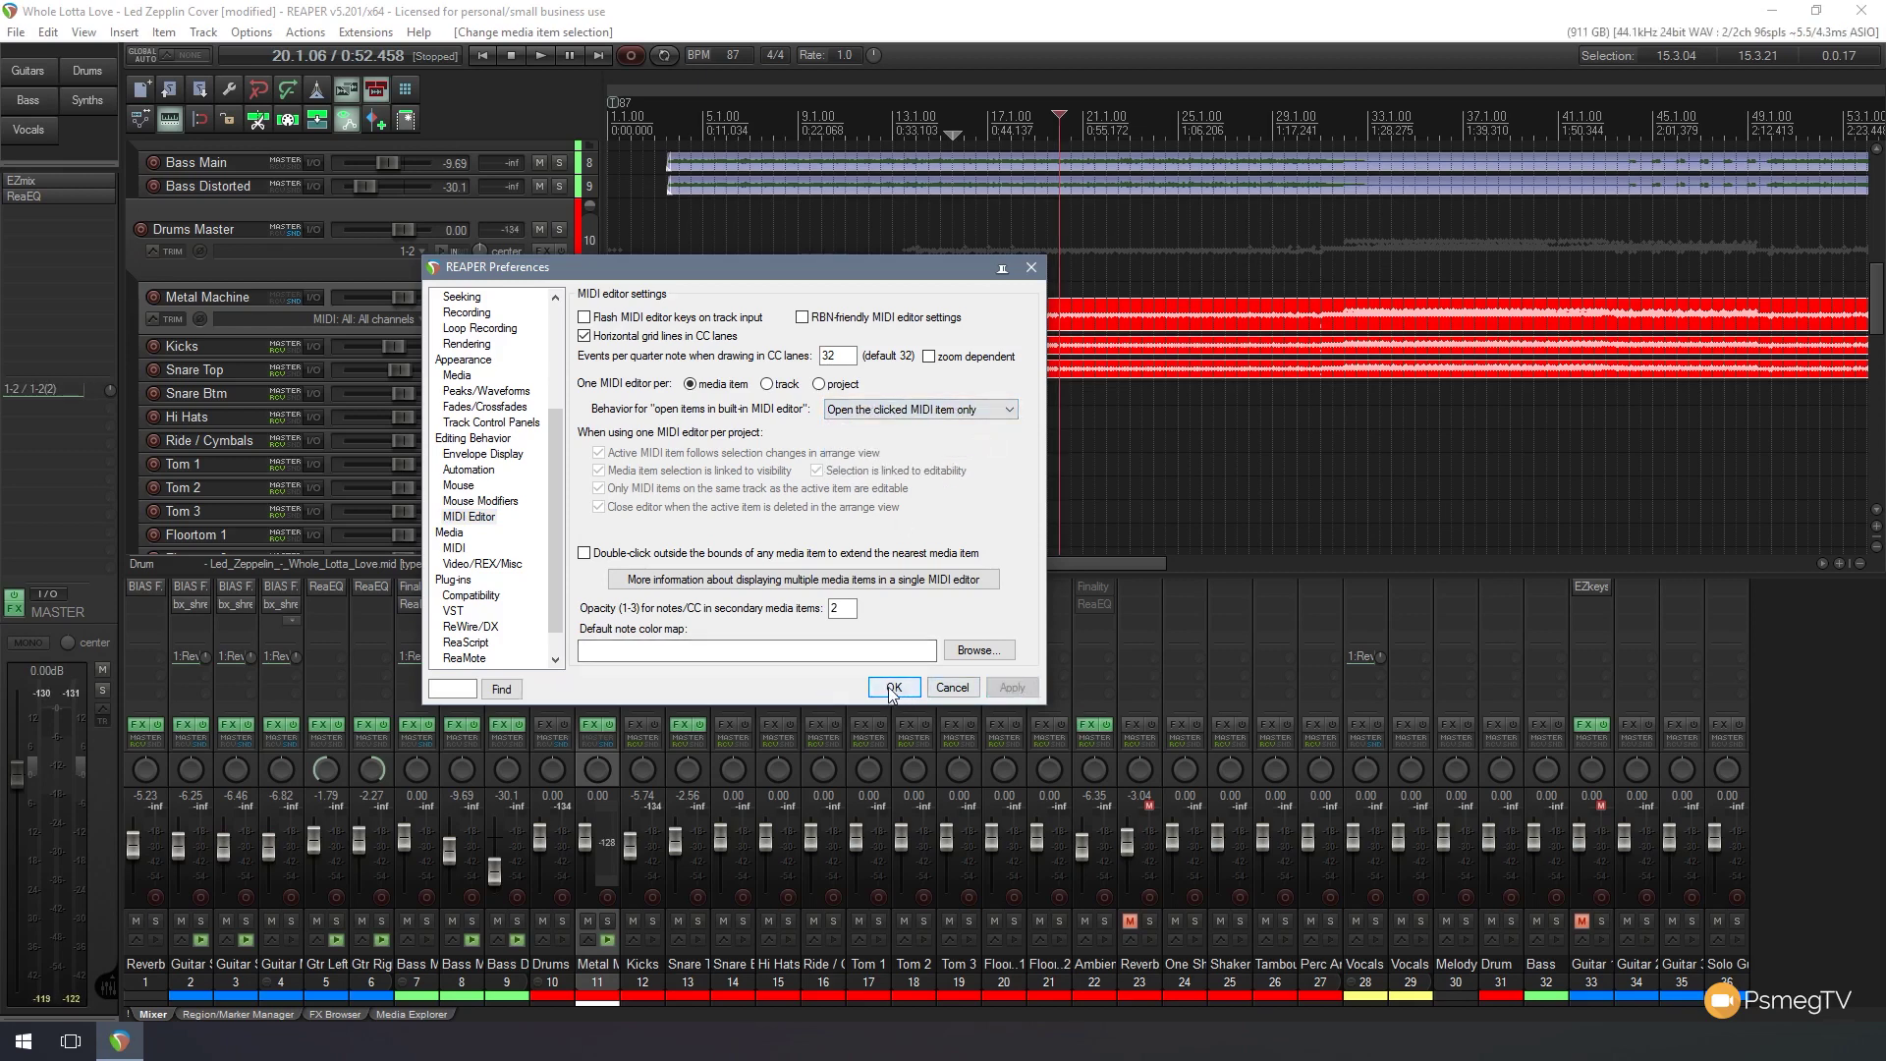
{"action": "left_click", "coordinate": [894, 688]}
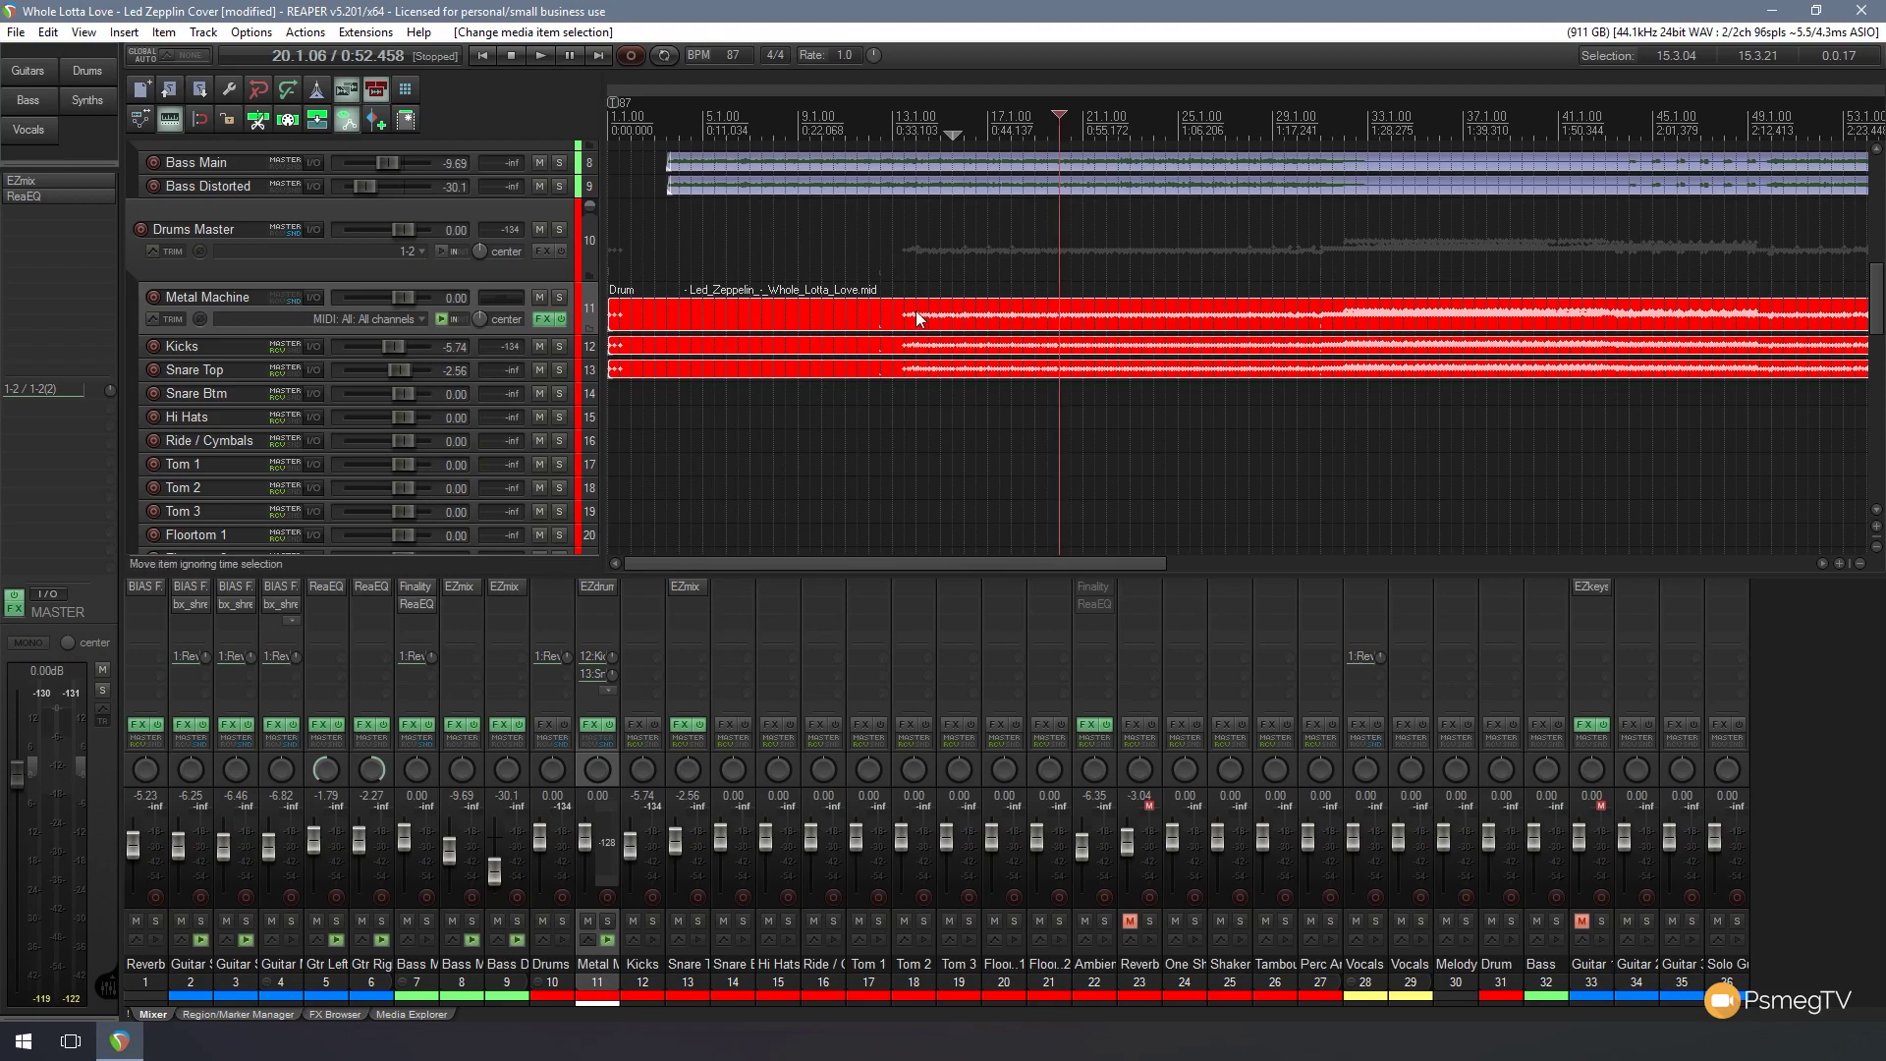
- Open the Drum MIDI item in the editor, close it, then reopen it and nudge the window up
{"action": "double_click", "coordinate": [794, 315]}
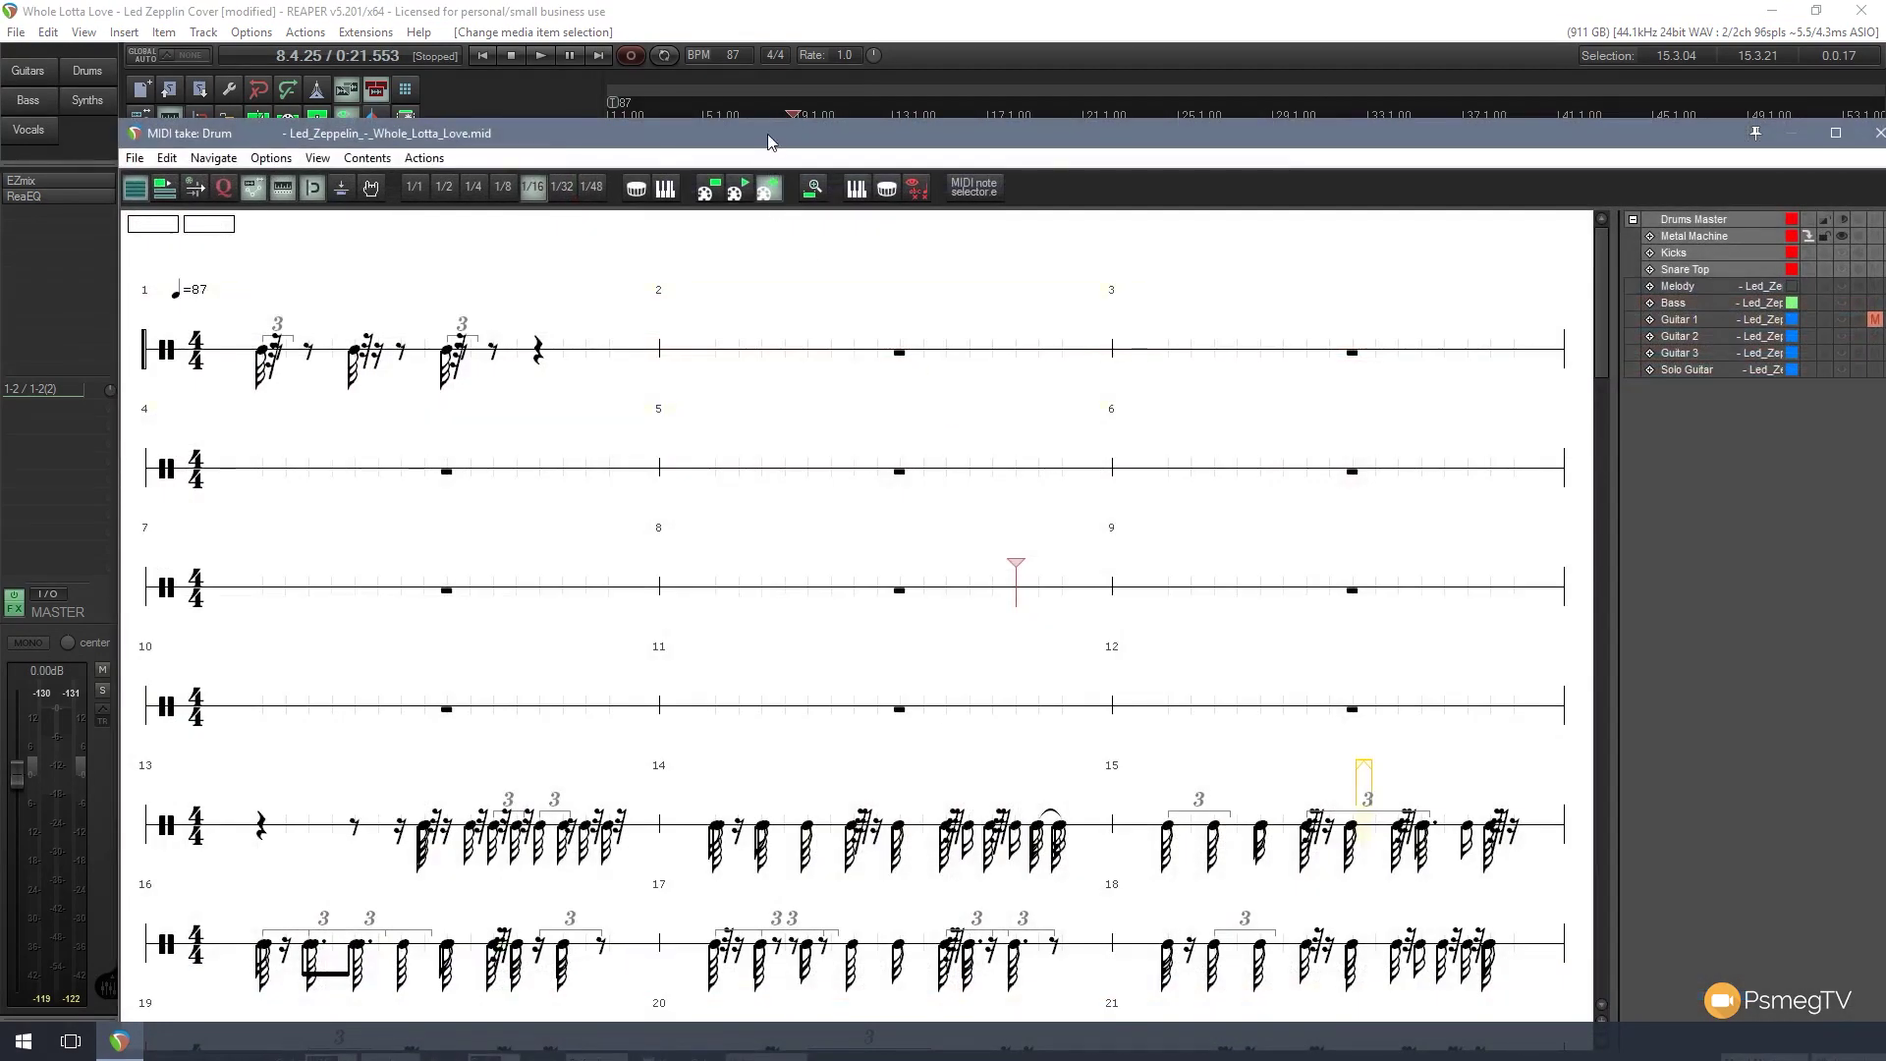
{"action": "mouse_move", "coordinate": [772, 142]}
{"action": "left_mouse_down"}
{"action": "mouse_move", "coordinate": [748, 421]}
{"action": "mouse_move", "coordinate": [734, 132]}
{"action": "mouse_move", "coordinate": [711, 73]}
{"action": "left_mouse_up"}
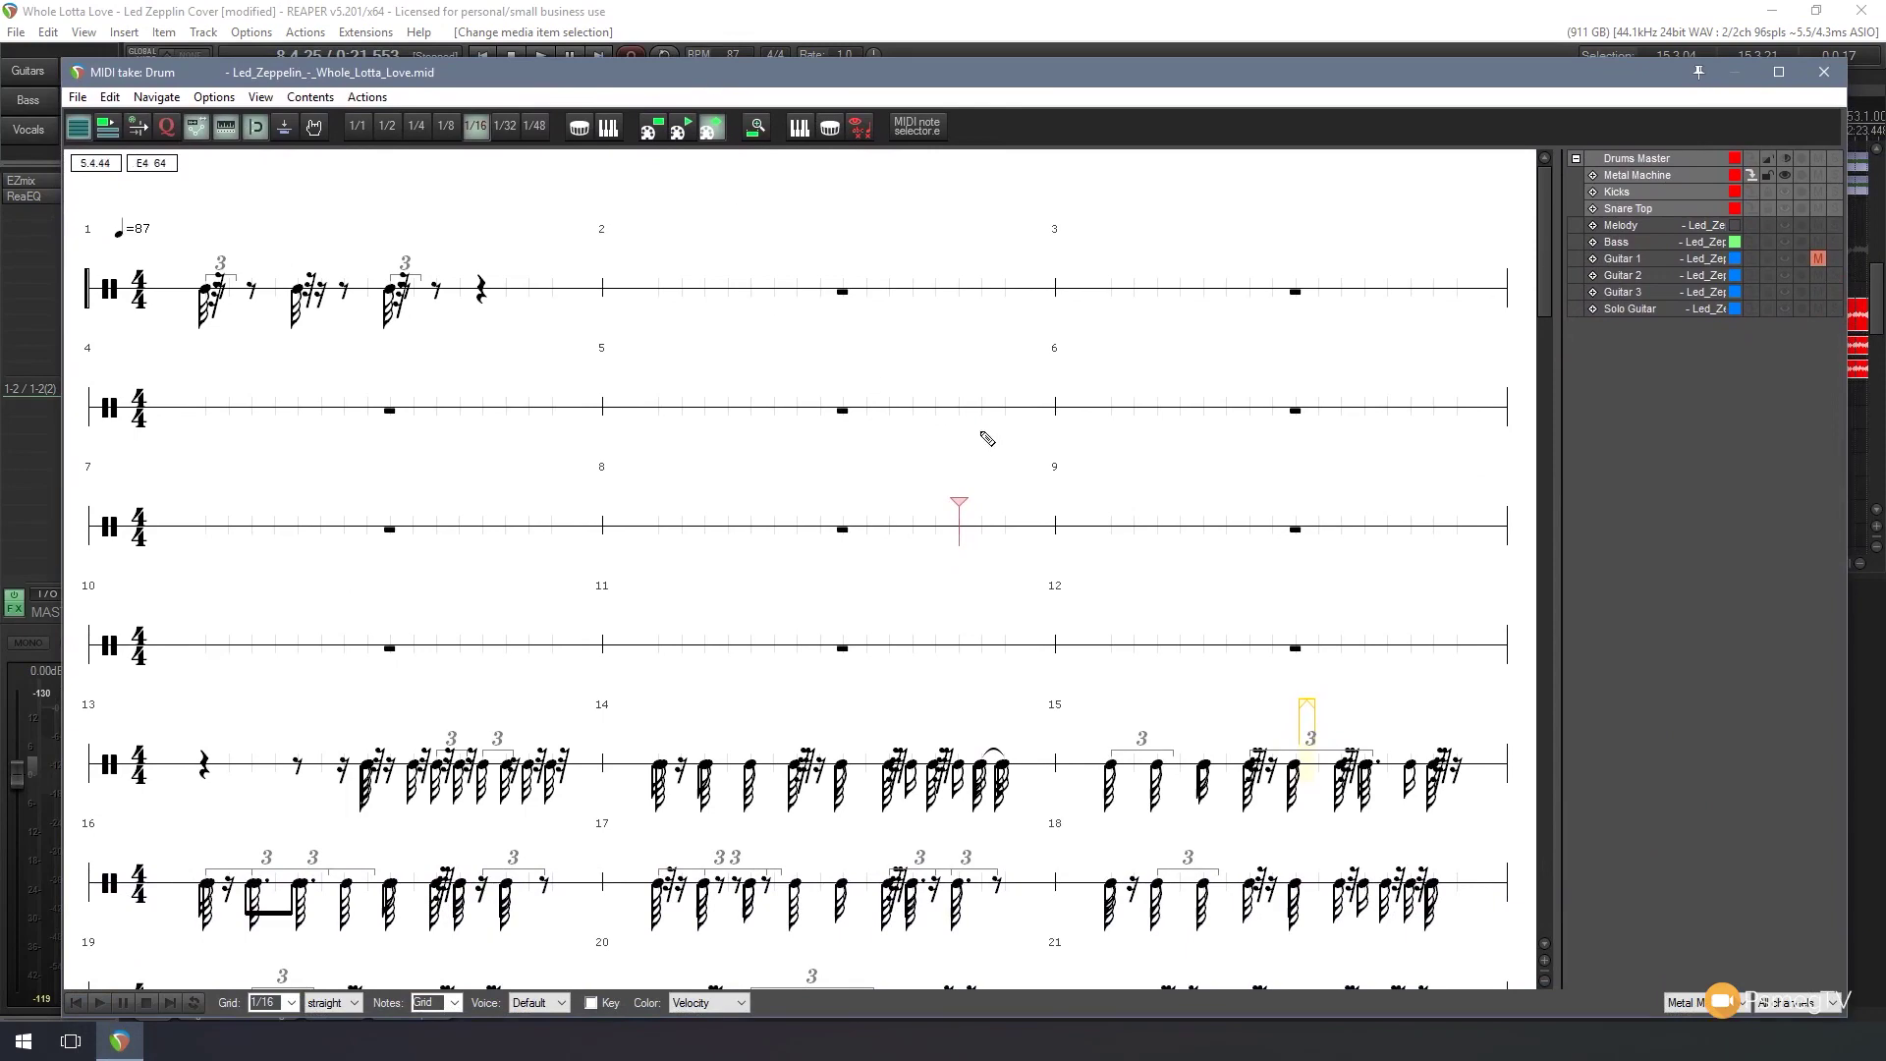
{"action": "left_click", "coordinate": [1828, 73]}
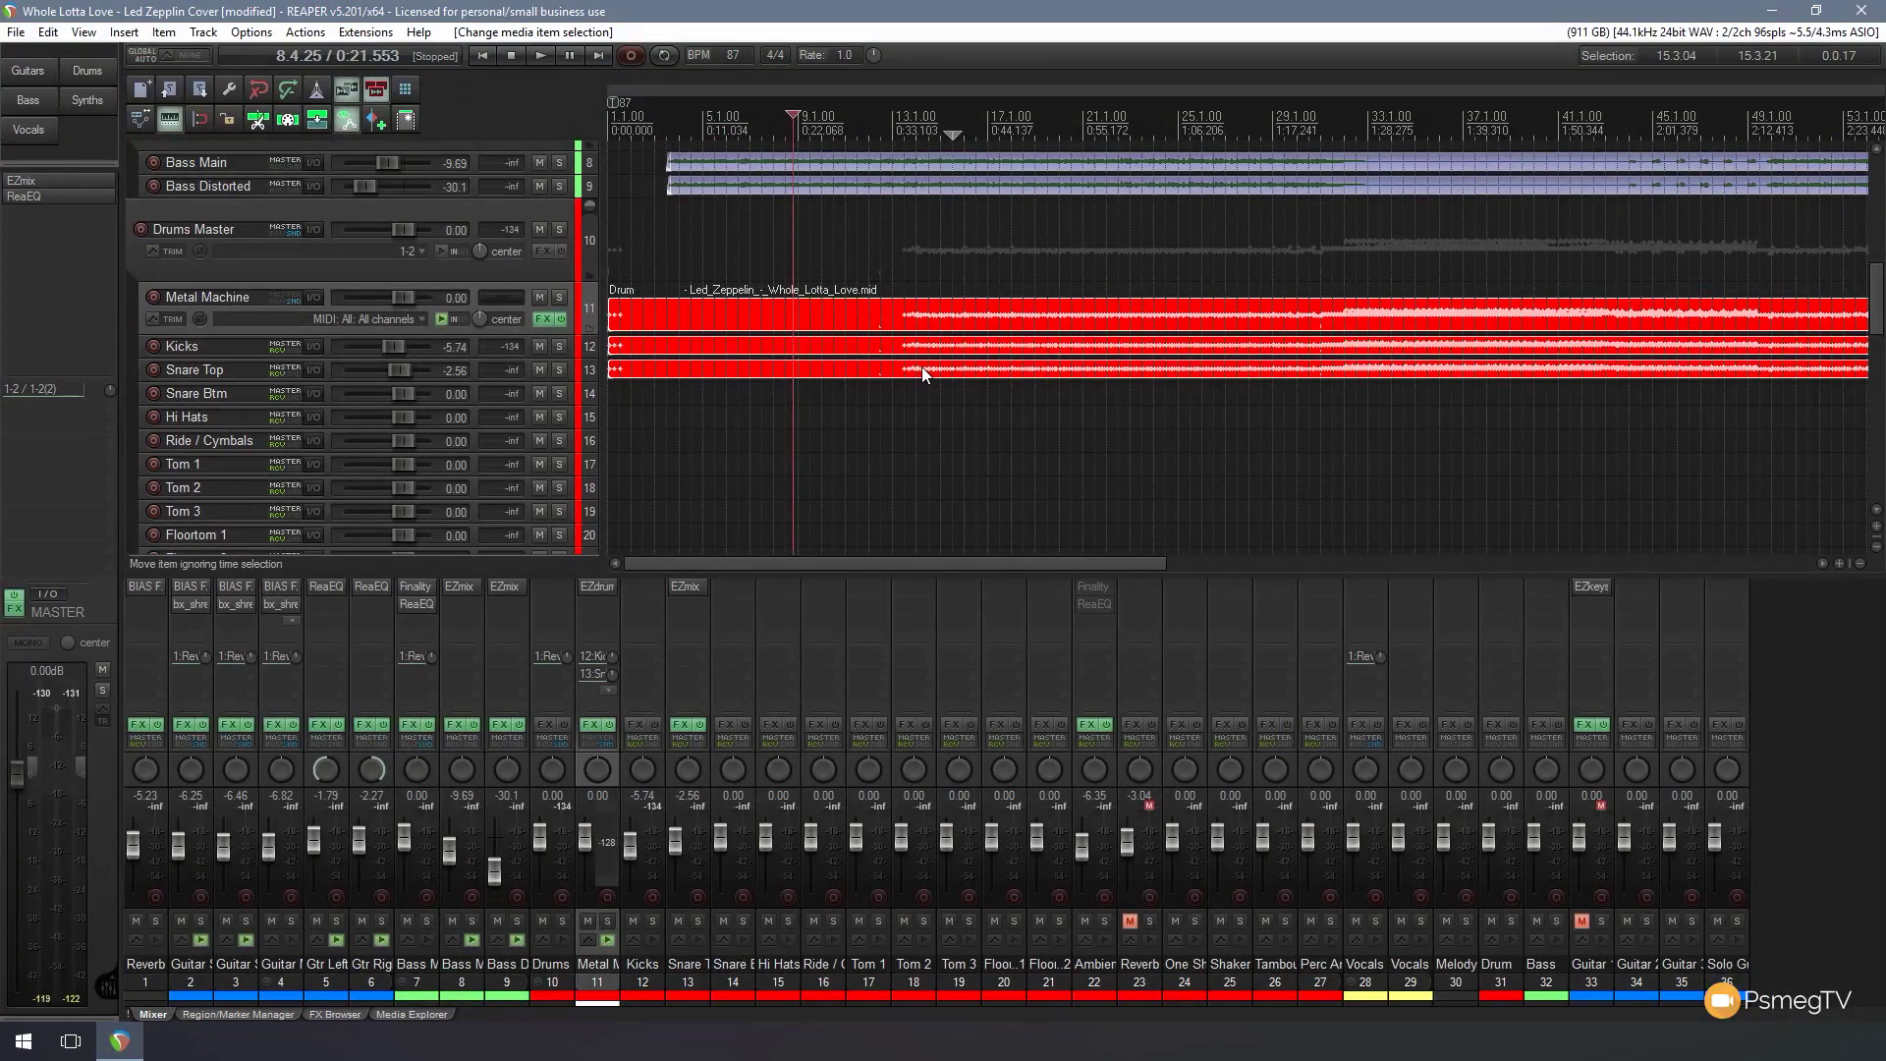
{"action": "double_click", "coordinate": [922, 368]}
{"action": "left_click_drag", "start_coordinate": [1097, 147], "coordinate": [1091, 113]}
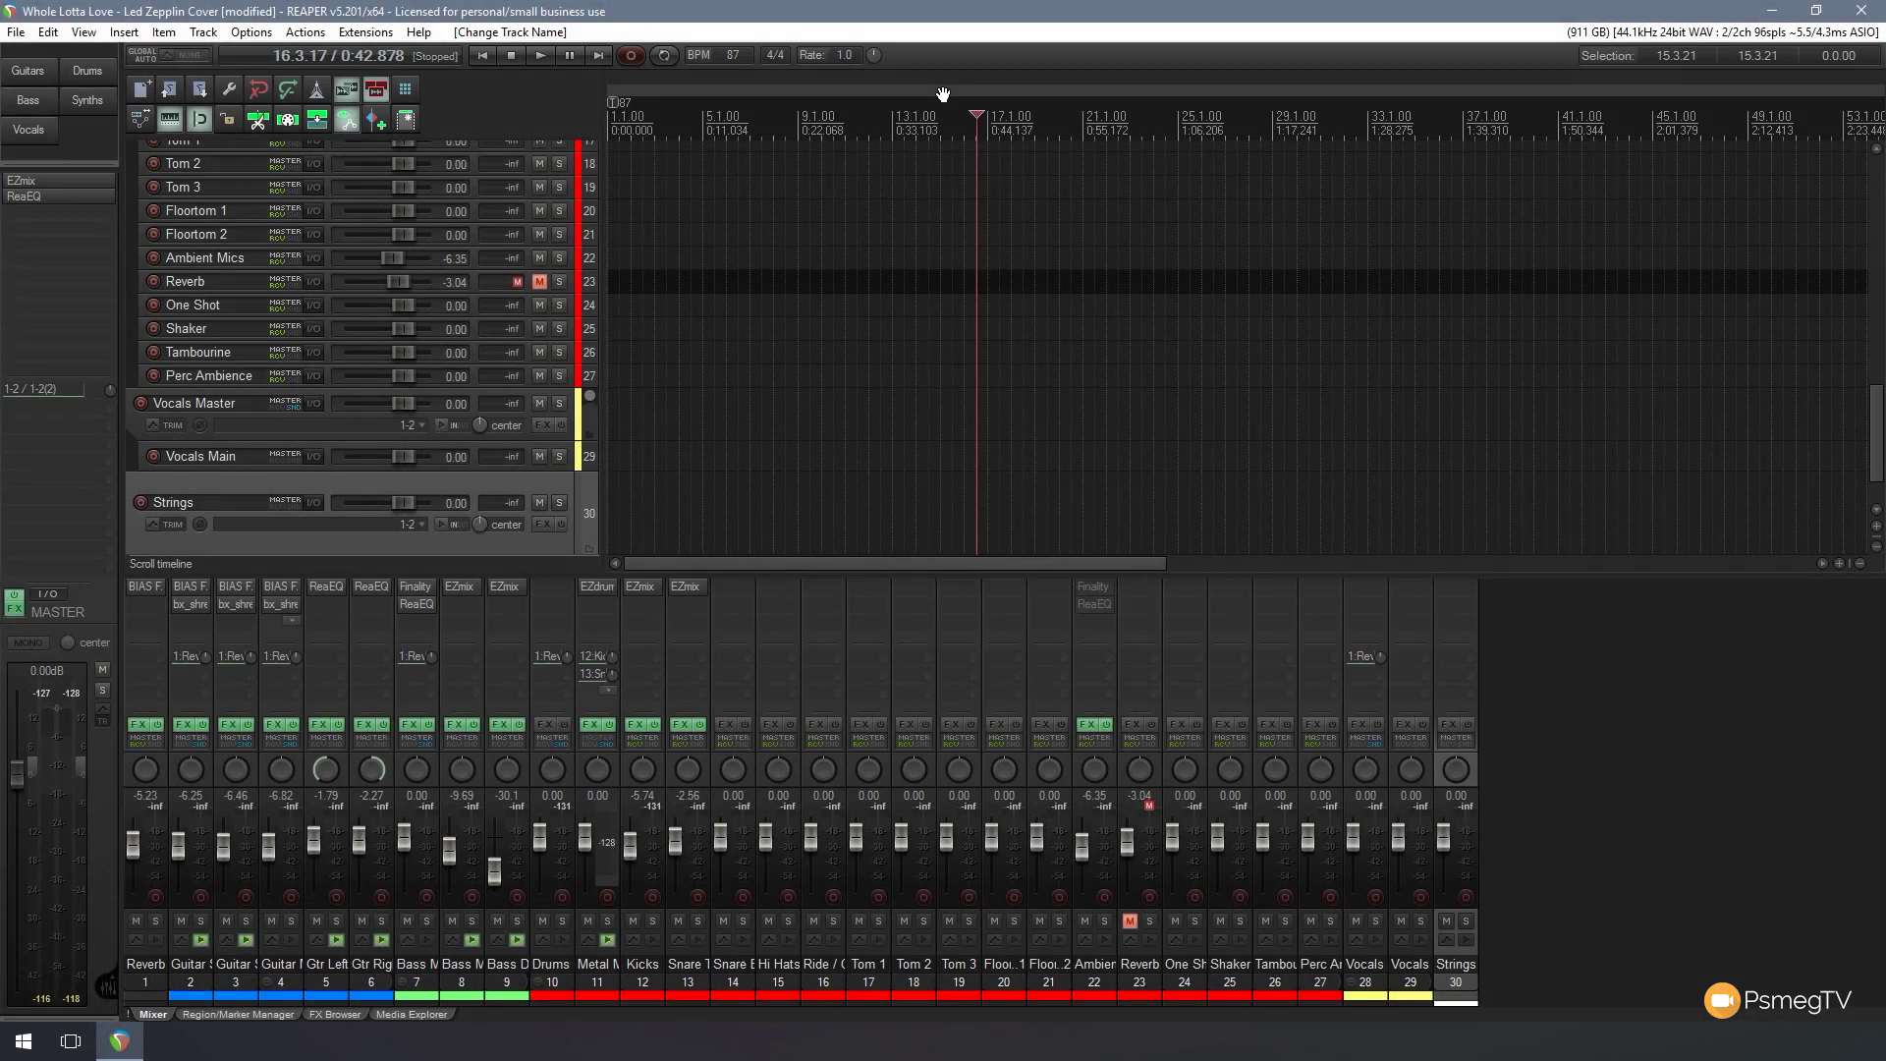
{"action": "left_click_drag", "start_coordinate": [1879, 427], "coordinate": [1878, 173]}
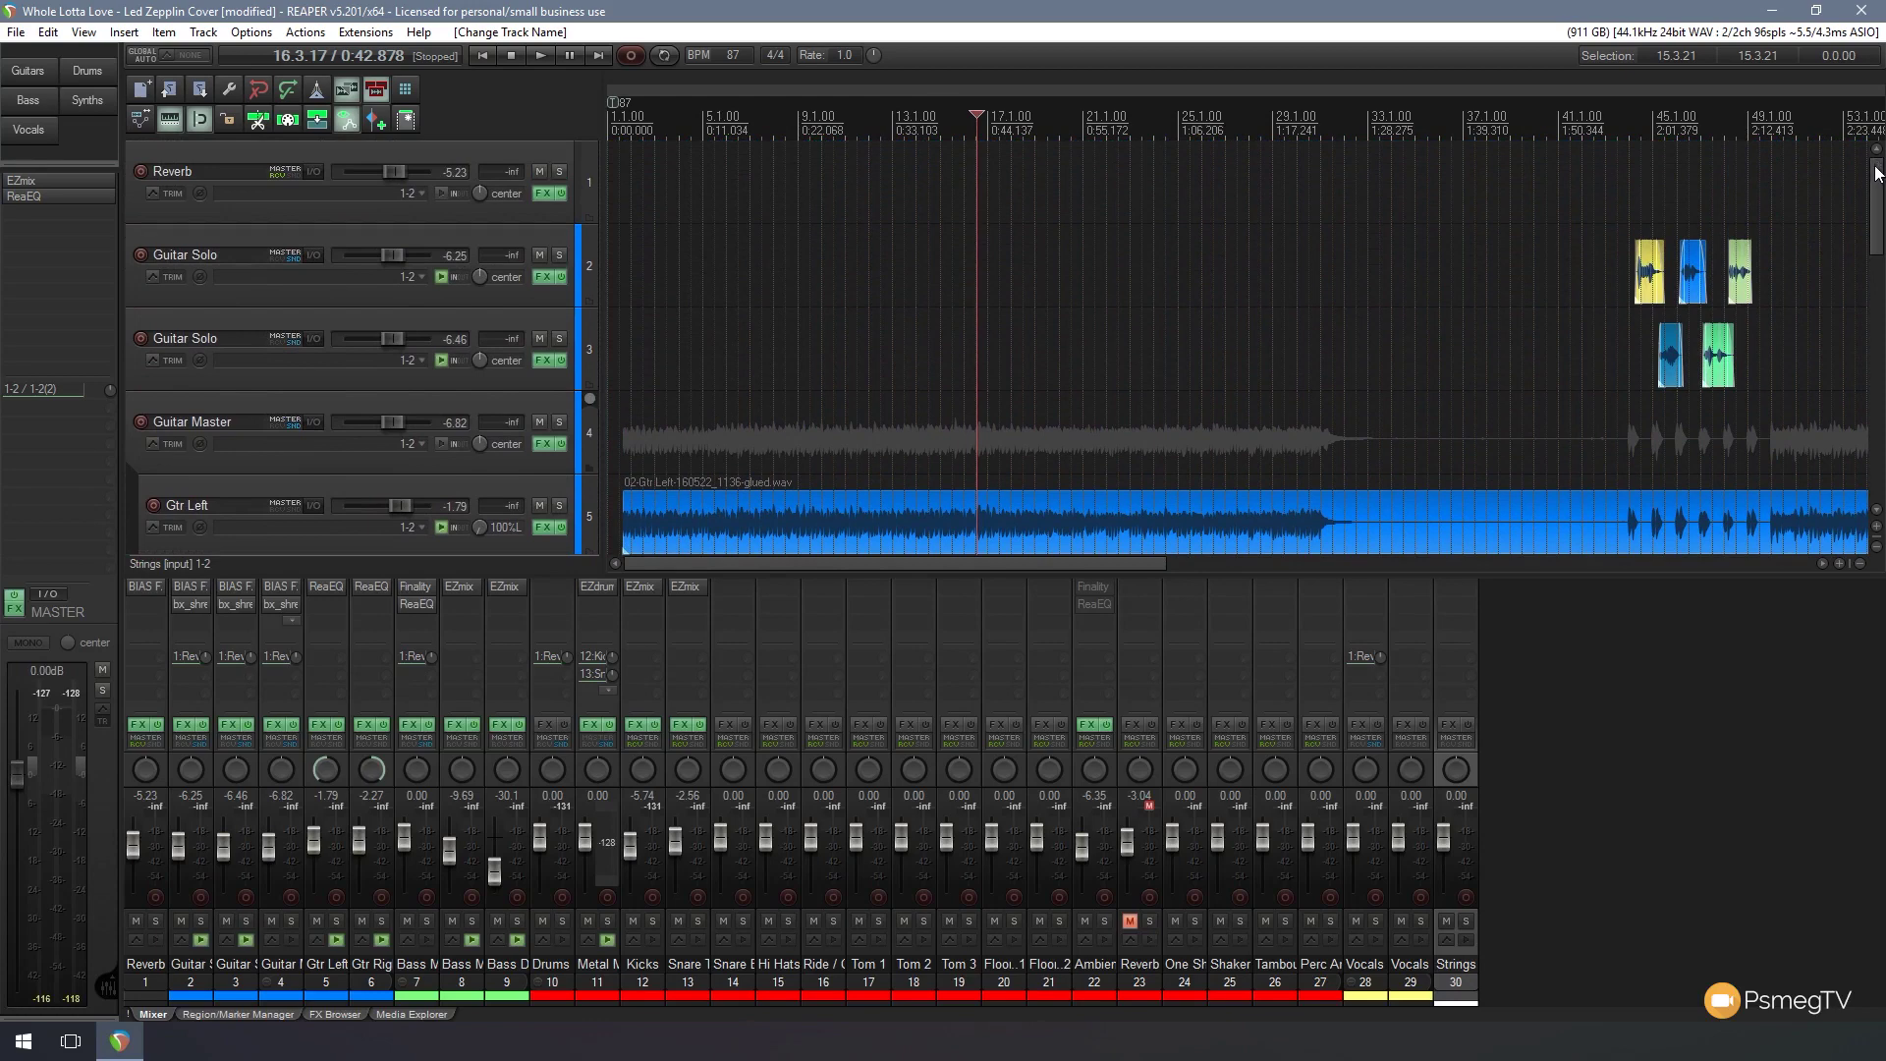
{"action": "left_click_drag", "start_coordinate": [1880, 172], "coordinate": [1879, 436]}
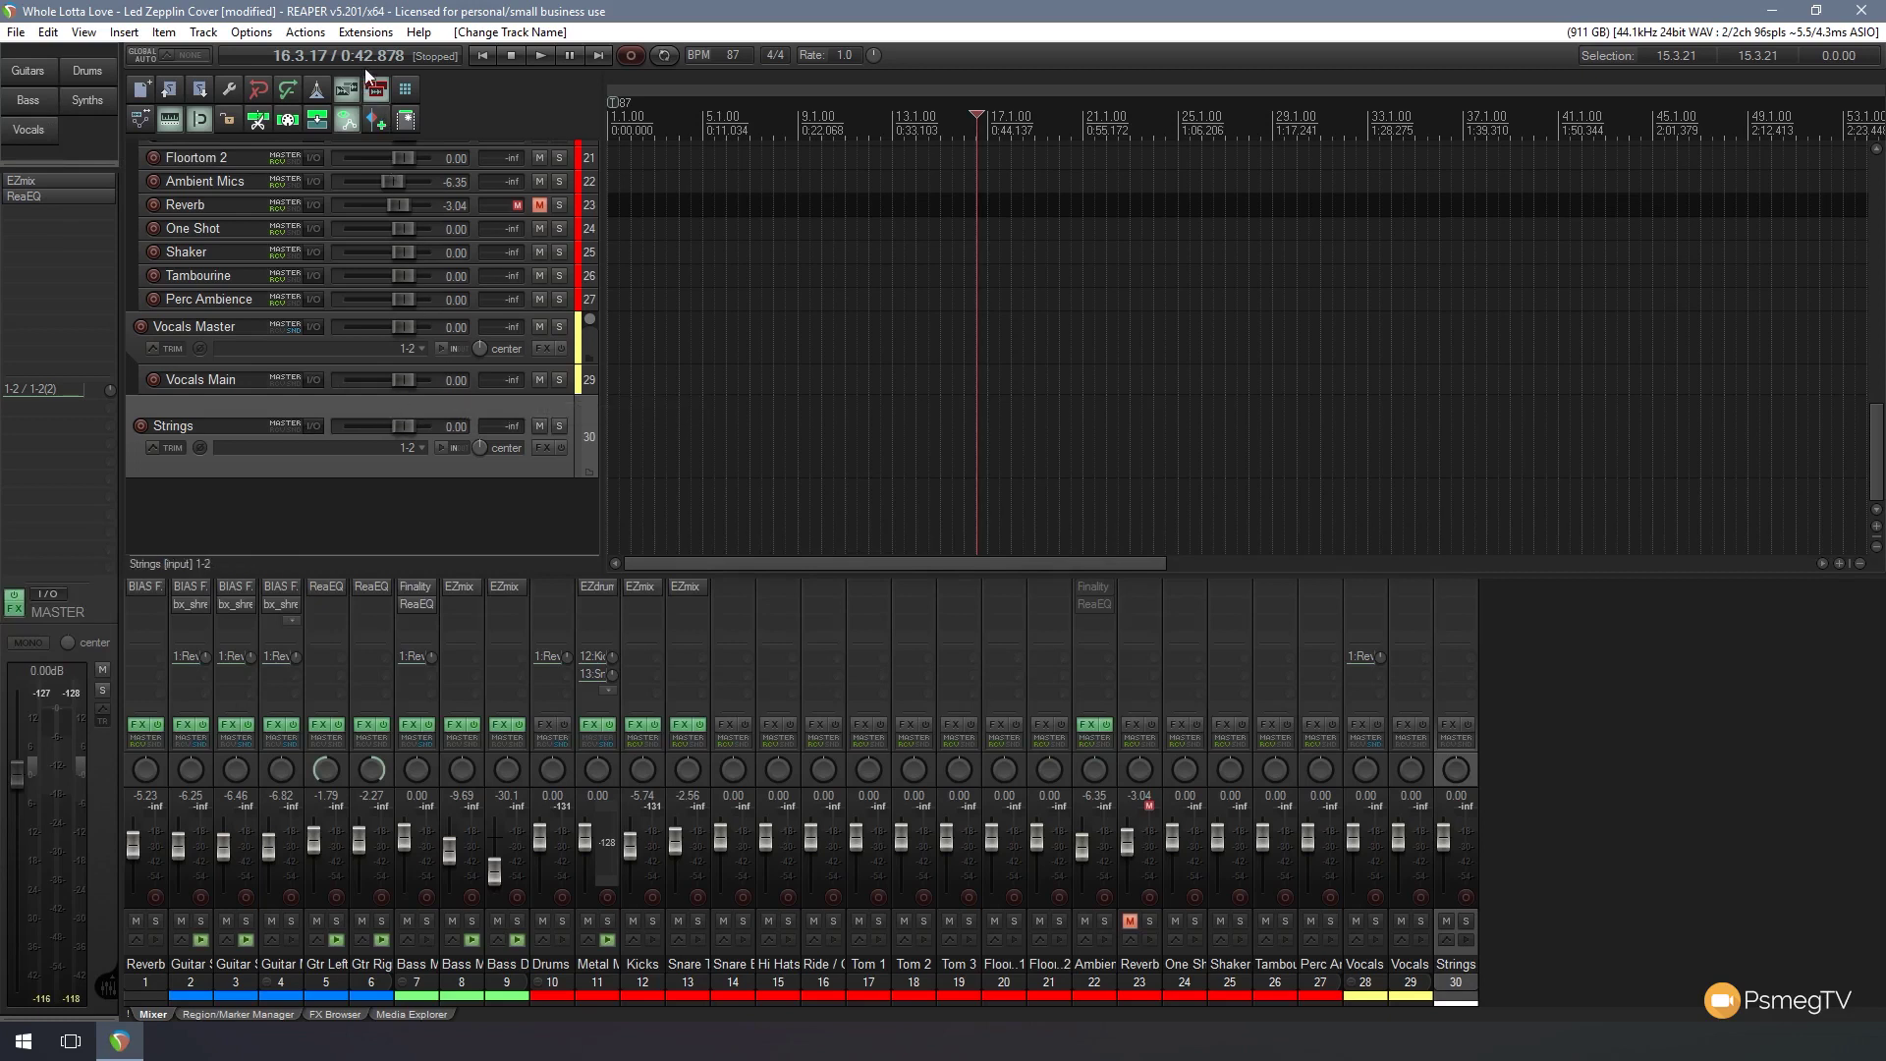
- Open the SWS Auto Color/Icon window from the Extensions menu
{"action": "left_click", "coordinate": [361, 34]}
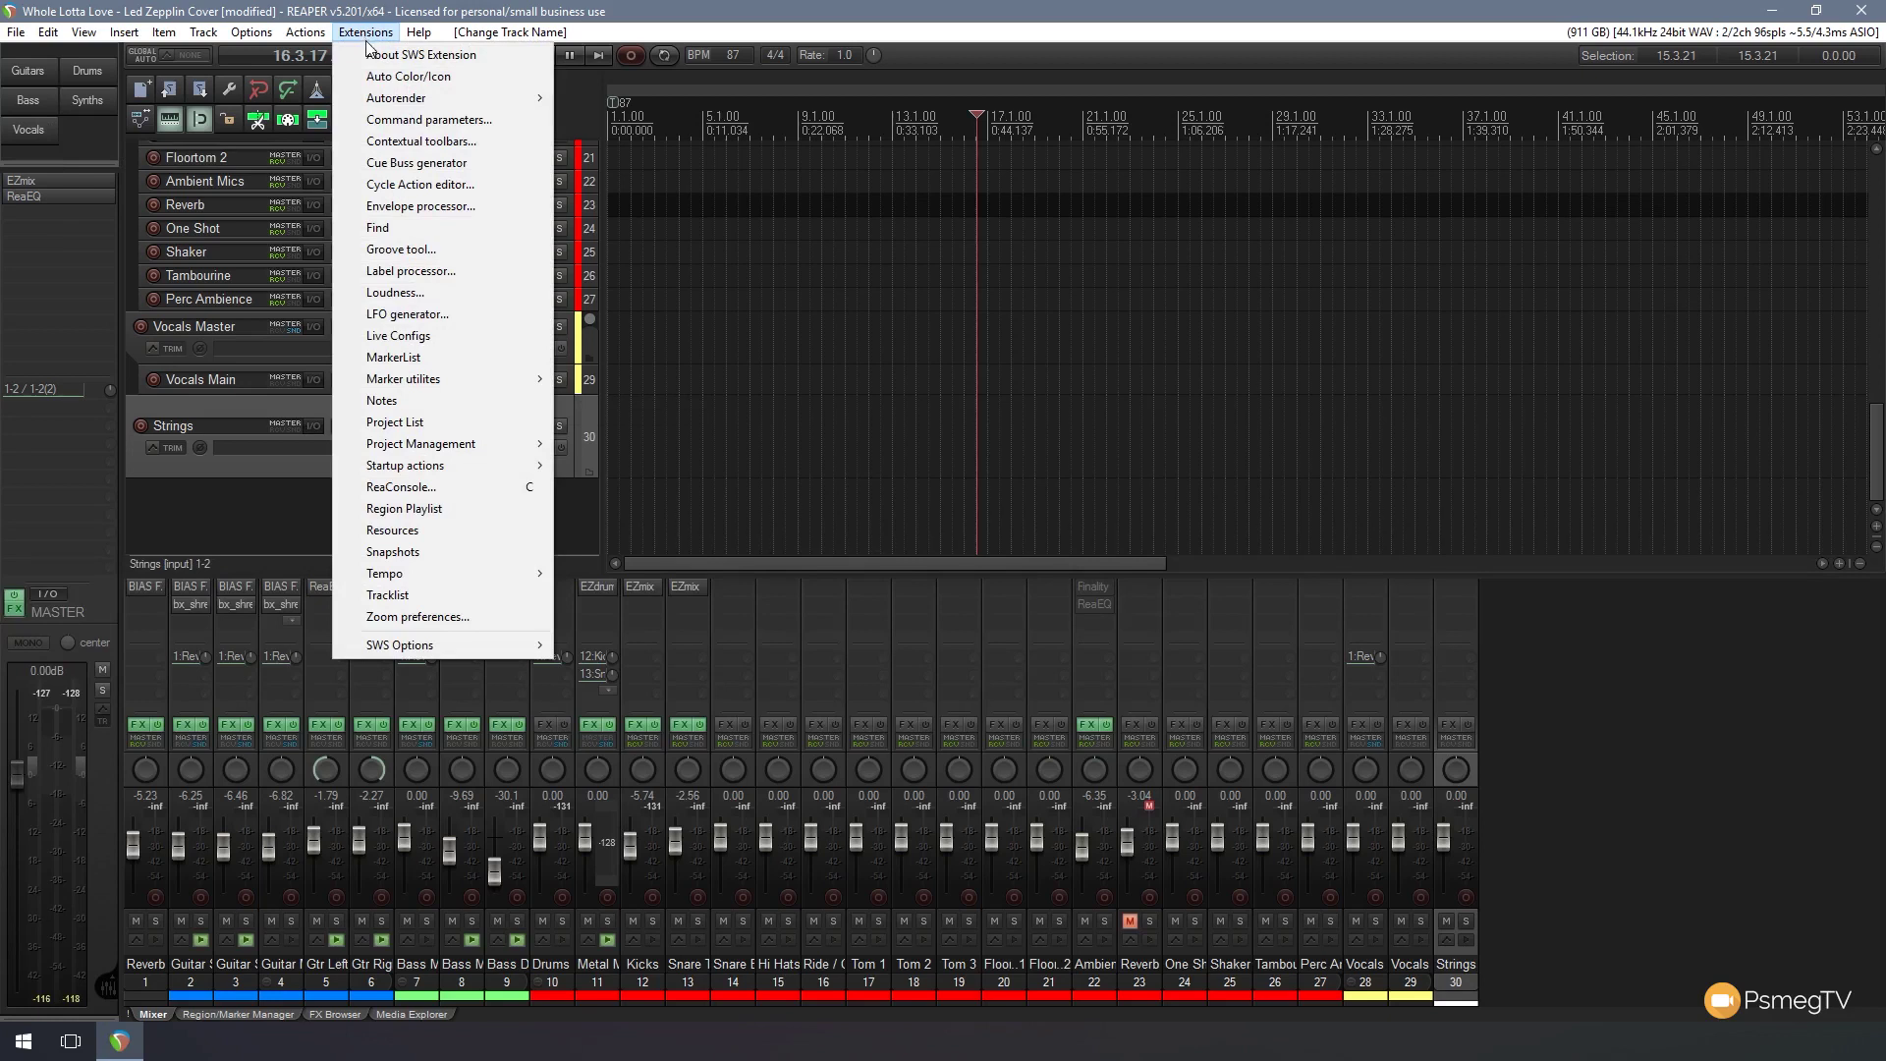
{"action": "left_click", "coordinate": [388, 77]}
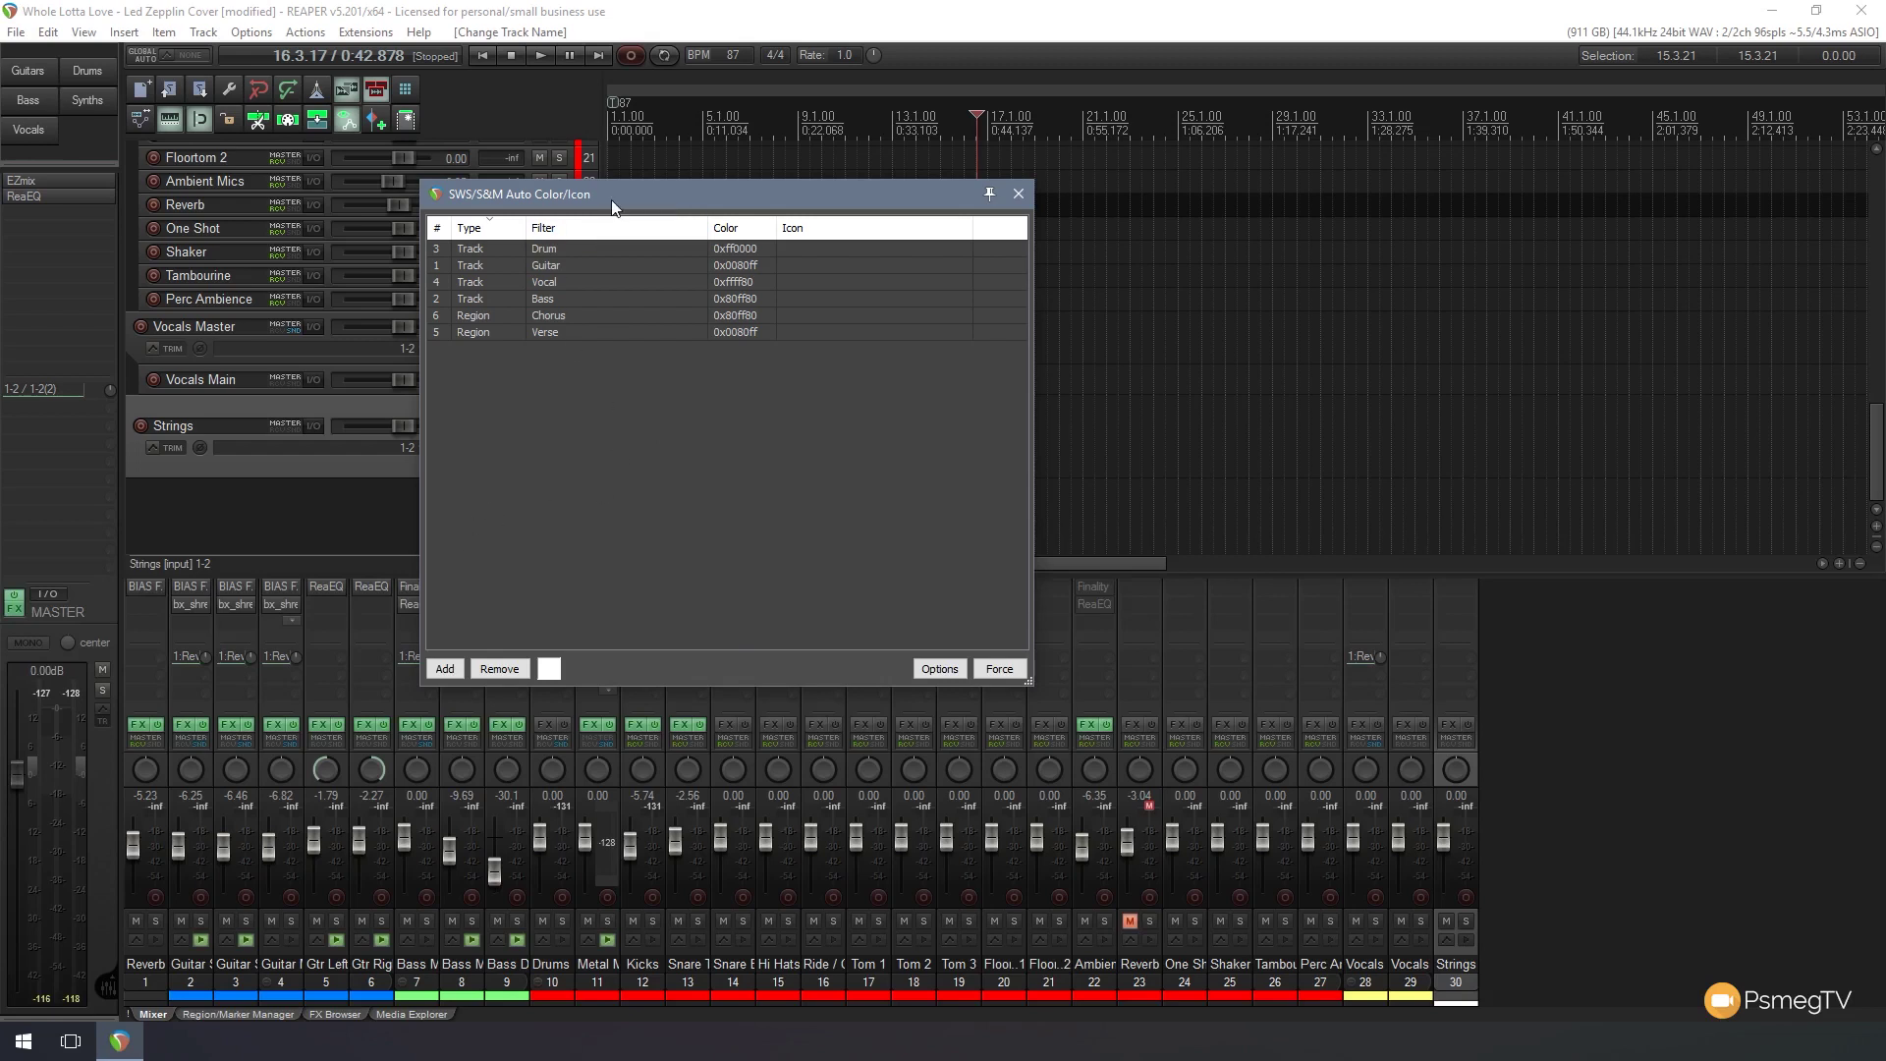
- Add a new Track-type colour rule filtered on Strings, leaving its colour as None
{"action": "left_click_drag", "start_coordinate": [621, 198], "coordinate": [782, 195]}
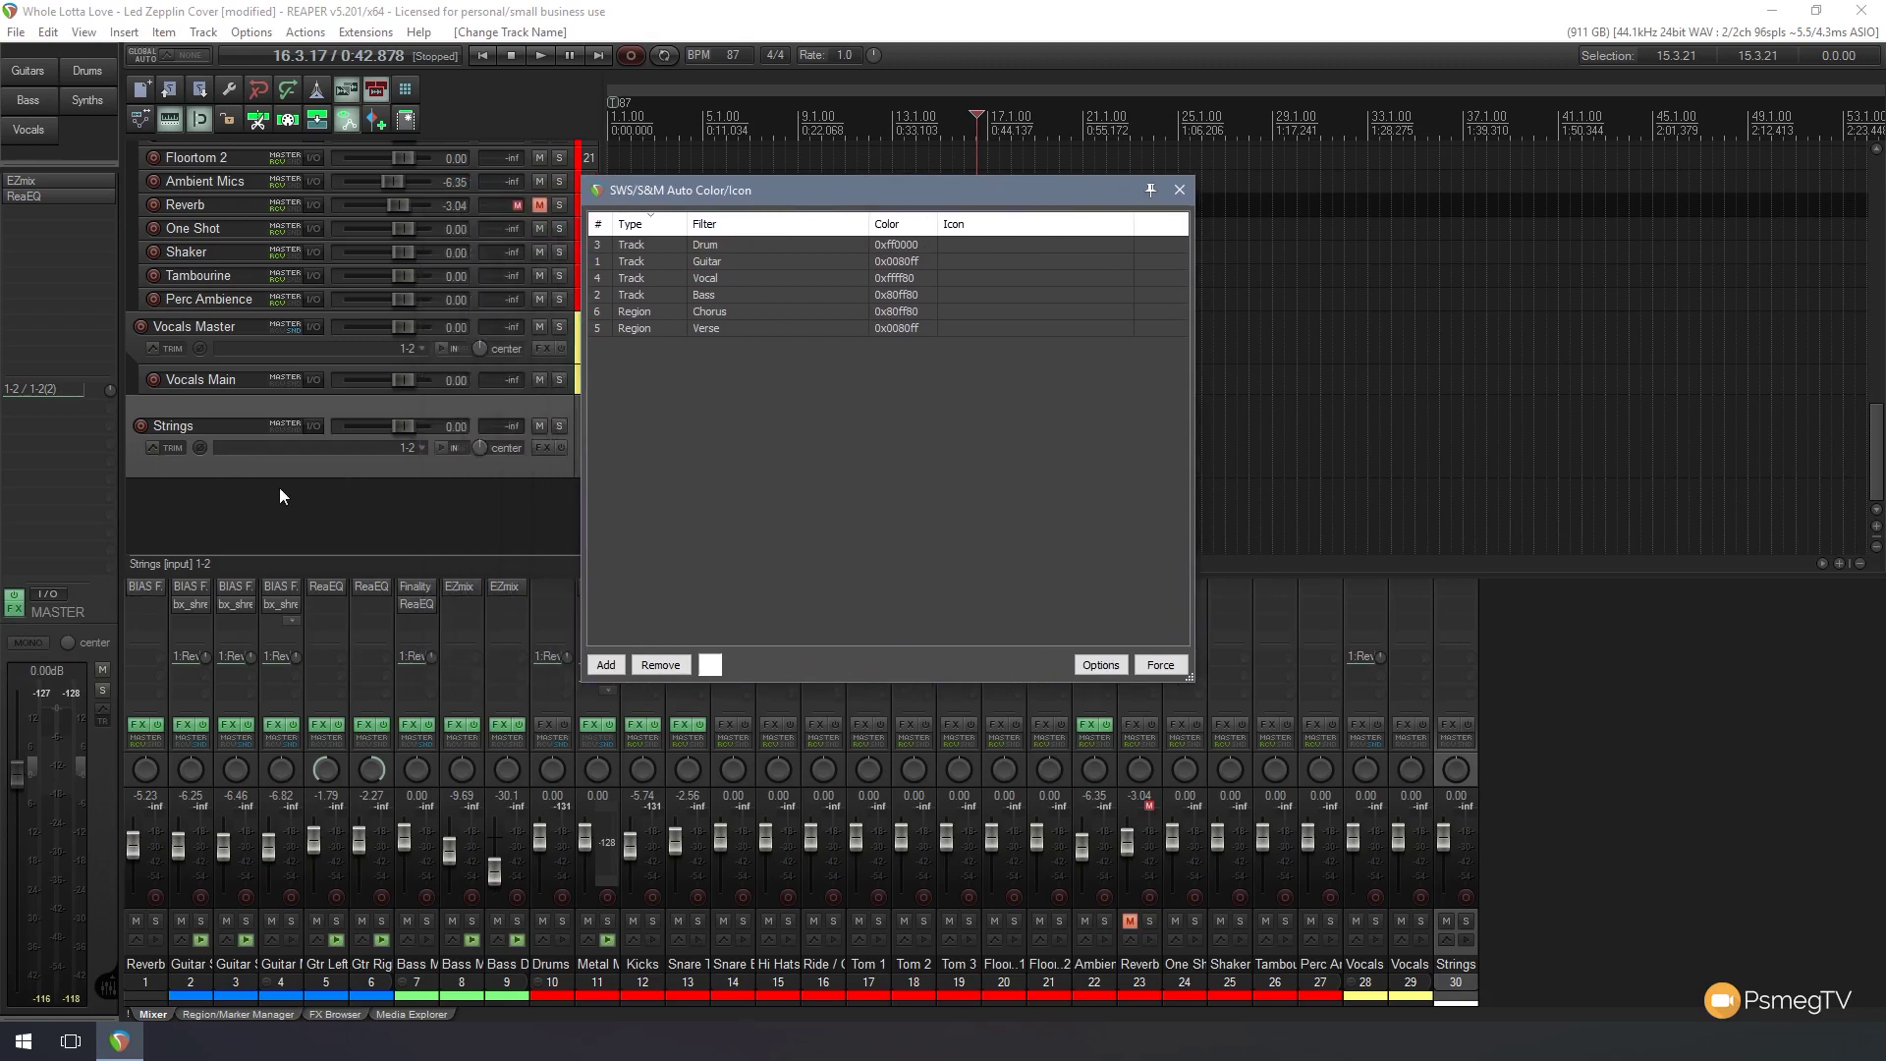
{"action": "left_click", "coordinate": [608, 665]}
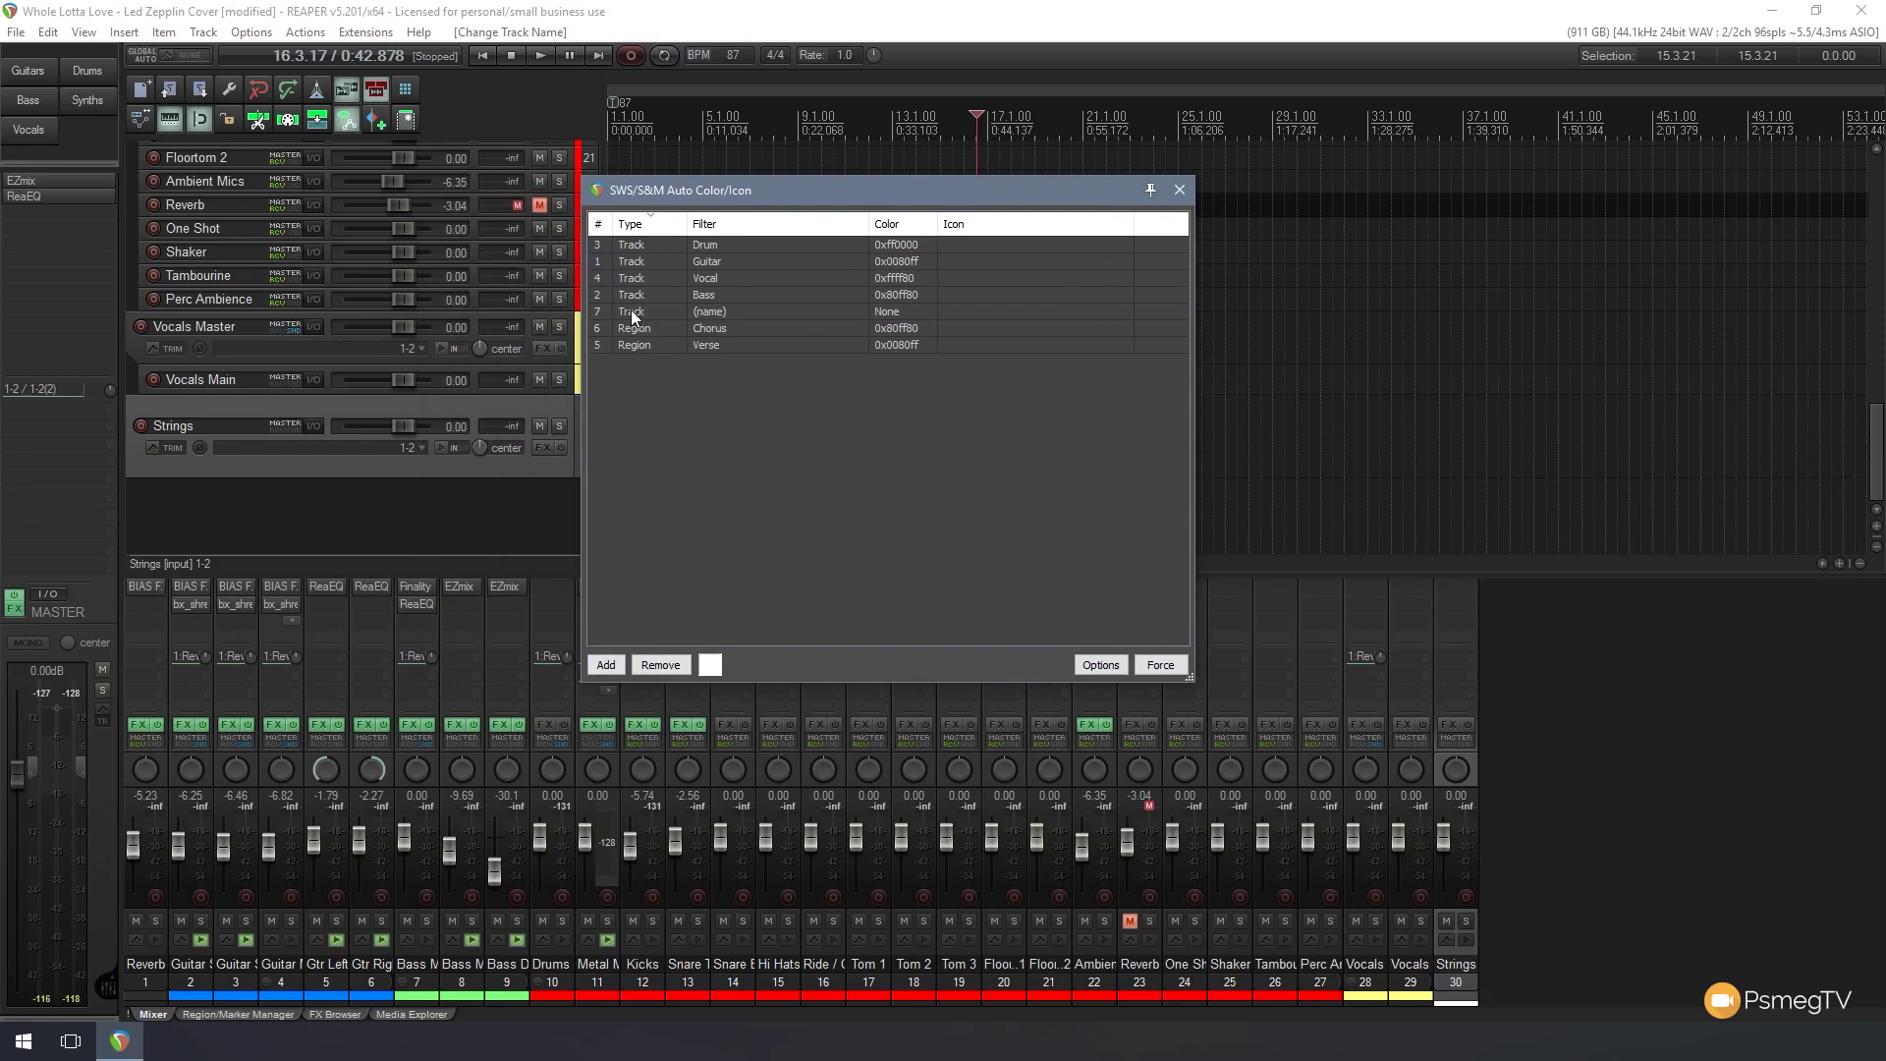
{"action": "left_click", "coordinate": [653, 311]}
{"action": "right_click", "coordinate": [653, 311]}
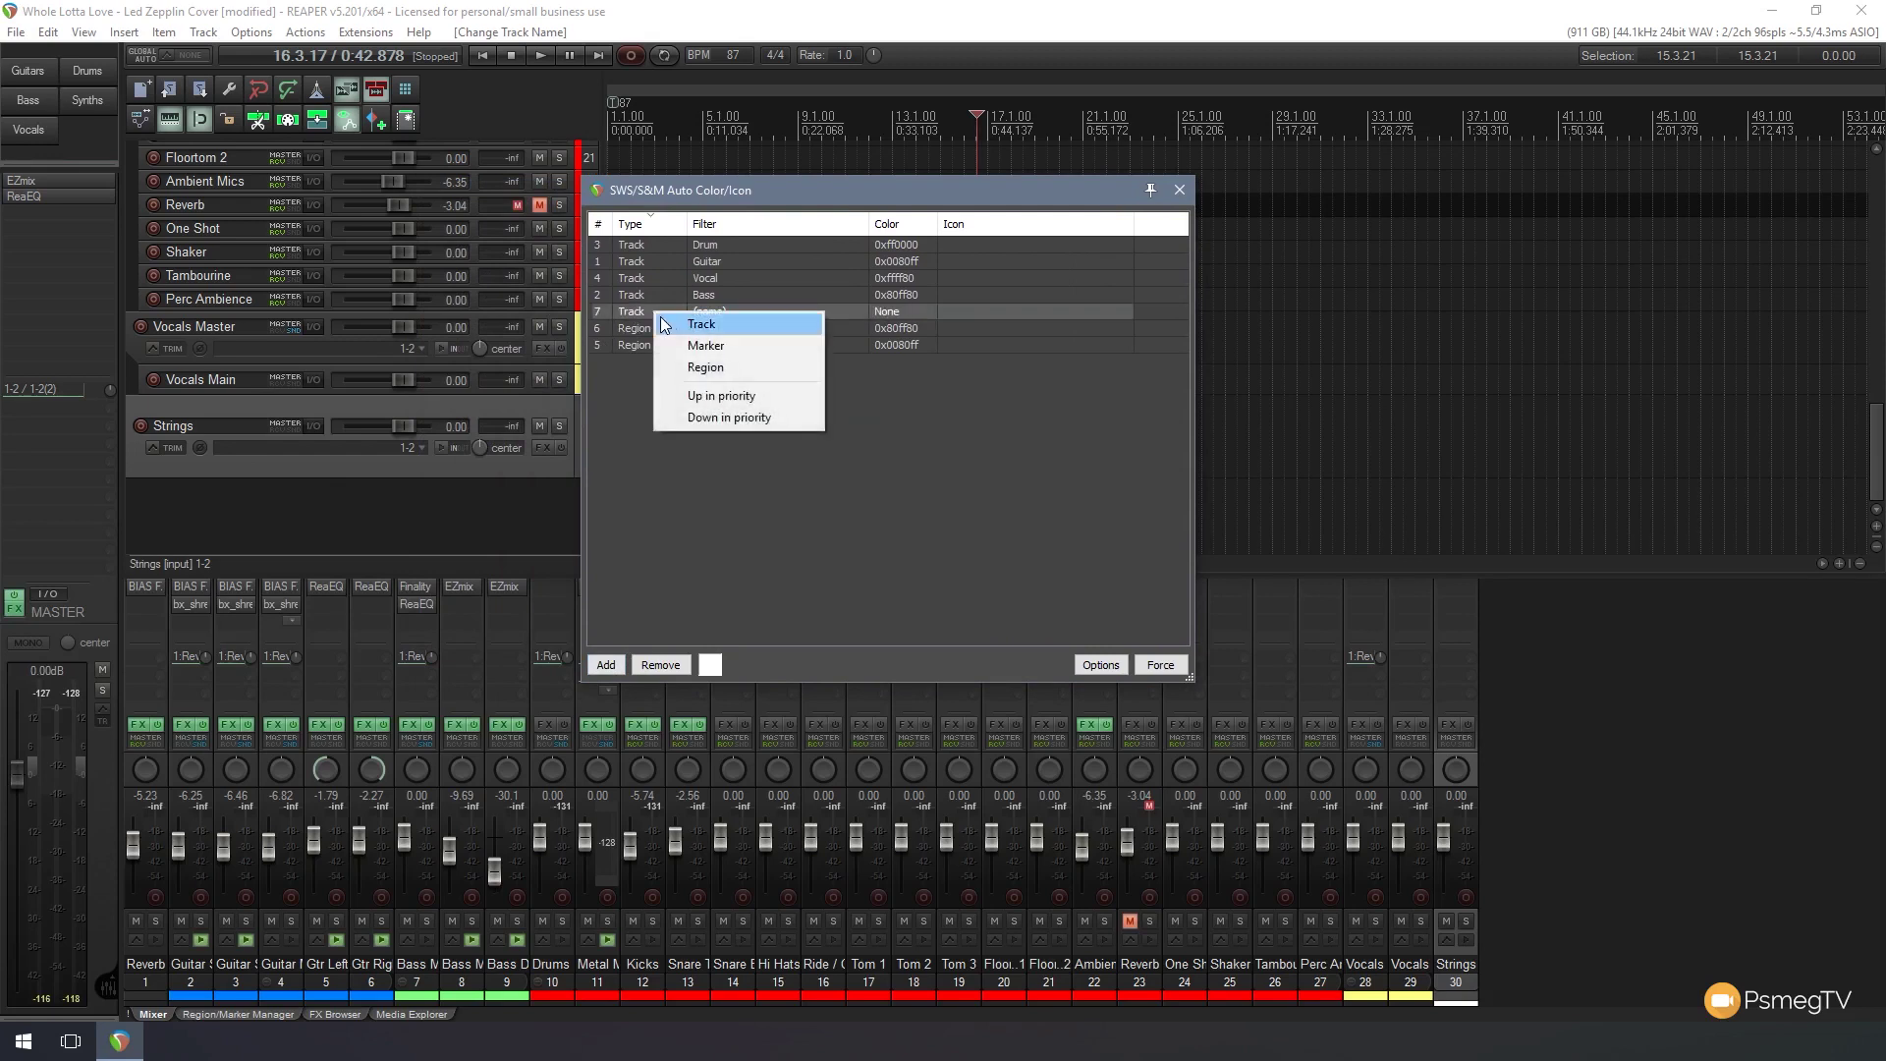
{"action": "left_click", "coordinate": [739, 324]}
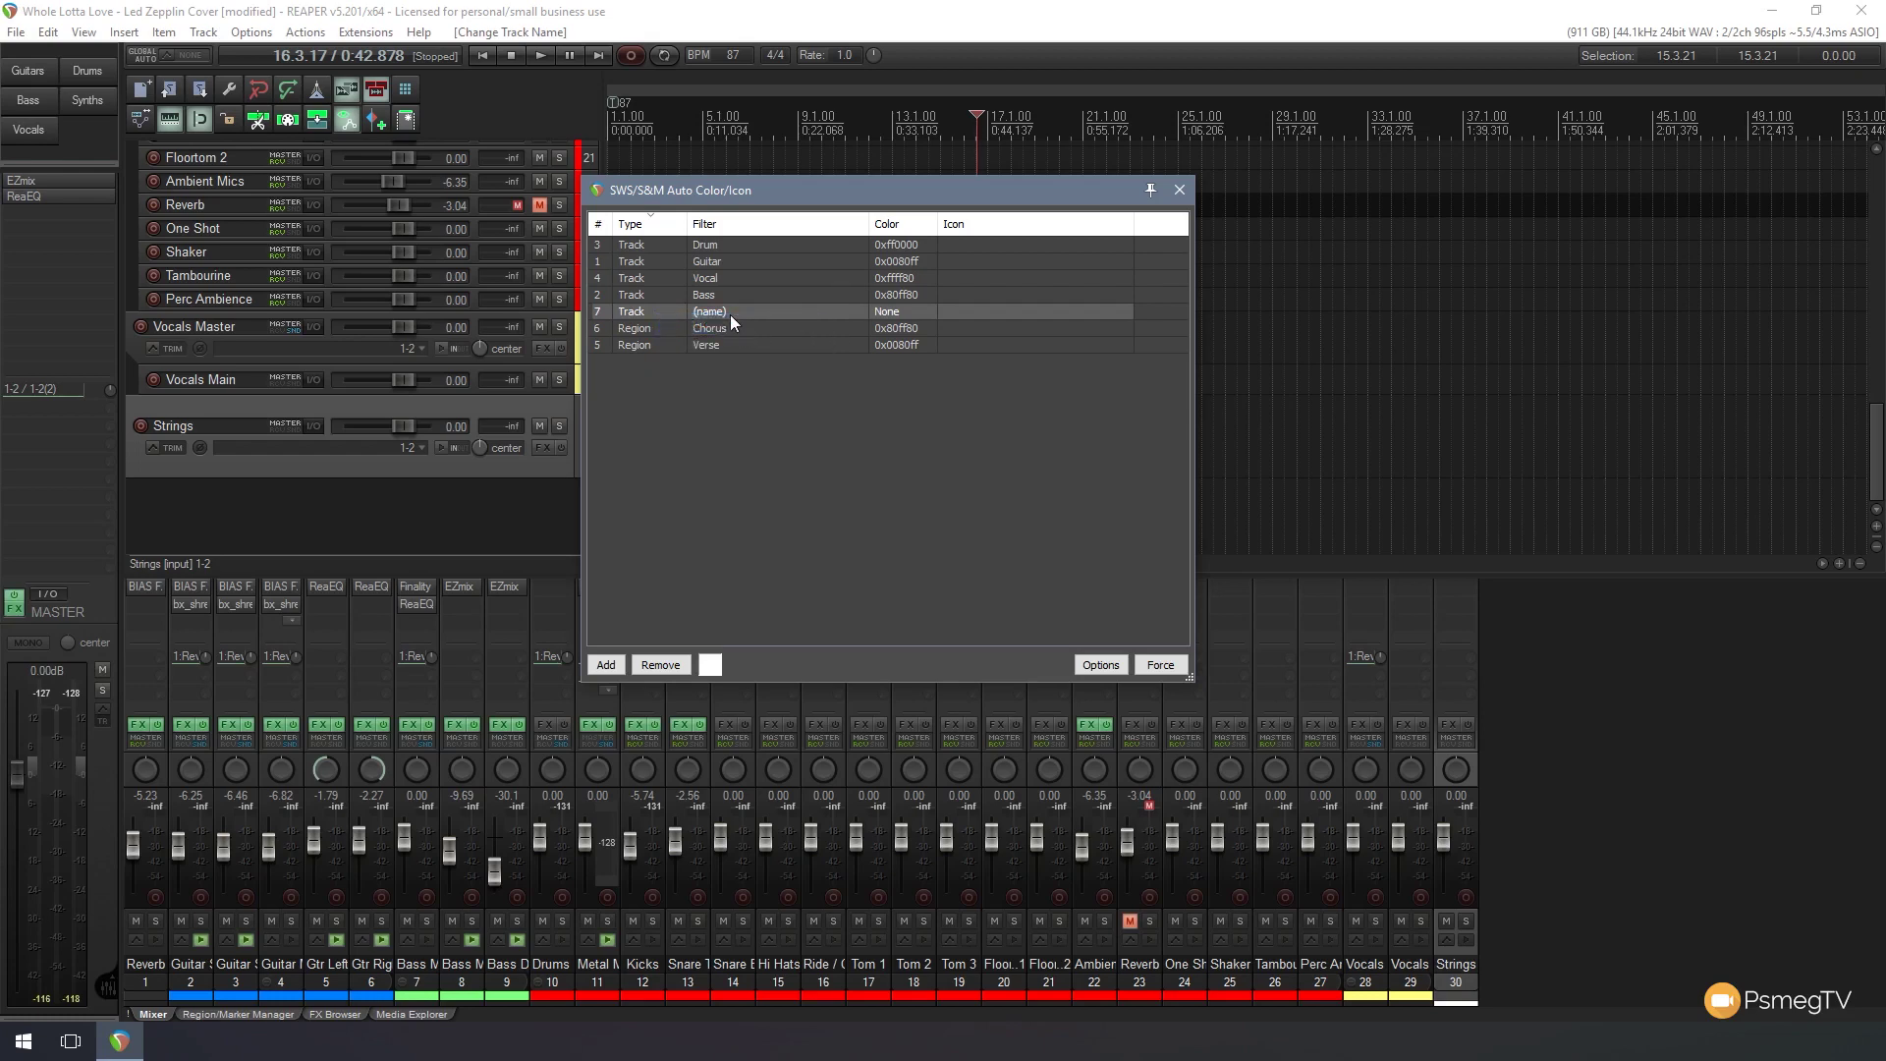
{"action": "double_click", "coordinate": [721, 315]}
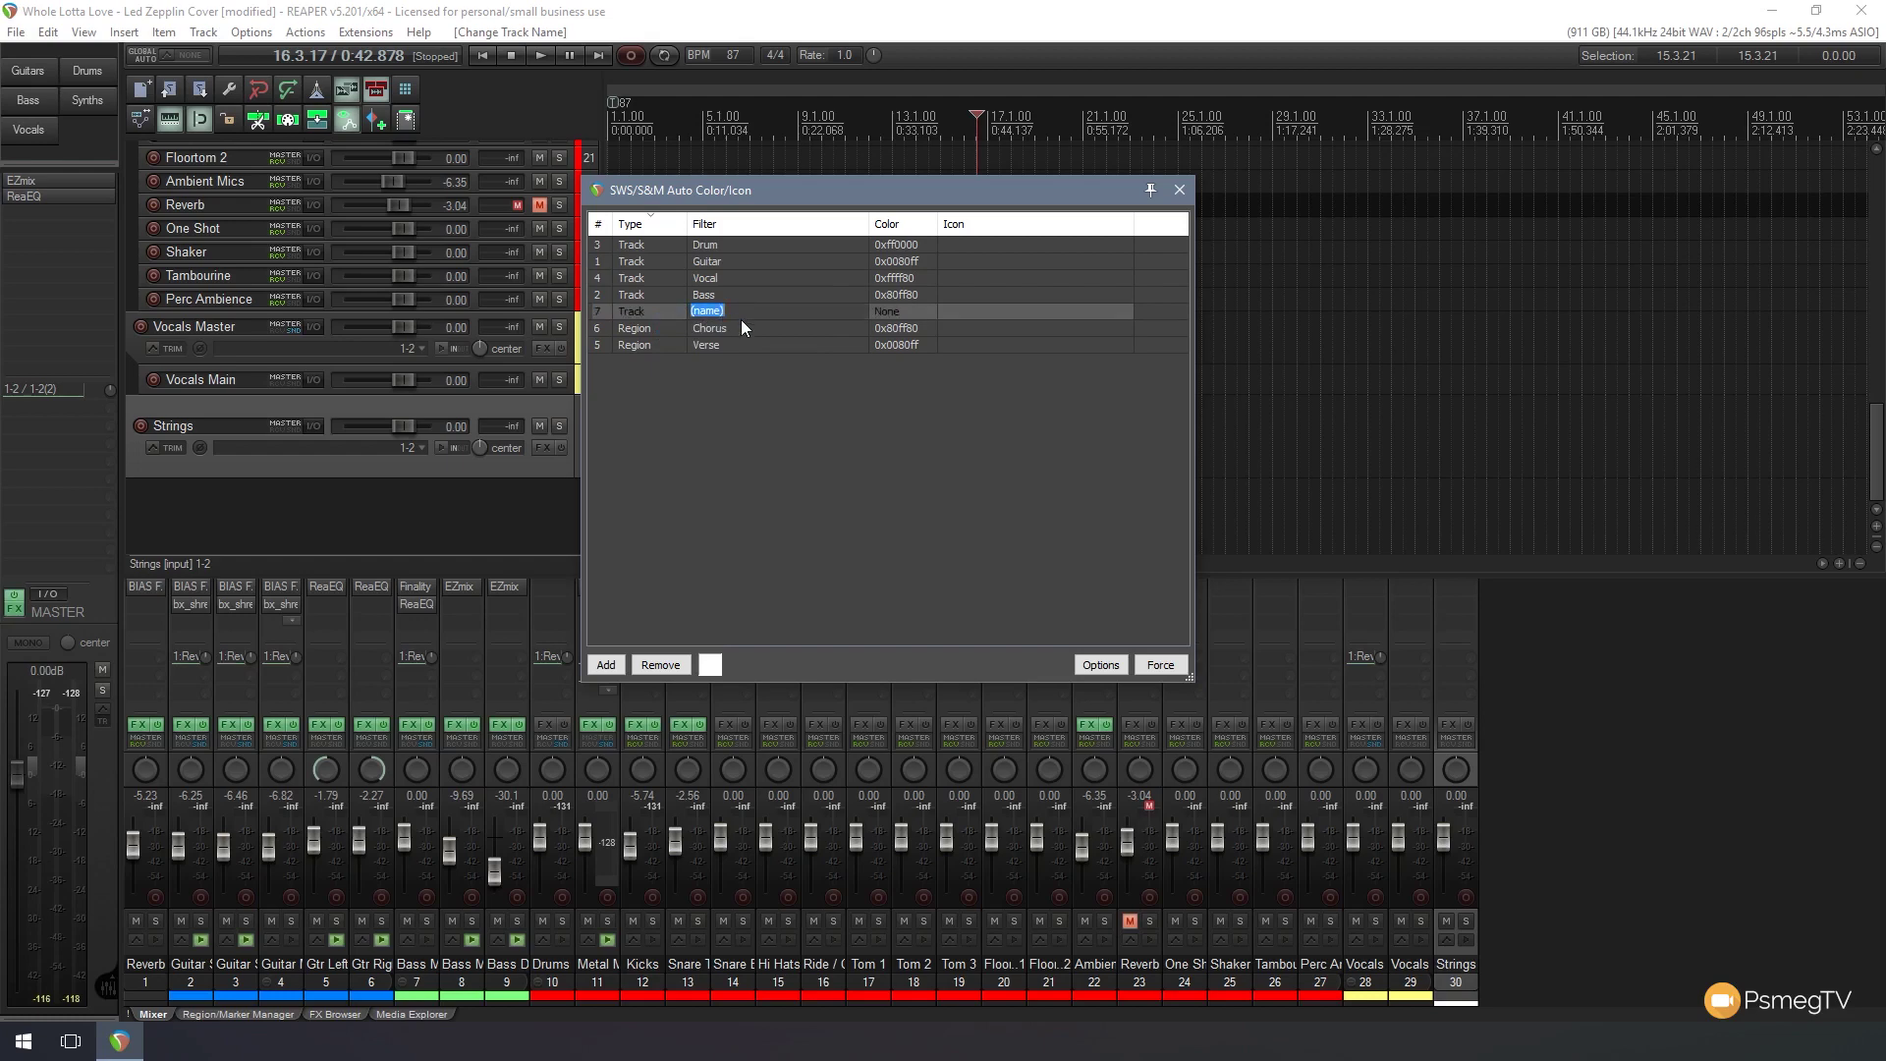
{"action": "type", "text": "Strings"}
{"action": "left_click", "coordinate": [890, 311]}
- Set the Strings rule's colour to magenta
{"action": "double_click", "coordinate": [897, 310]}
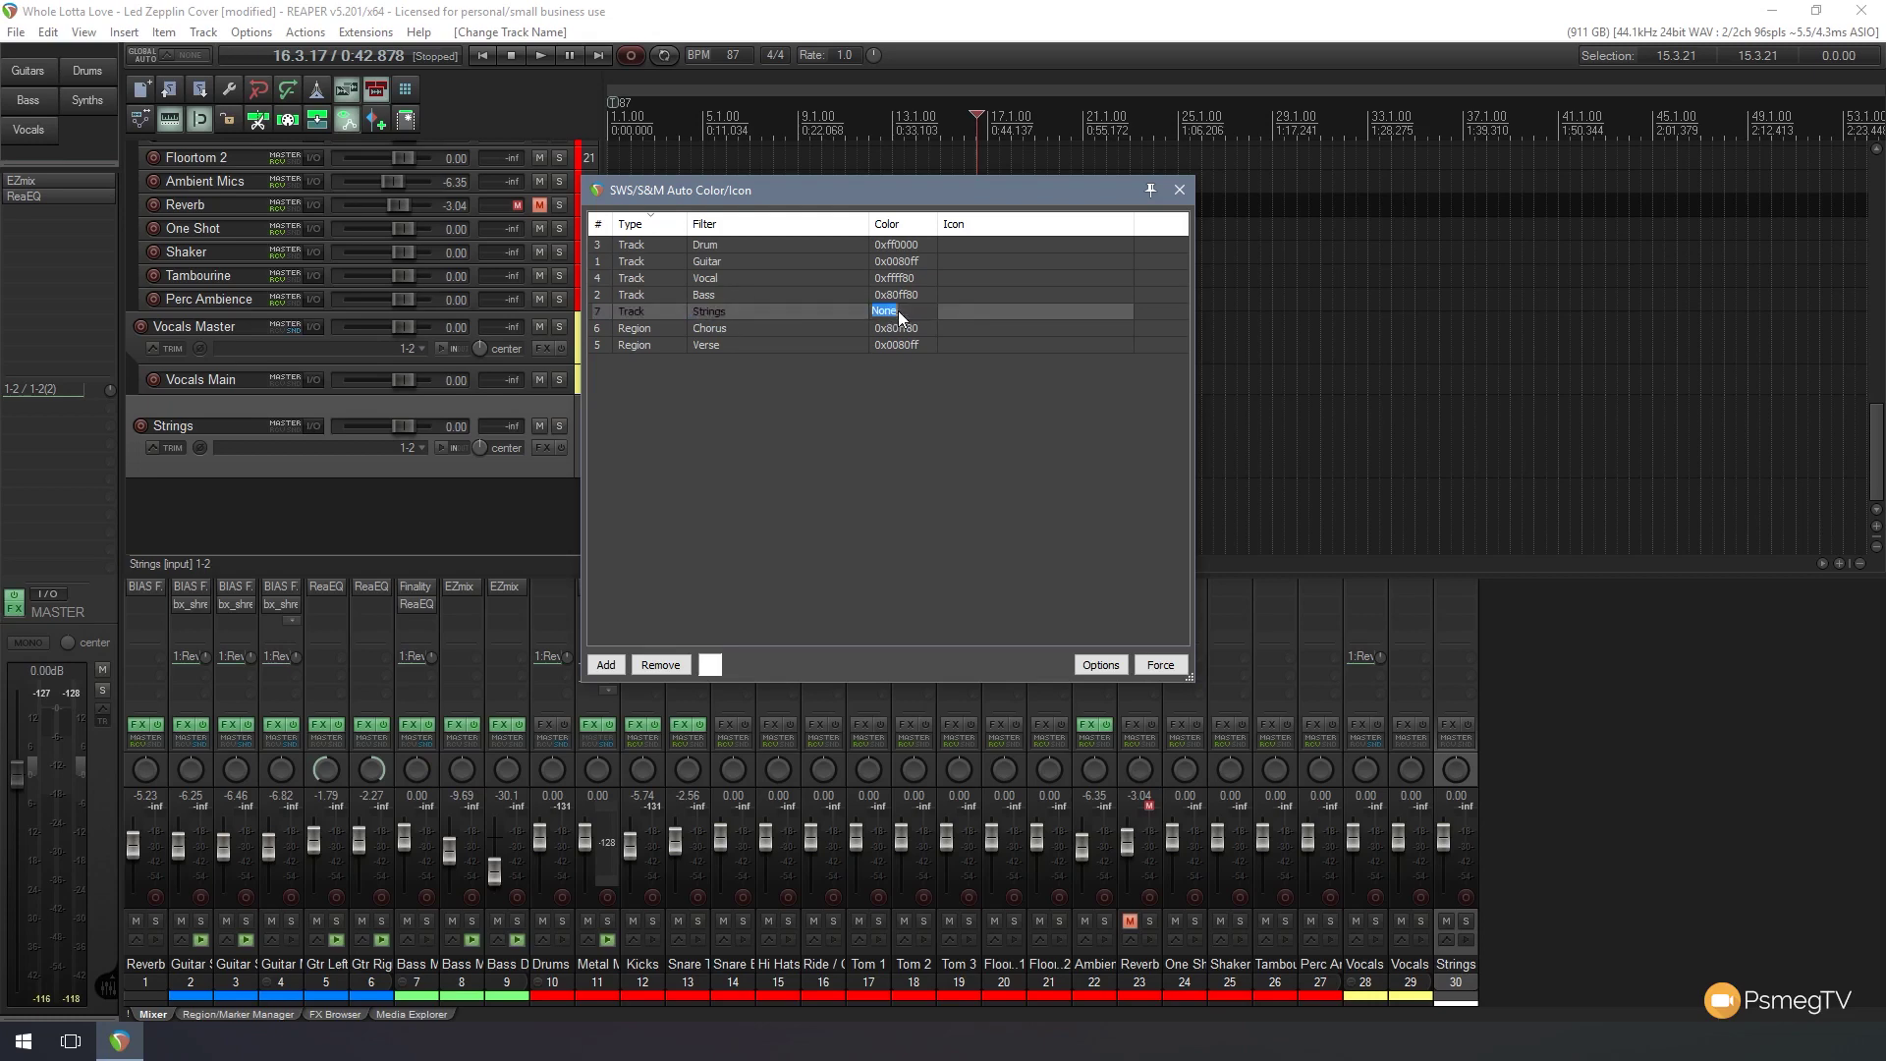
{"action": "right_click", "coordinate": [901, 313]}
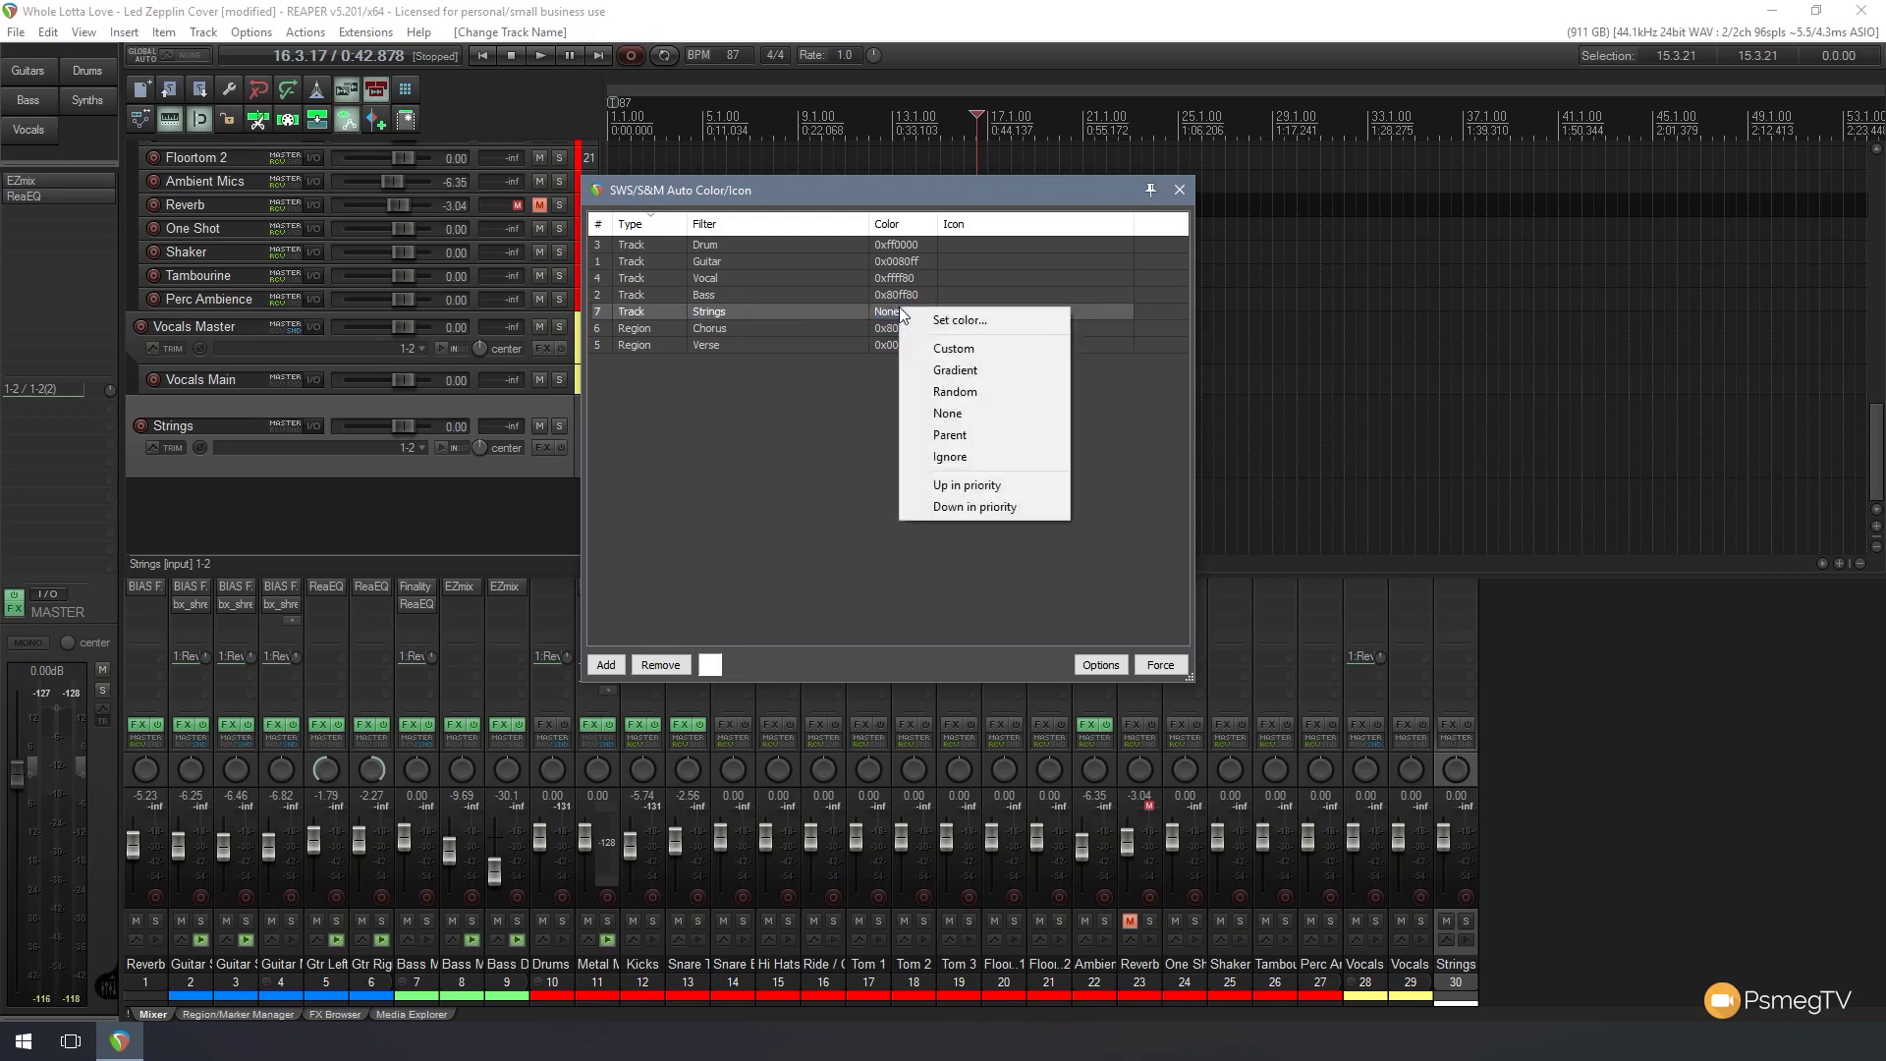
{"action": "left_click", "coordinate": [984, 324]}
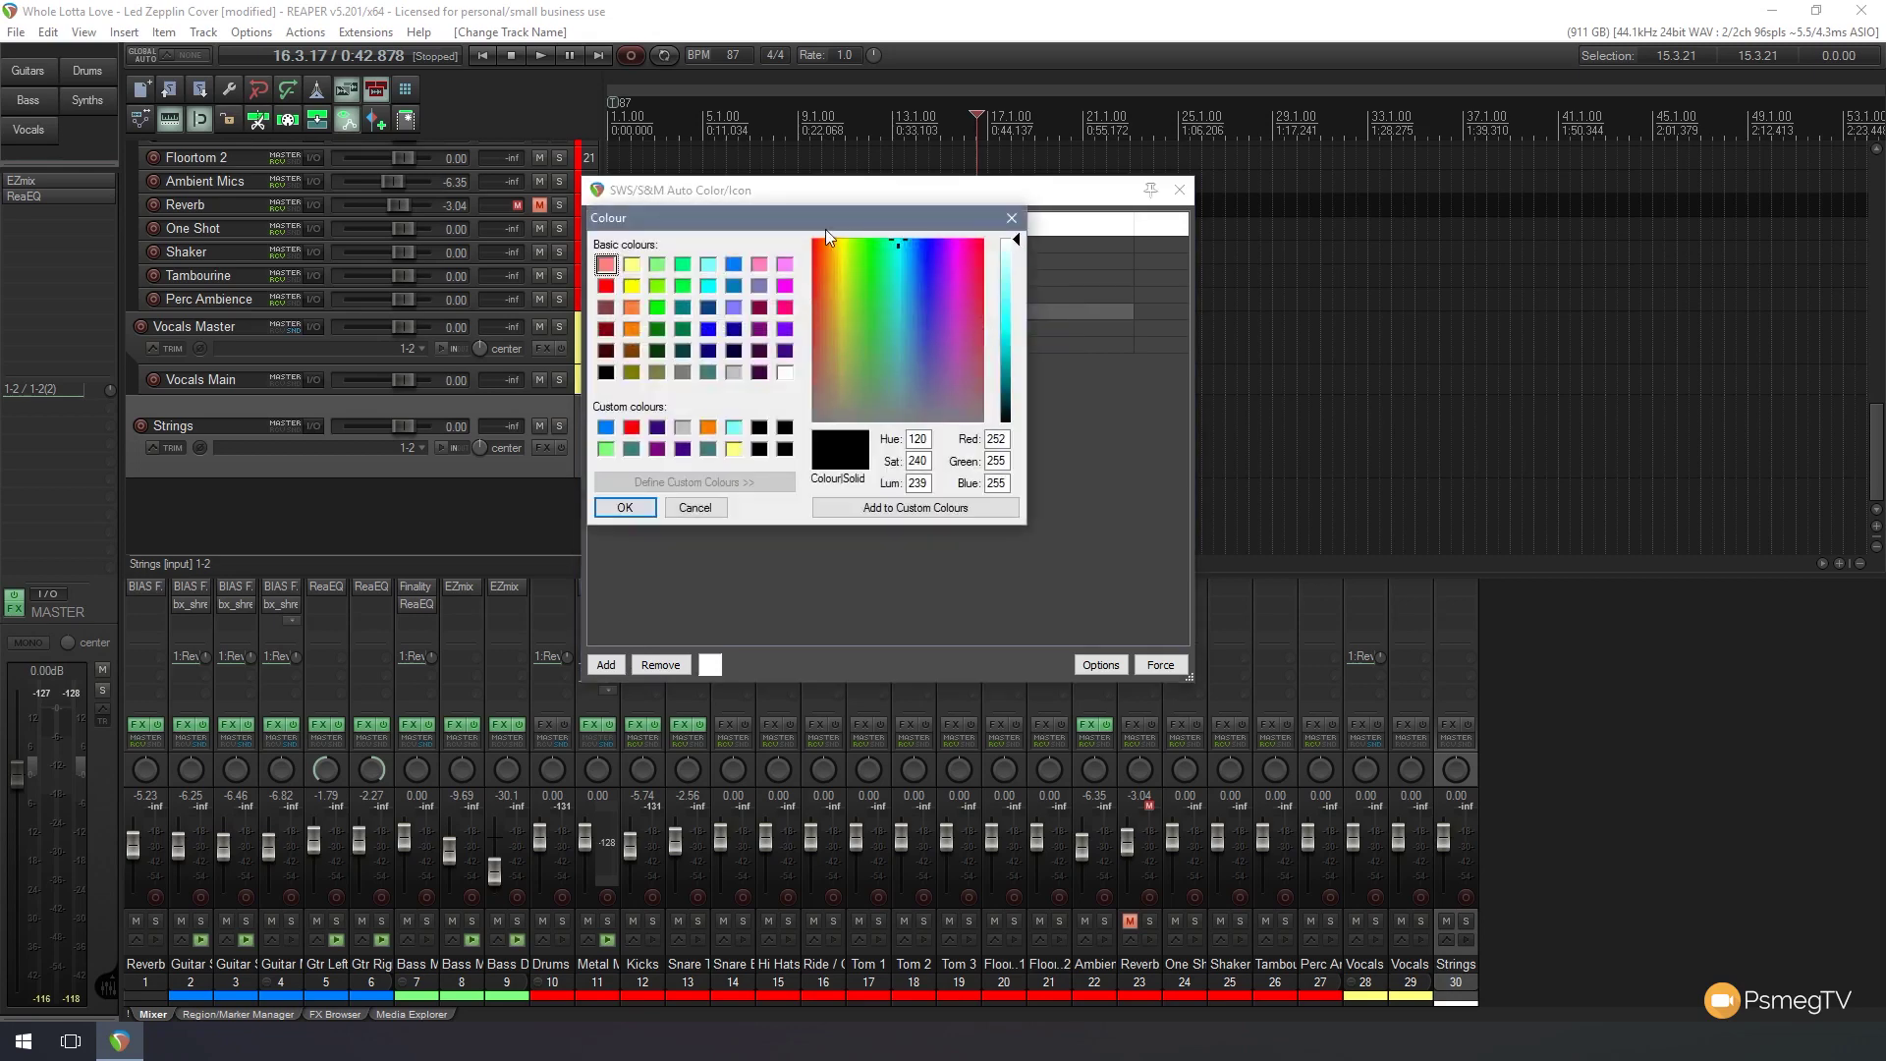
{"action": "left_click_drag", "start_coordinate": [827, 229], "coordinate": [920, 241]}
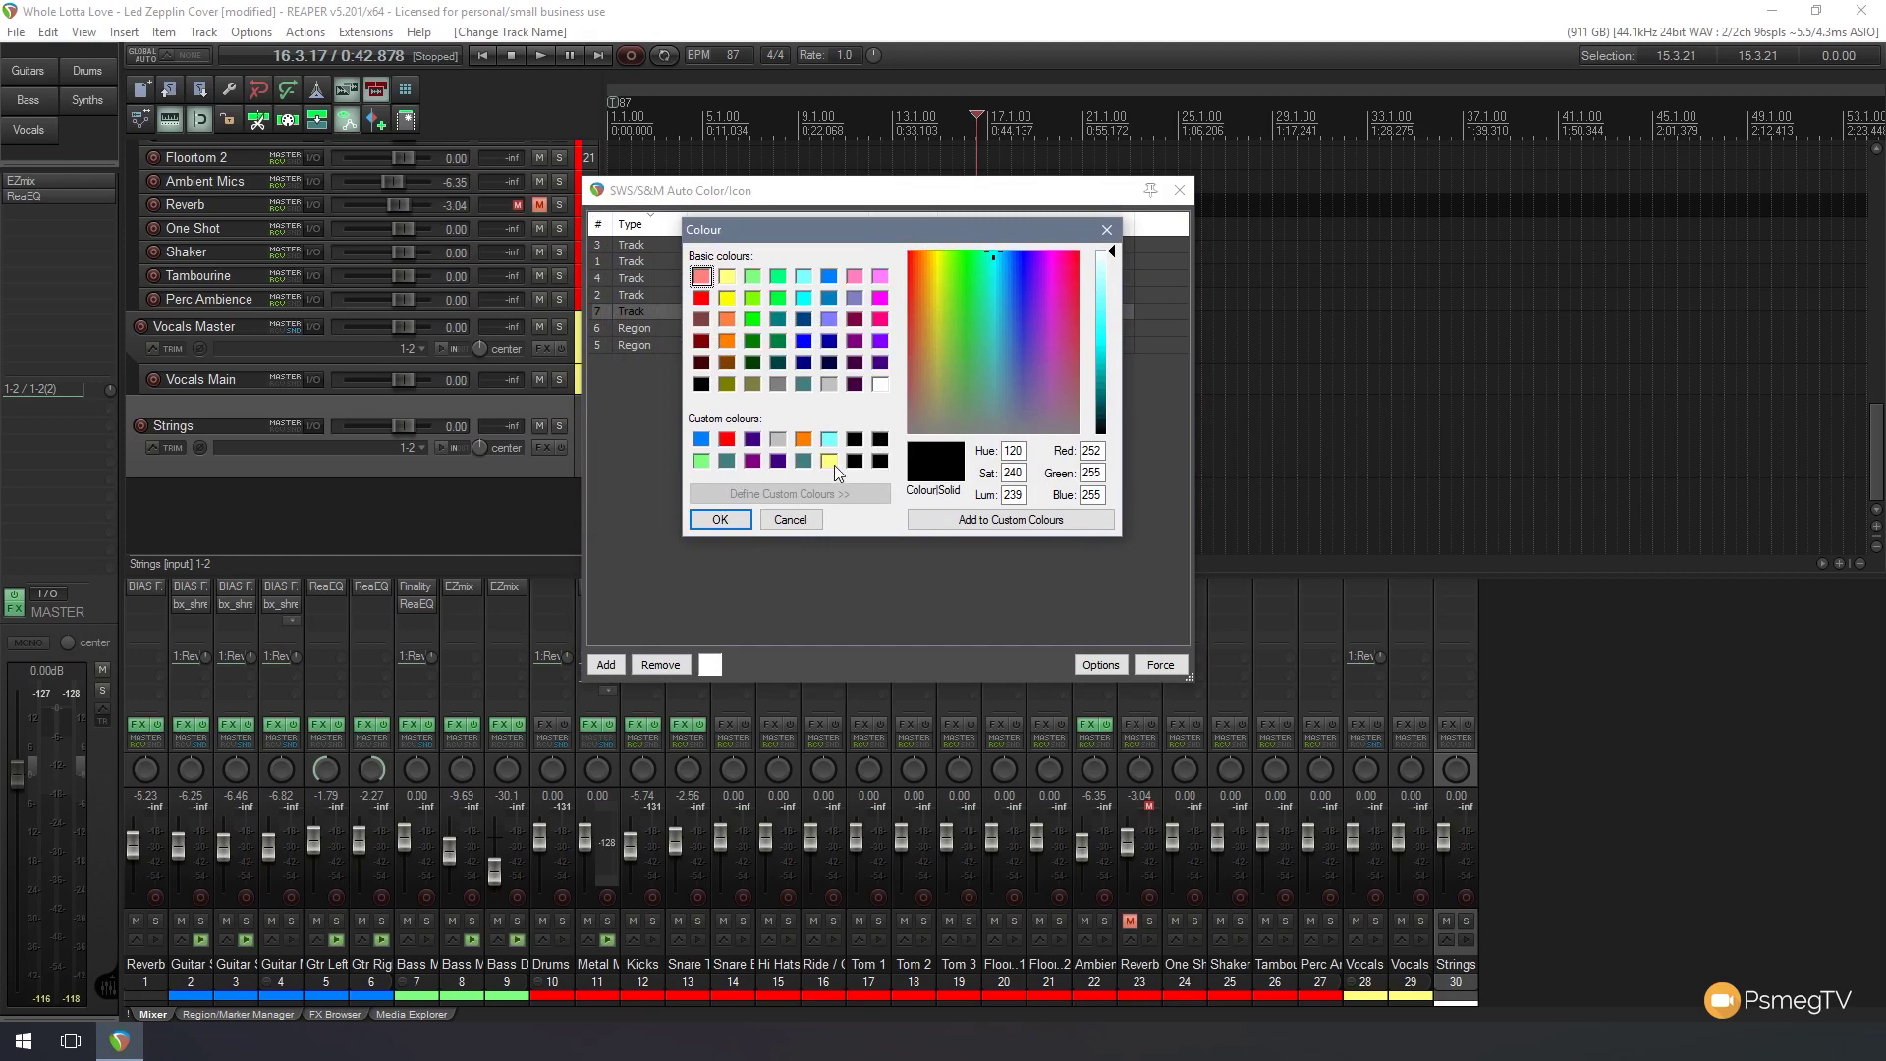
{"action": "left_click", "coordinate": [879, 318]}
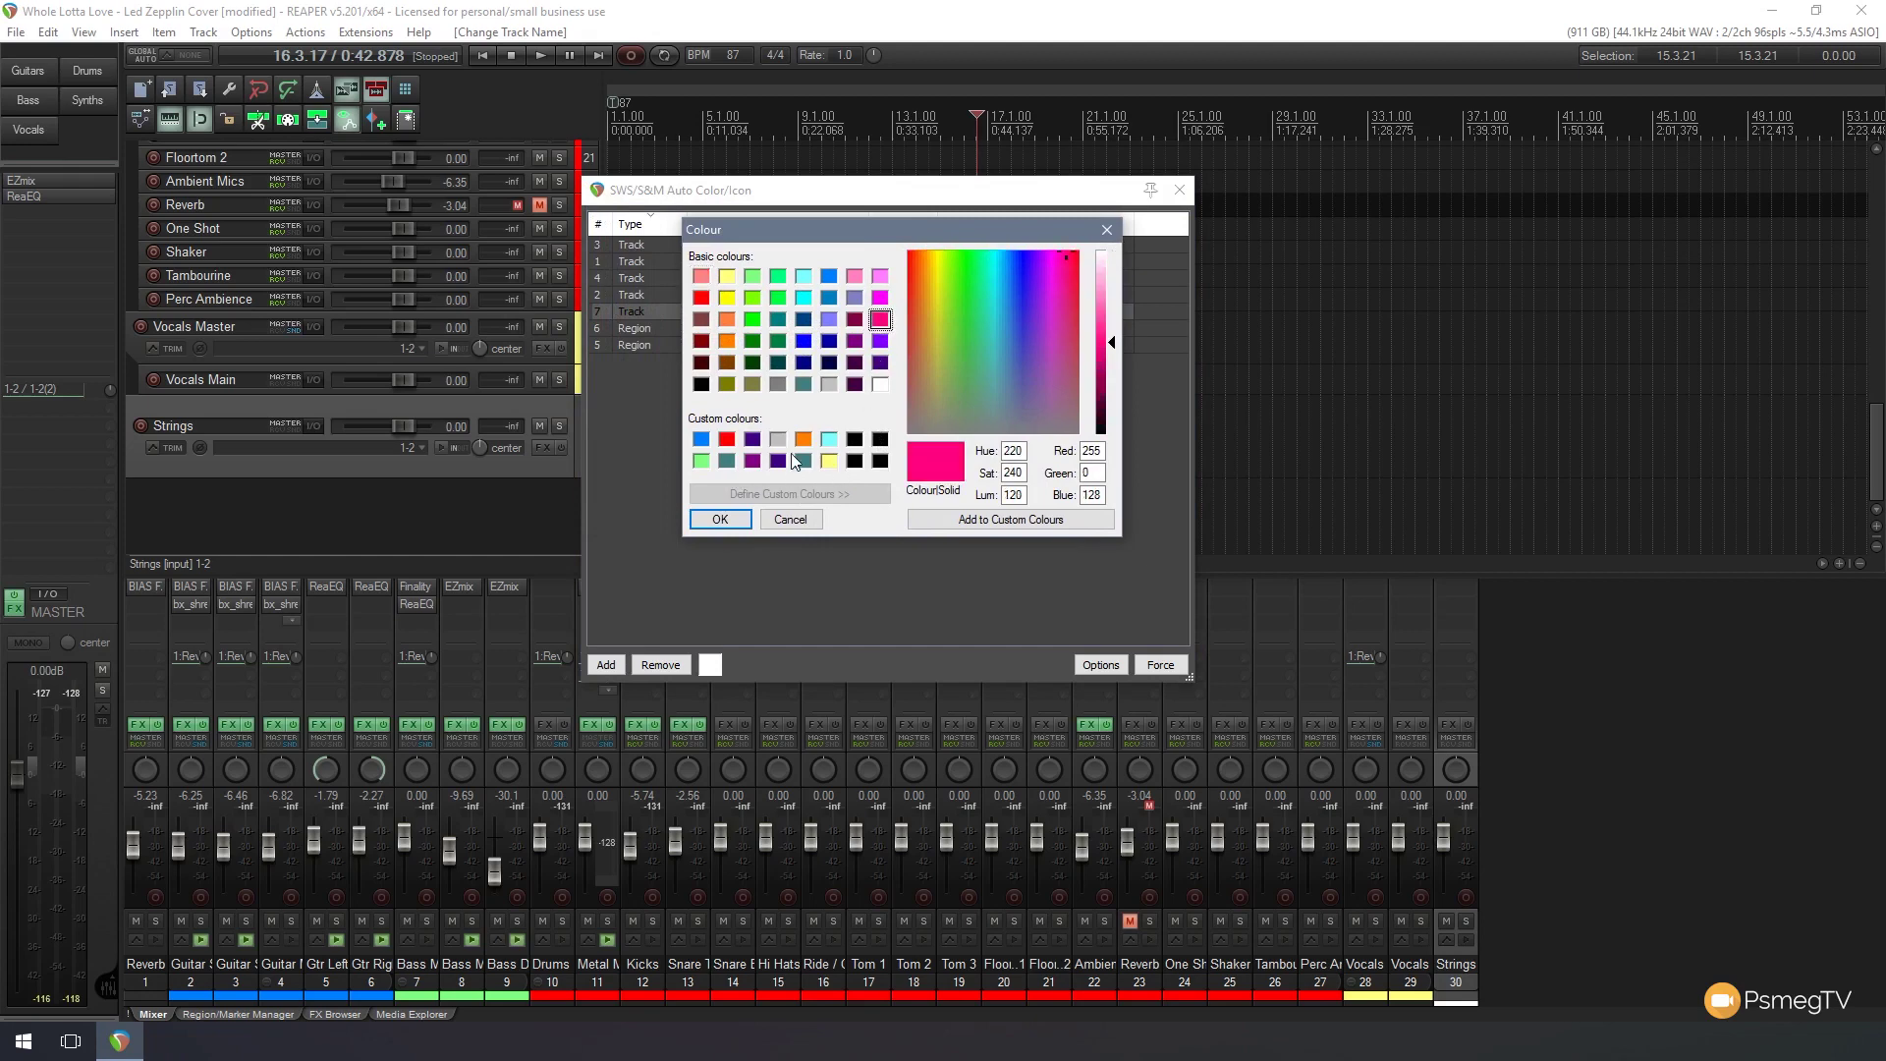
{"action": "left_click", "coordinate": [721, 518]}
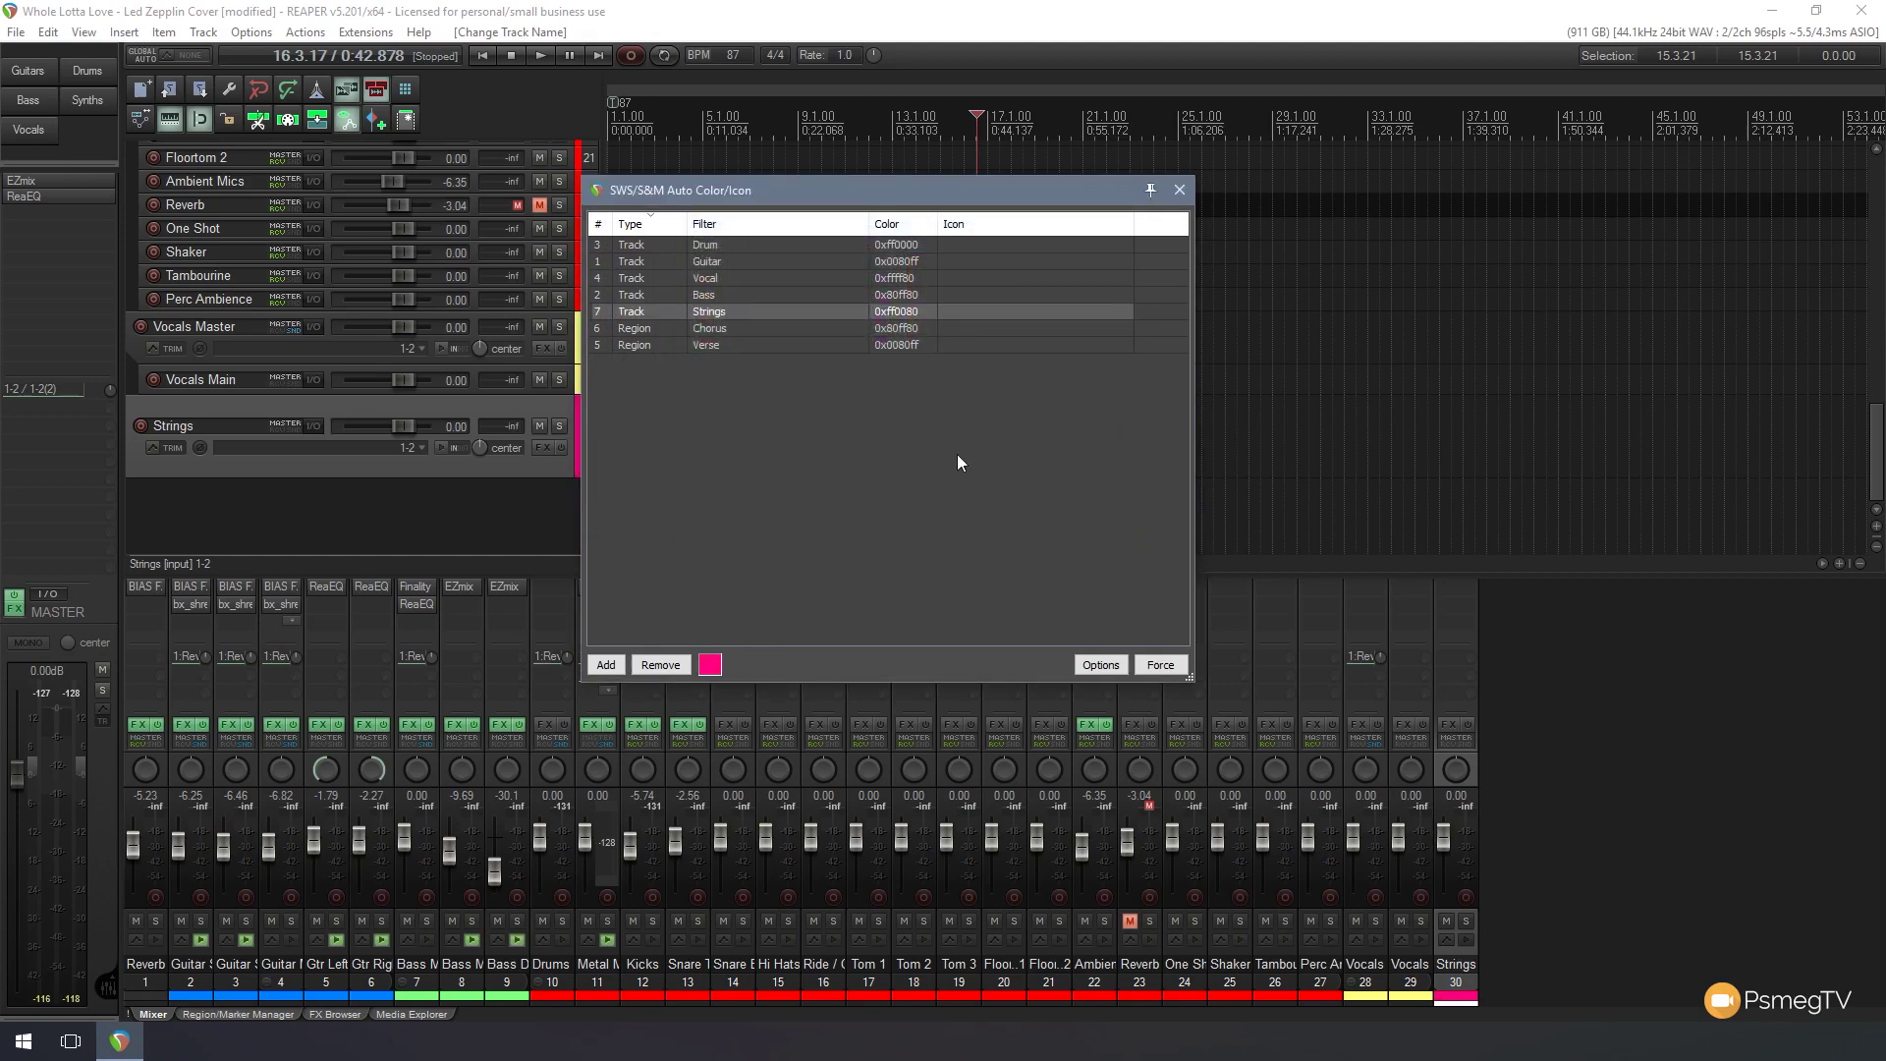
- Dismiss the rule's options menu and close the Auto Color/Icon window
{"action": "right_click", "coordinate": [986, 316]}
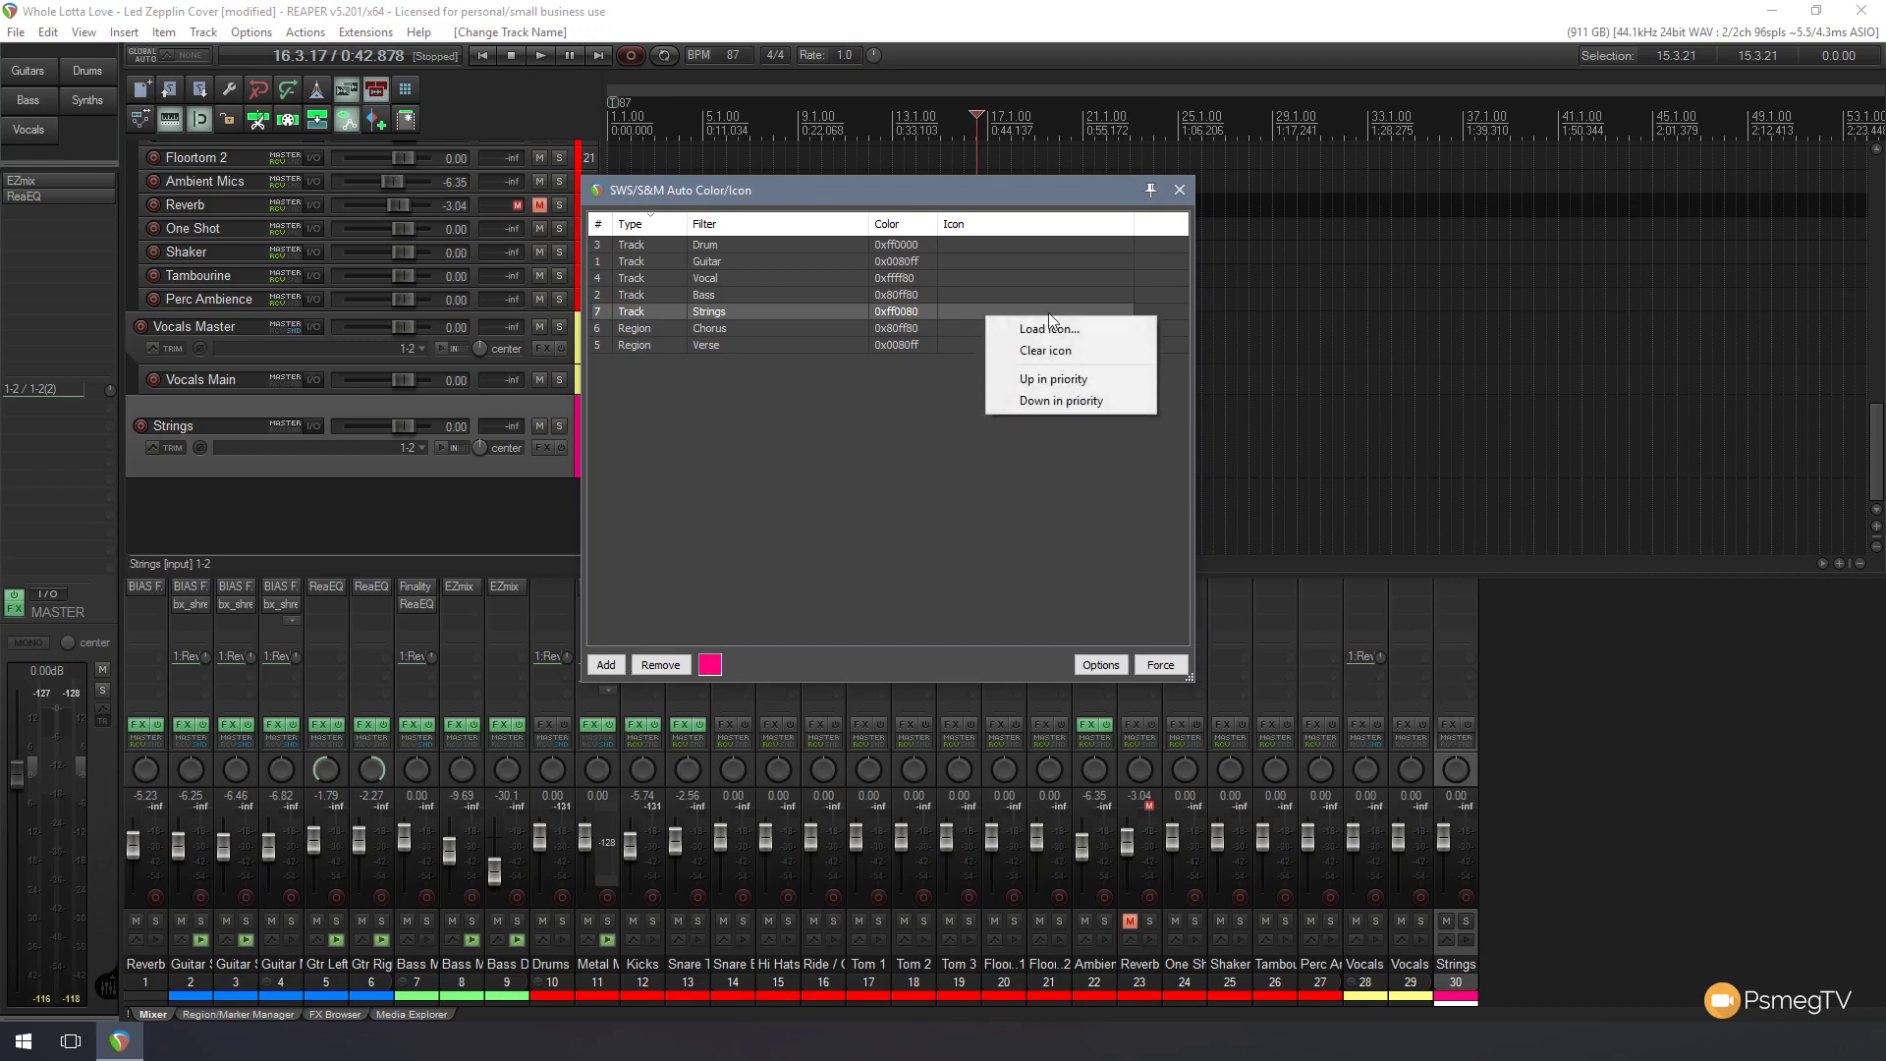
{"action": "left_click", "coordinate": [827, 508]}
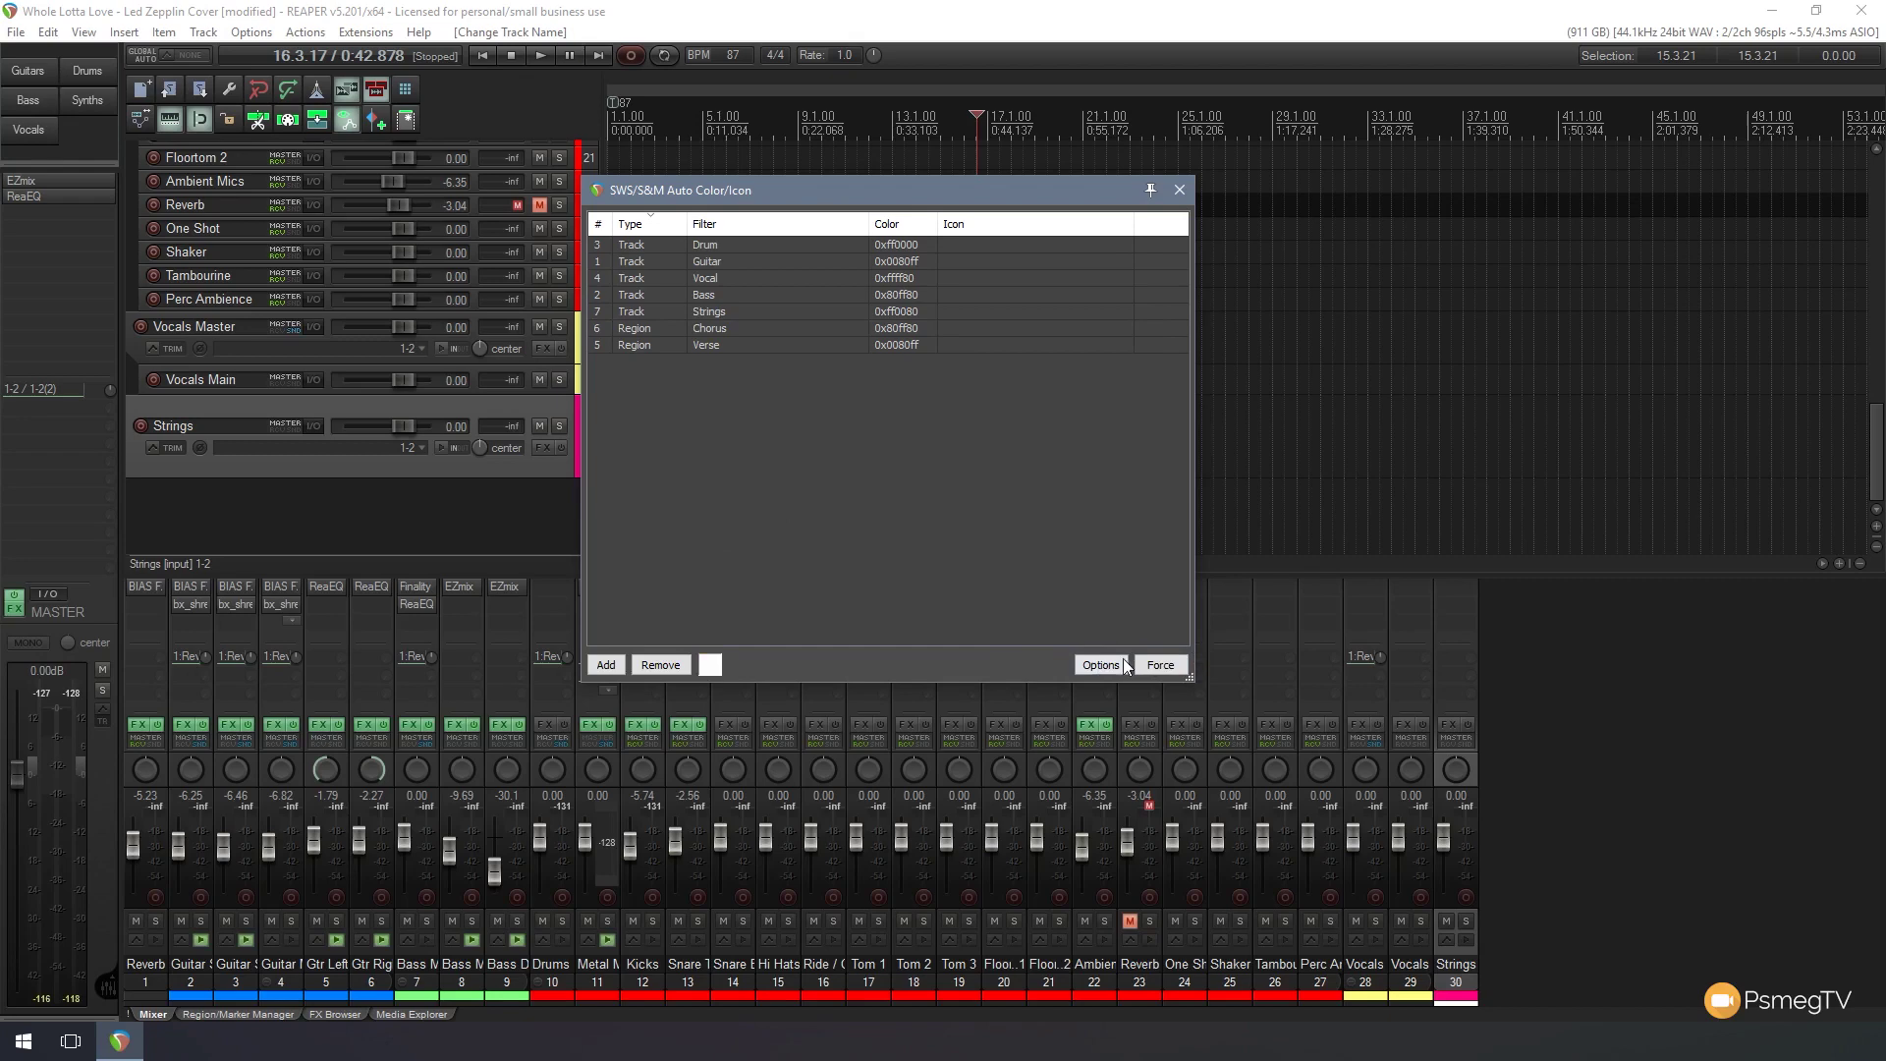
{"action": "key", "text": "Escape"}
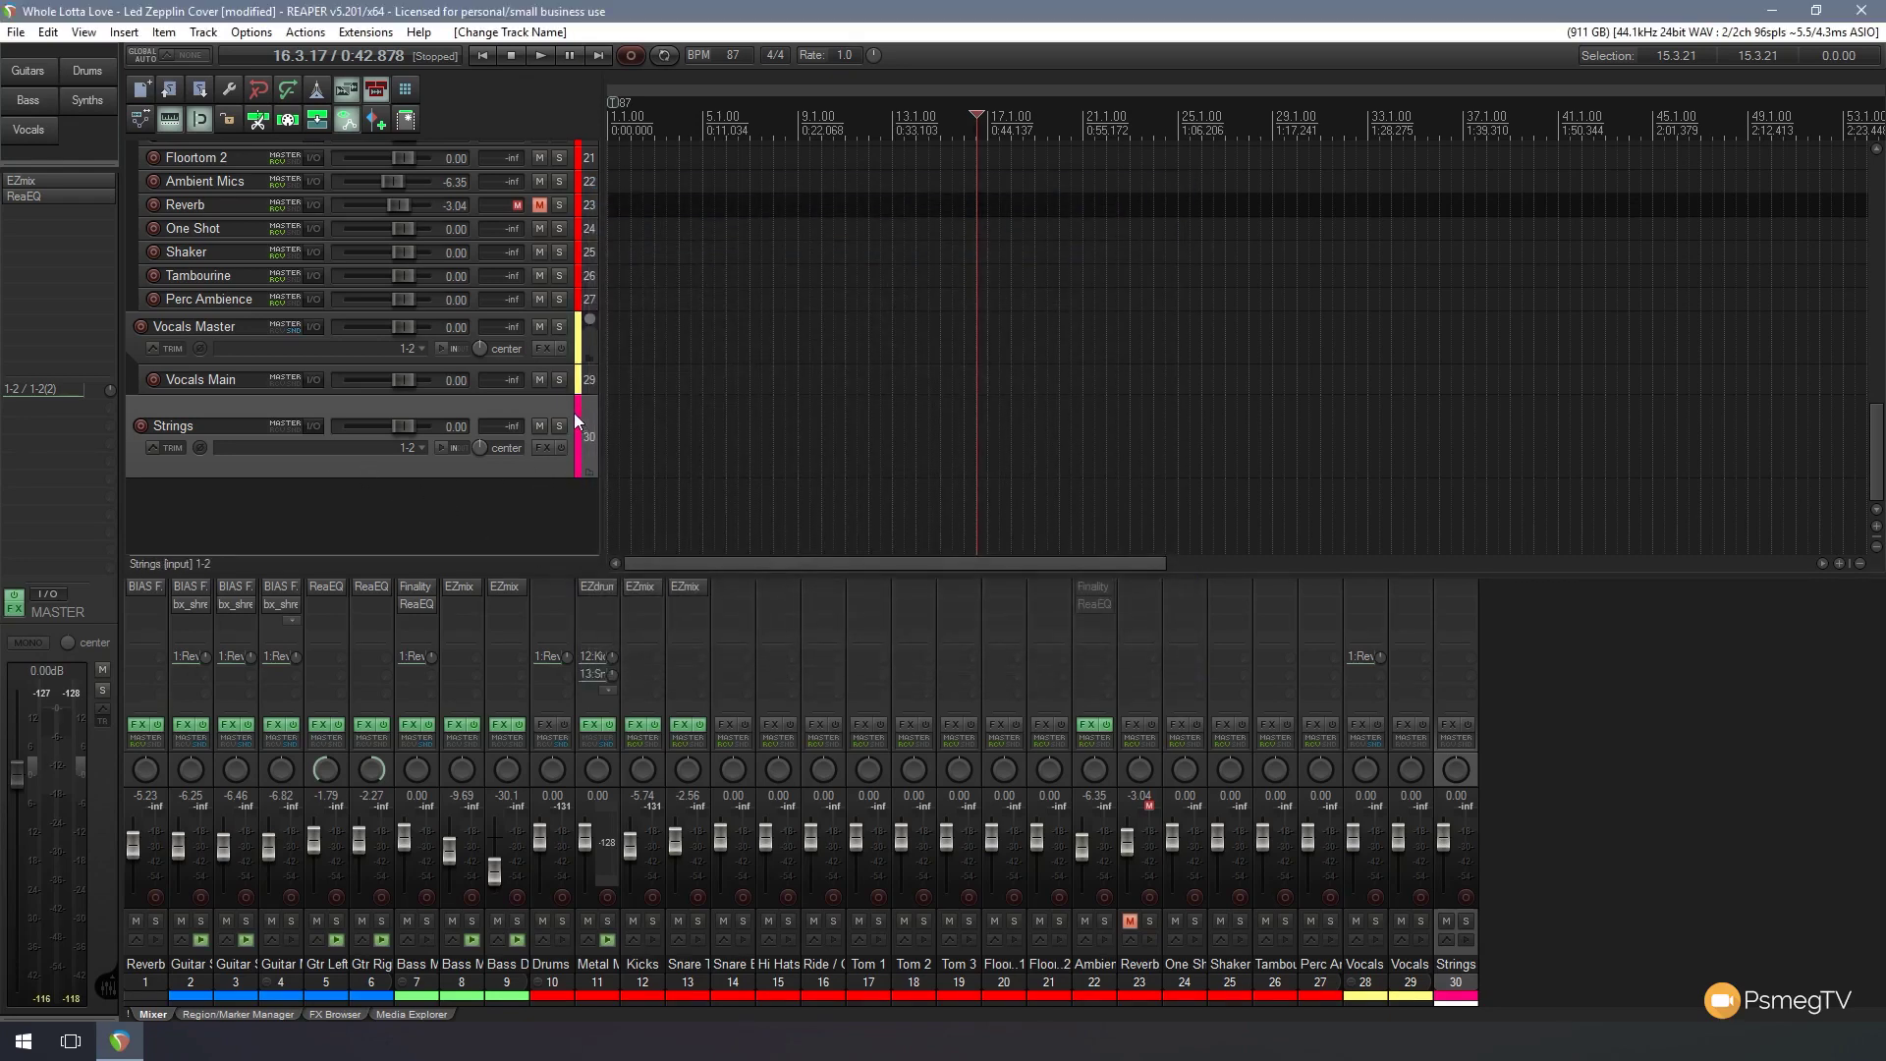
- Insert a new track 31 below Strings and name it 'Strings section'
{"action": "left_click", "coordinate": [267, 496]}
{"action": "right_click", "coordinate": [267, 496]}
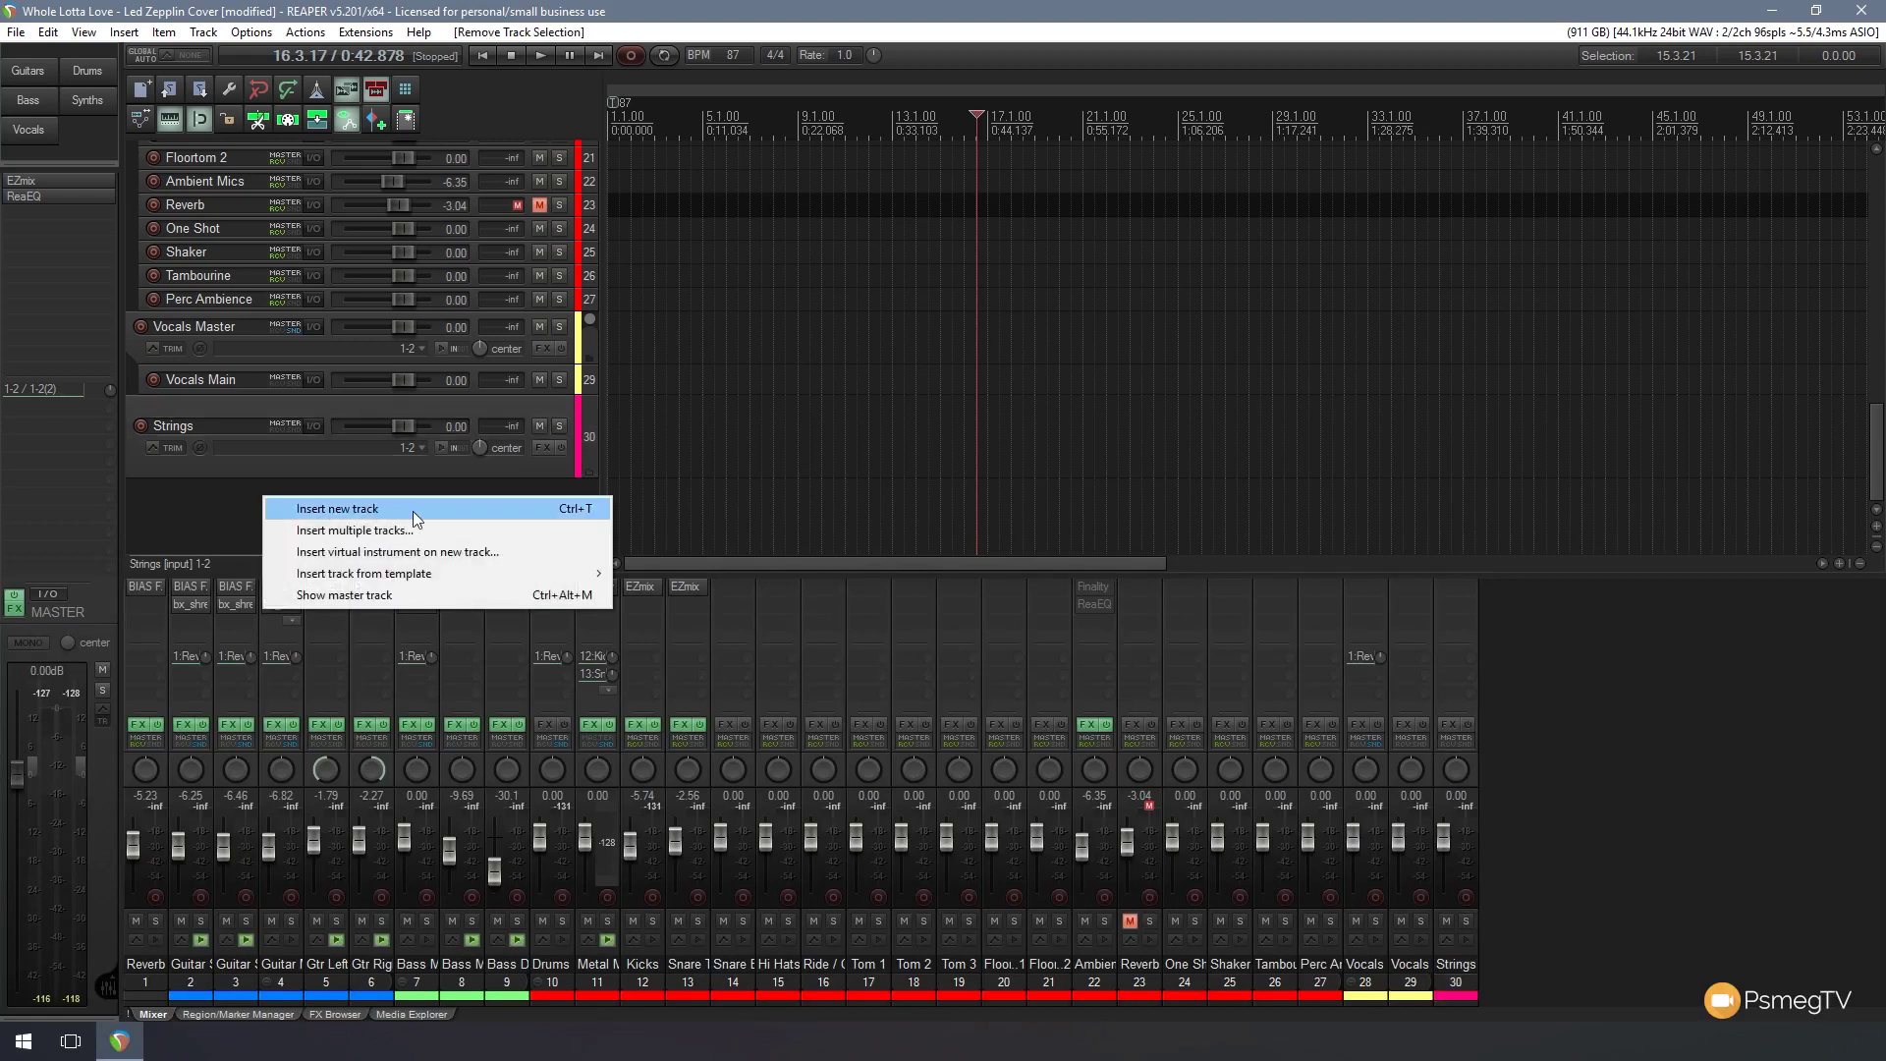
{"action": "left_click", "coordinate": [413, 511]}
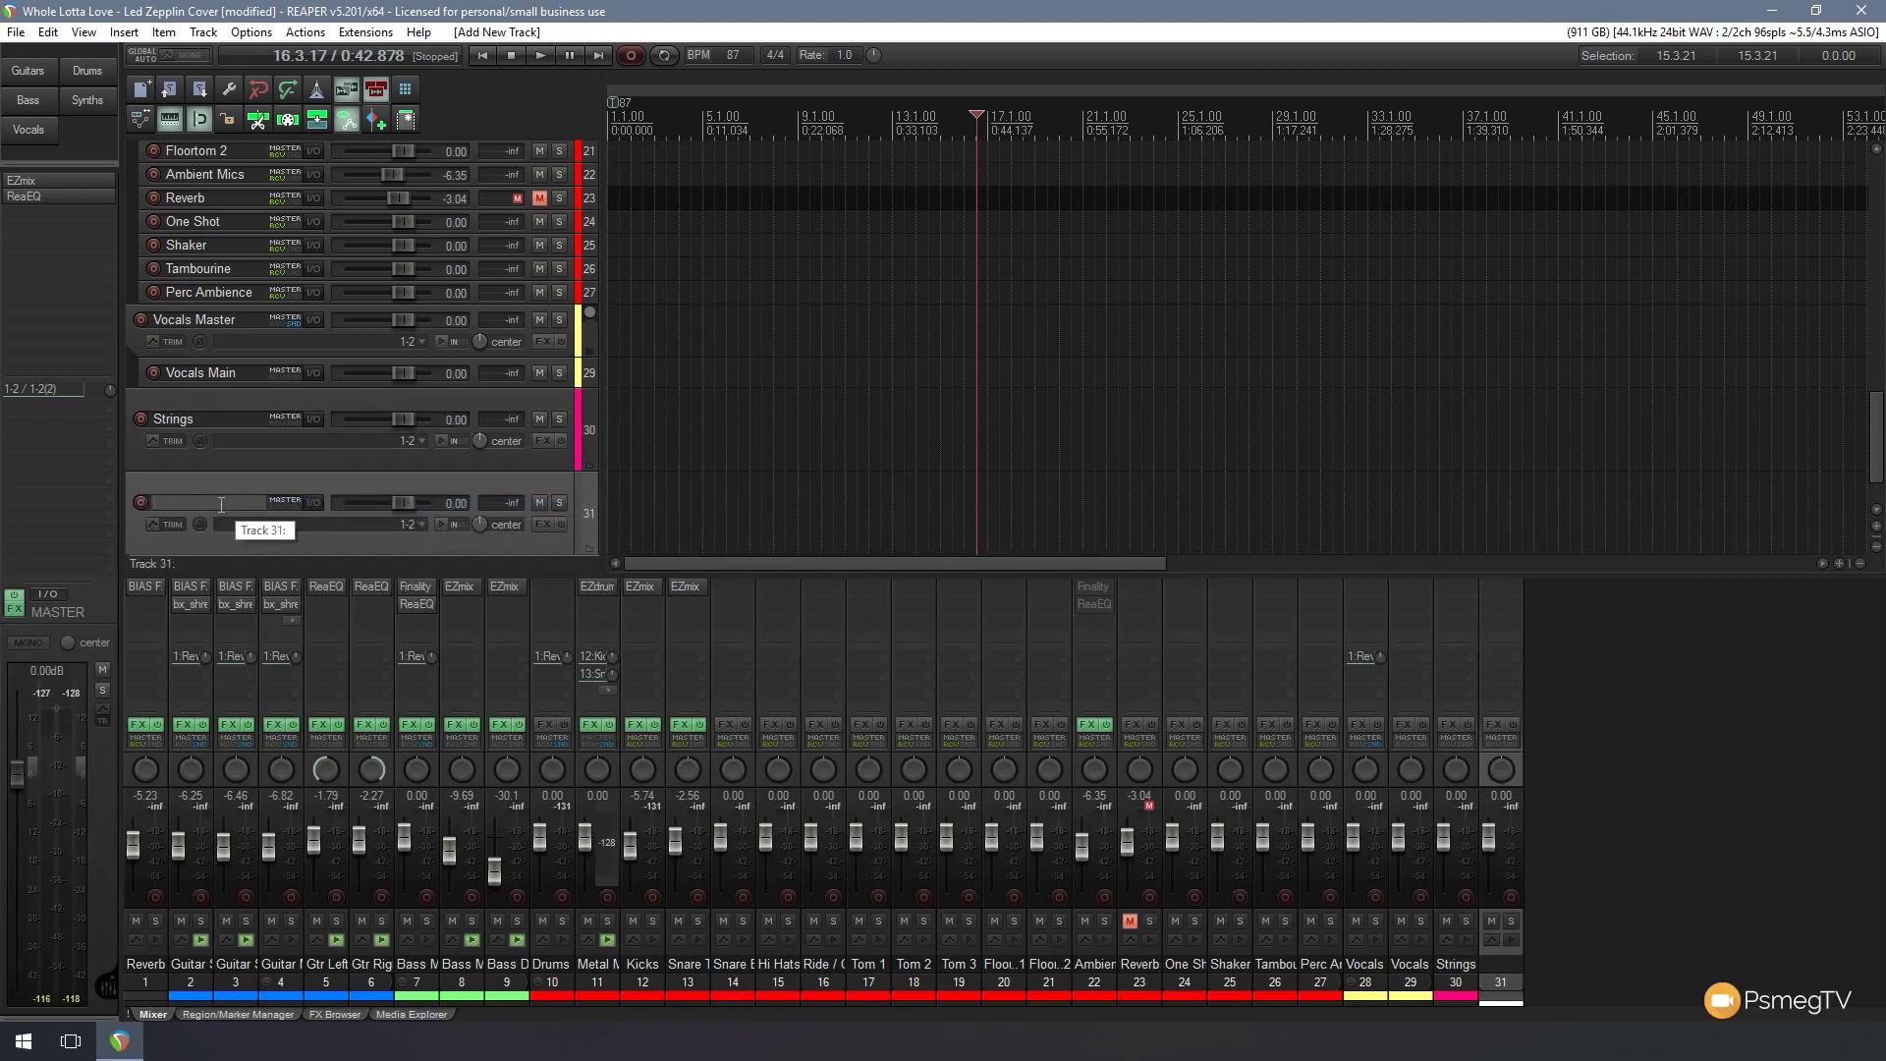
{"action": "type", "text": "String sec"}
{"action": "type", "text": "tions"}
{"action": "left_click", "coordinate": [181, 503]}
{"action": "type", "text": "s"}
{"action": "left_click", "coordinate": [247, 504]}
{"action": "key", "text": "Return"}
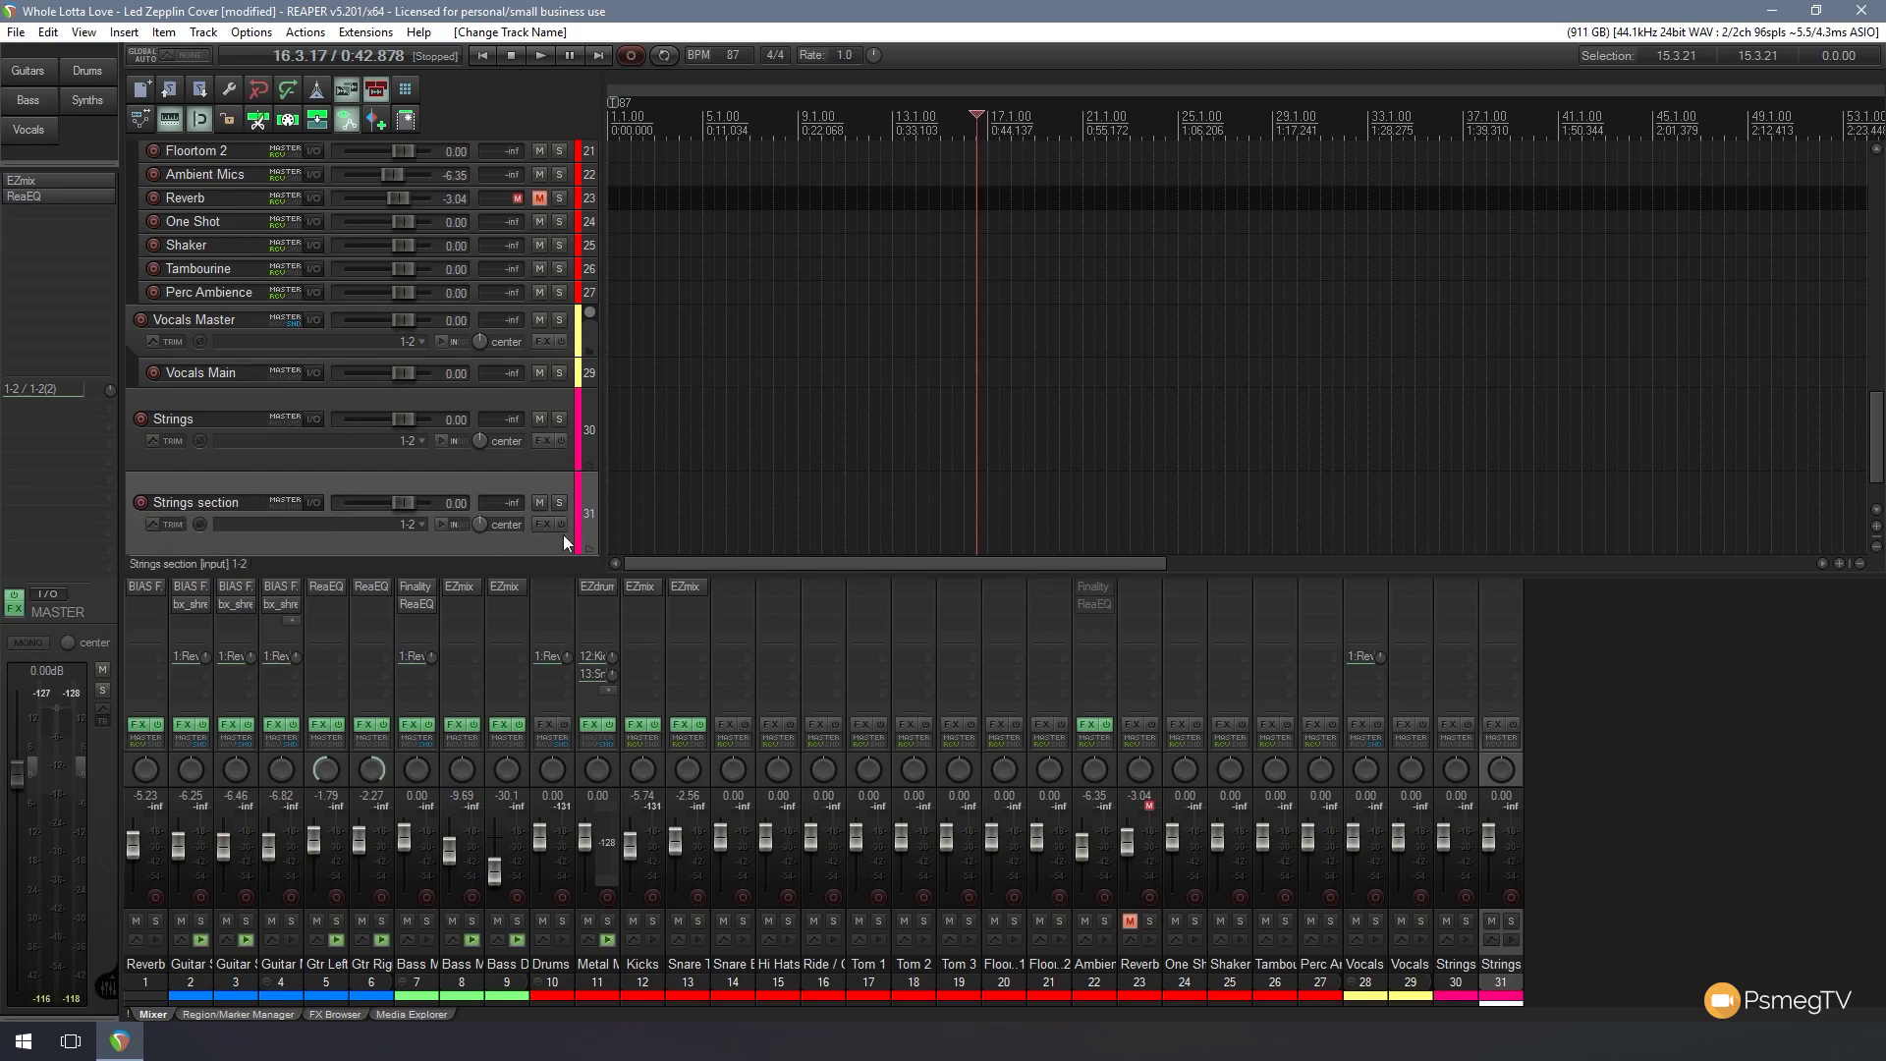
{"action": "scroll", "coordinate": [546, 537], "scroll_direction": "down", "scroll_amount": 2}
- Insert track 32, dismiss the no-time-selection error, and name it 'String'
{"action": "left_click", "coordinate": [254, 501]}
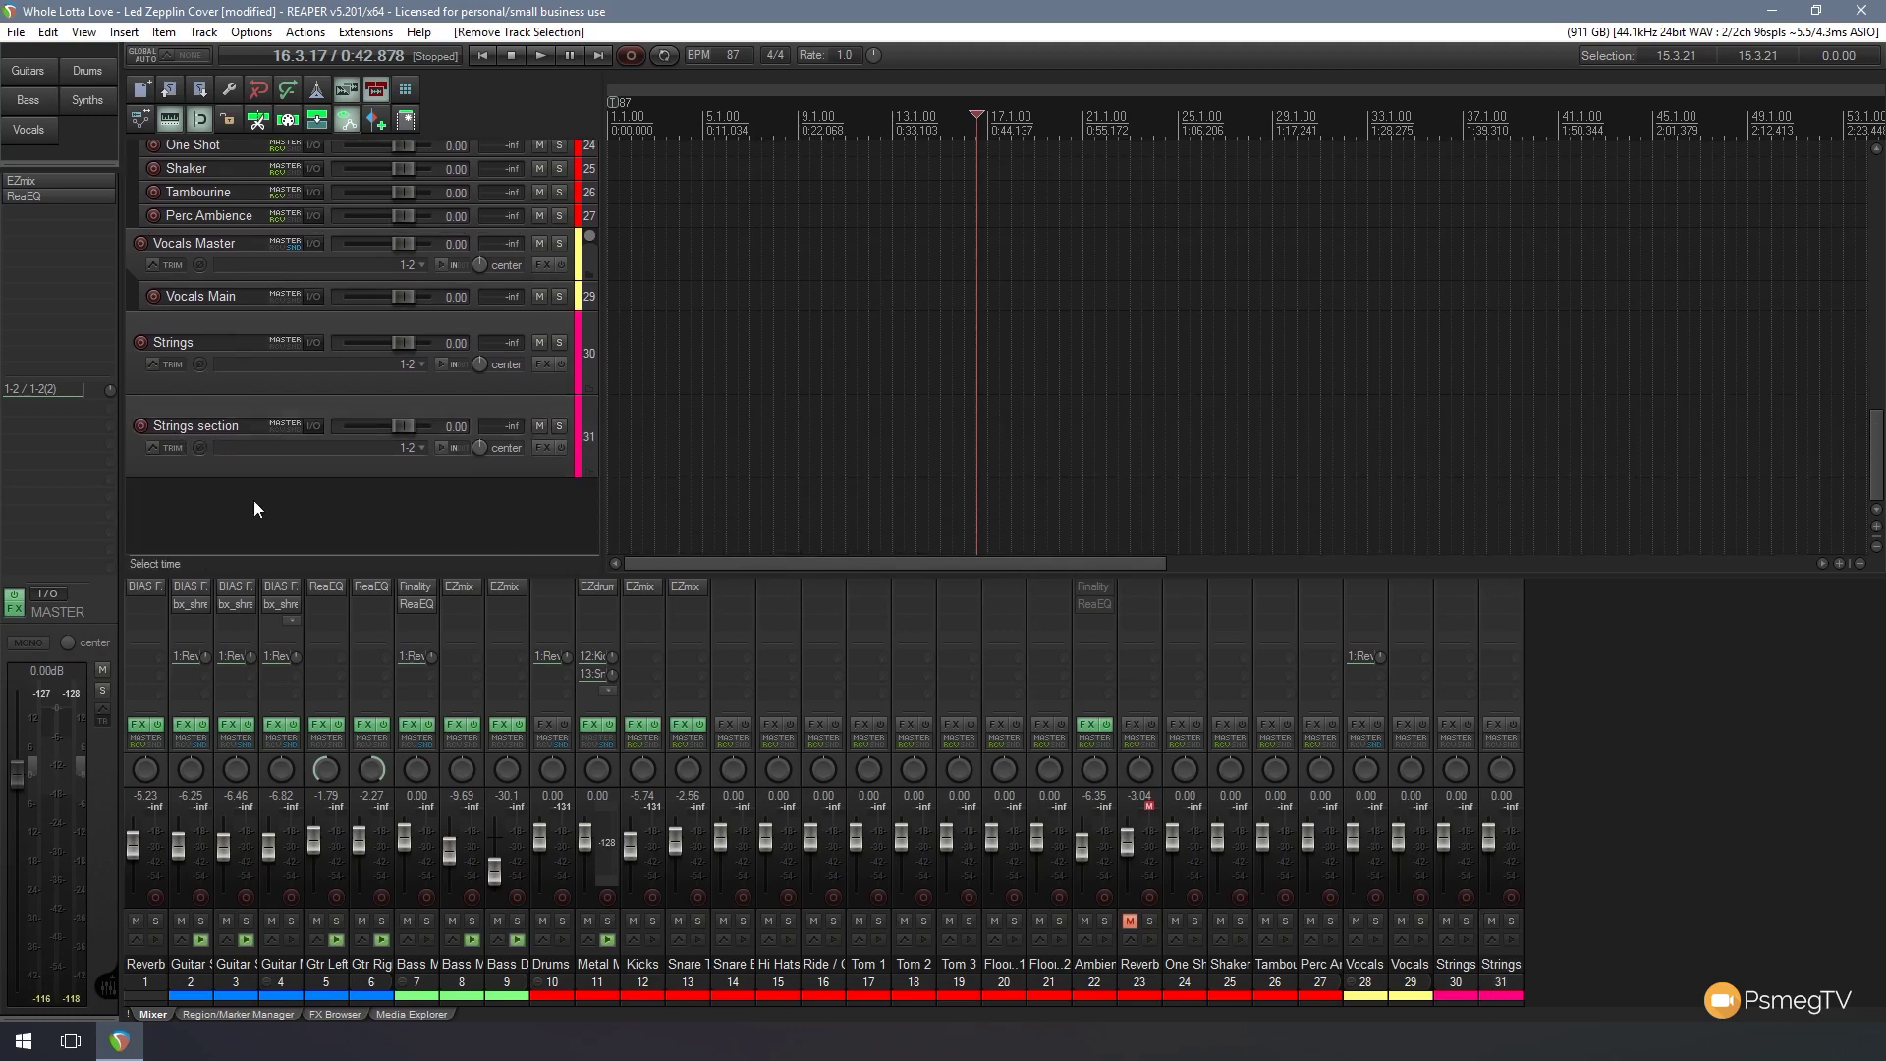
{"action": "double_click", "coordinate": [253, 502]}
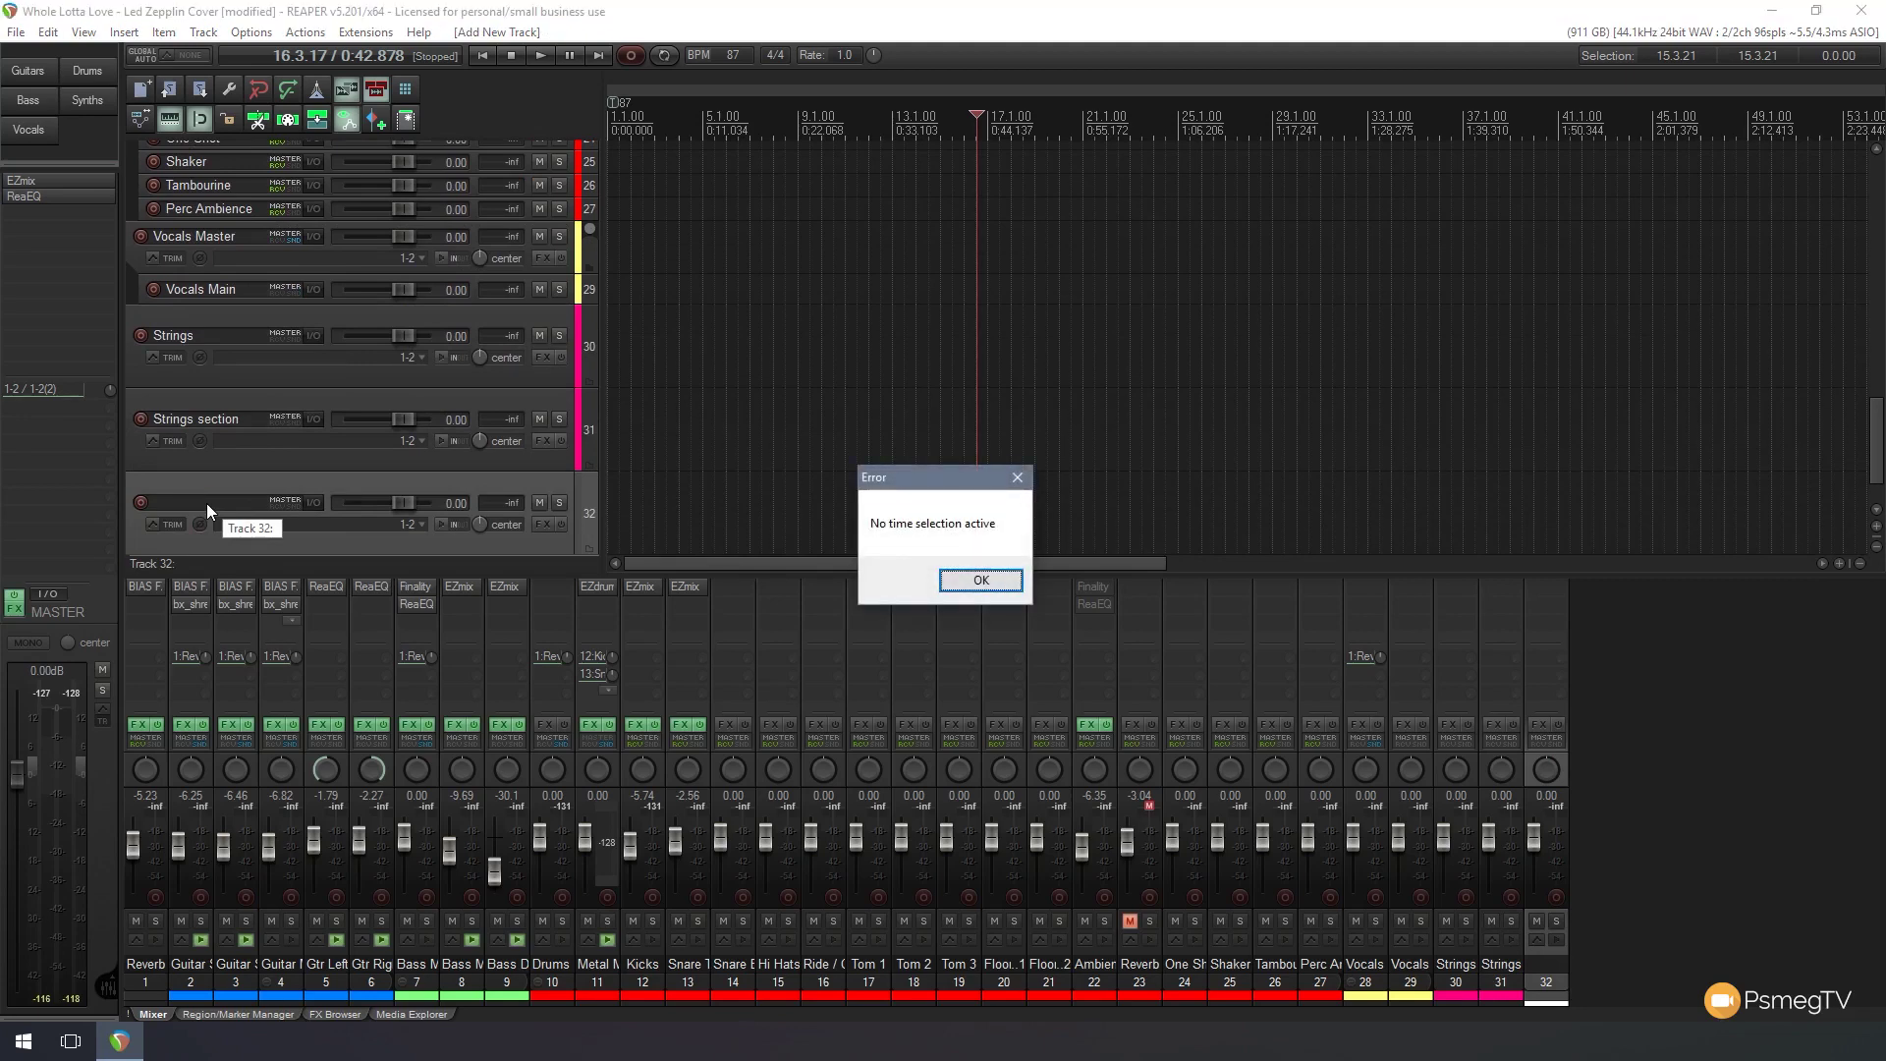
{"action": "left_click", "coordinate": [978, 577]}
{"action": "left_click", "coordinate": [206, 501]}
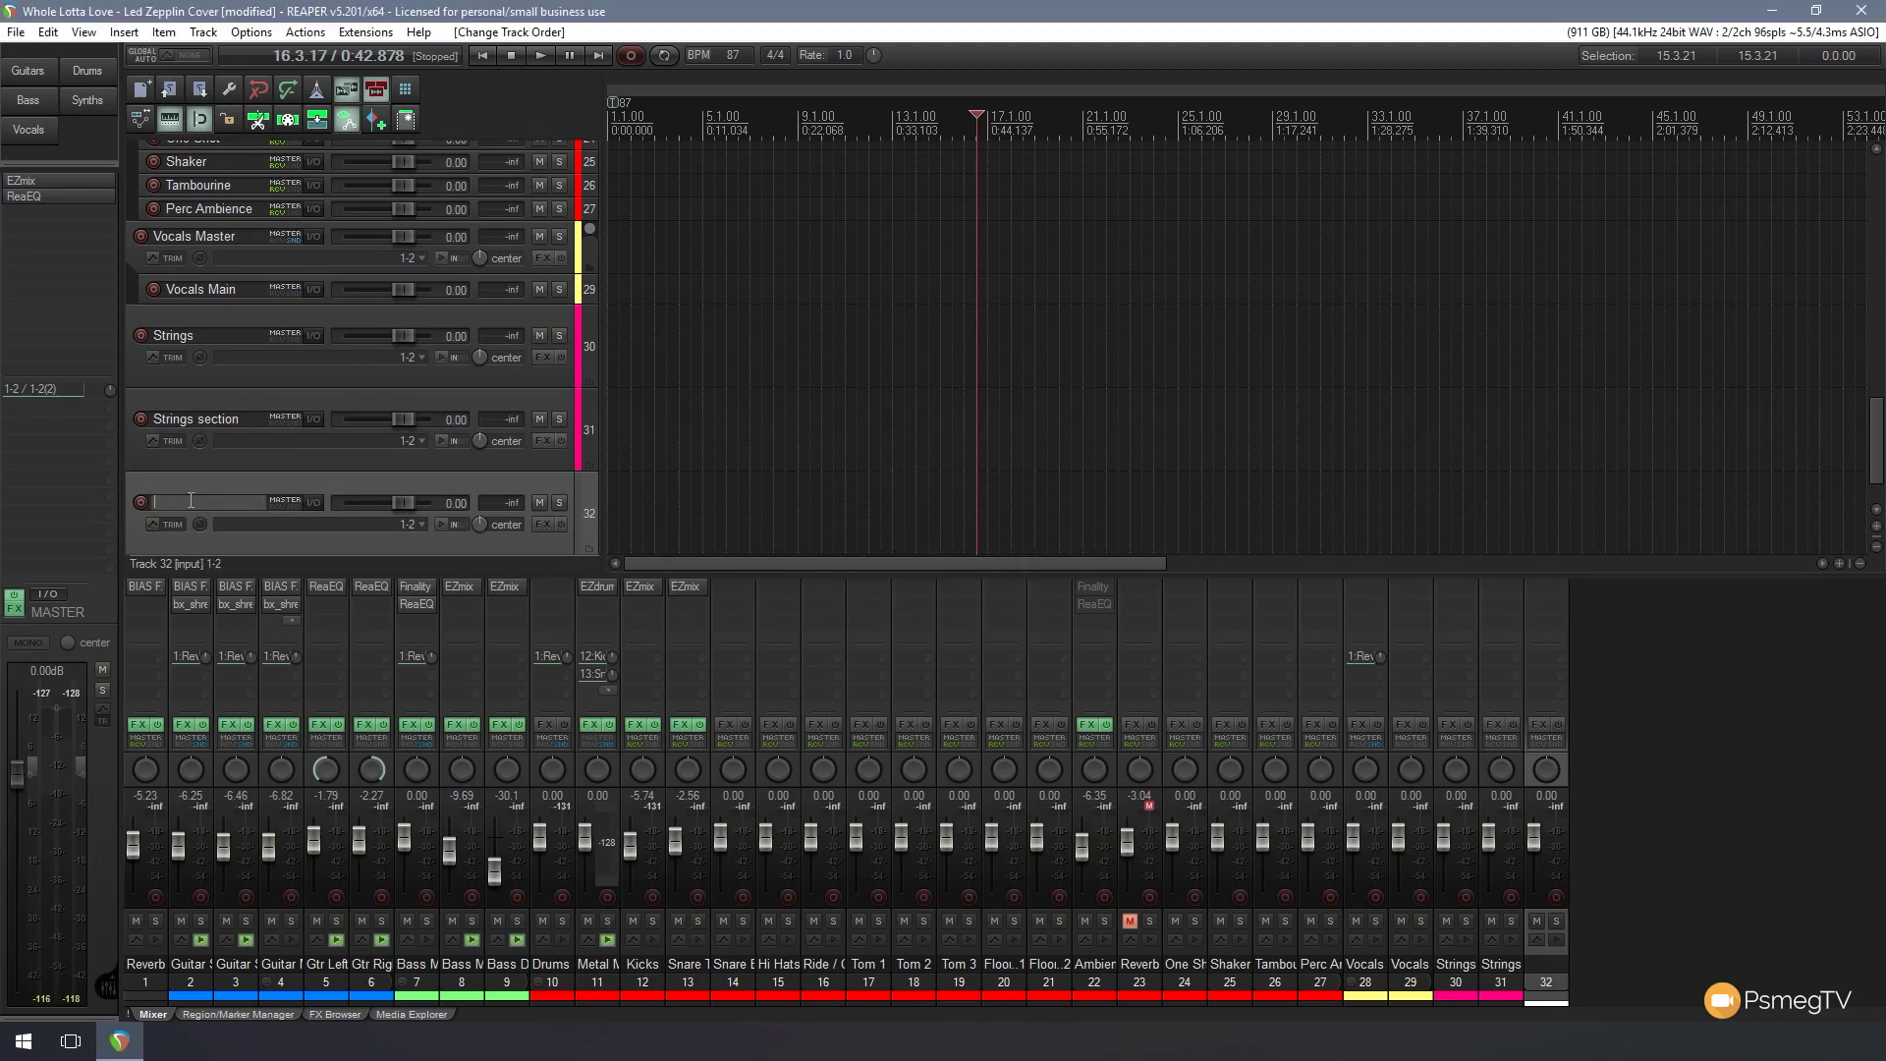
{"action": "type", "text": "String"}
{"action": "key", "text": "Return"}
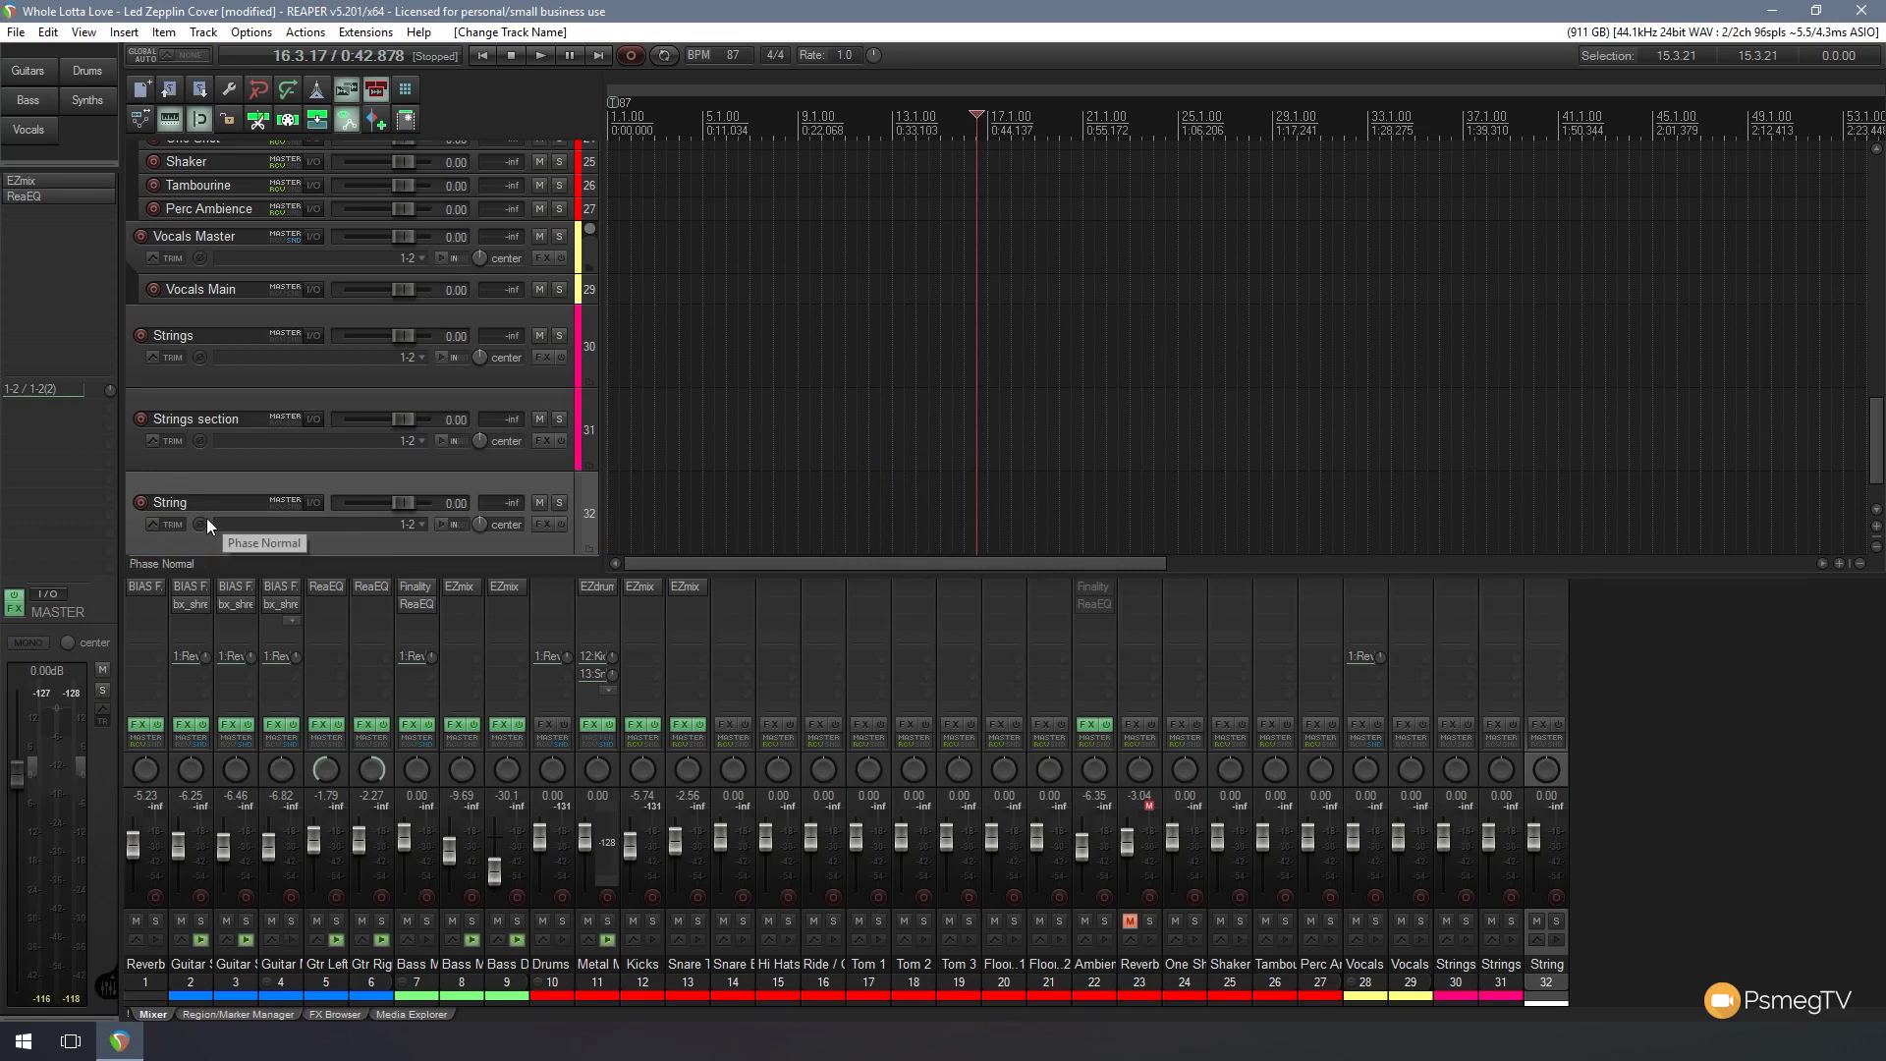
- Reopen the SWS auto-colour rules, change the Strings filter to 'String', and close the list
{"action": "left_click", "coordinate": [370, 33]}
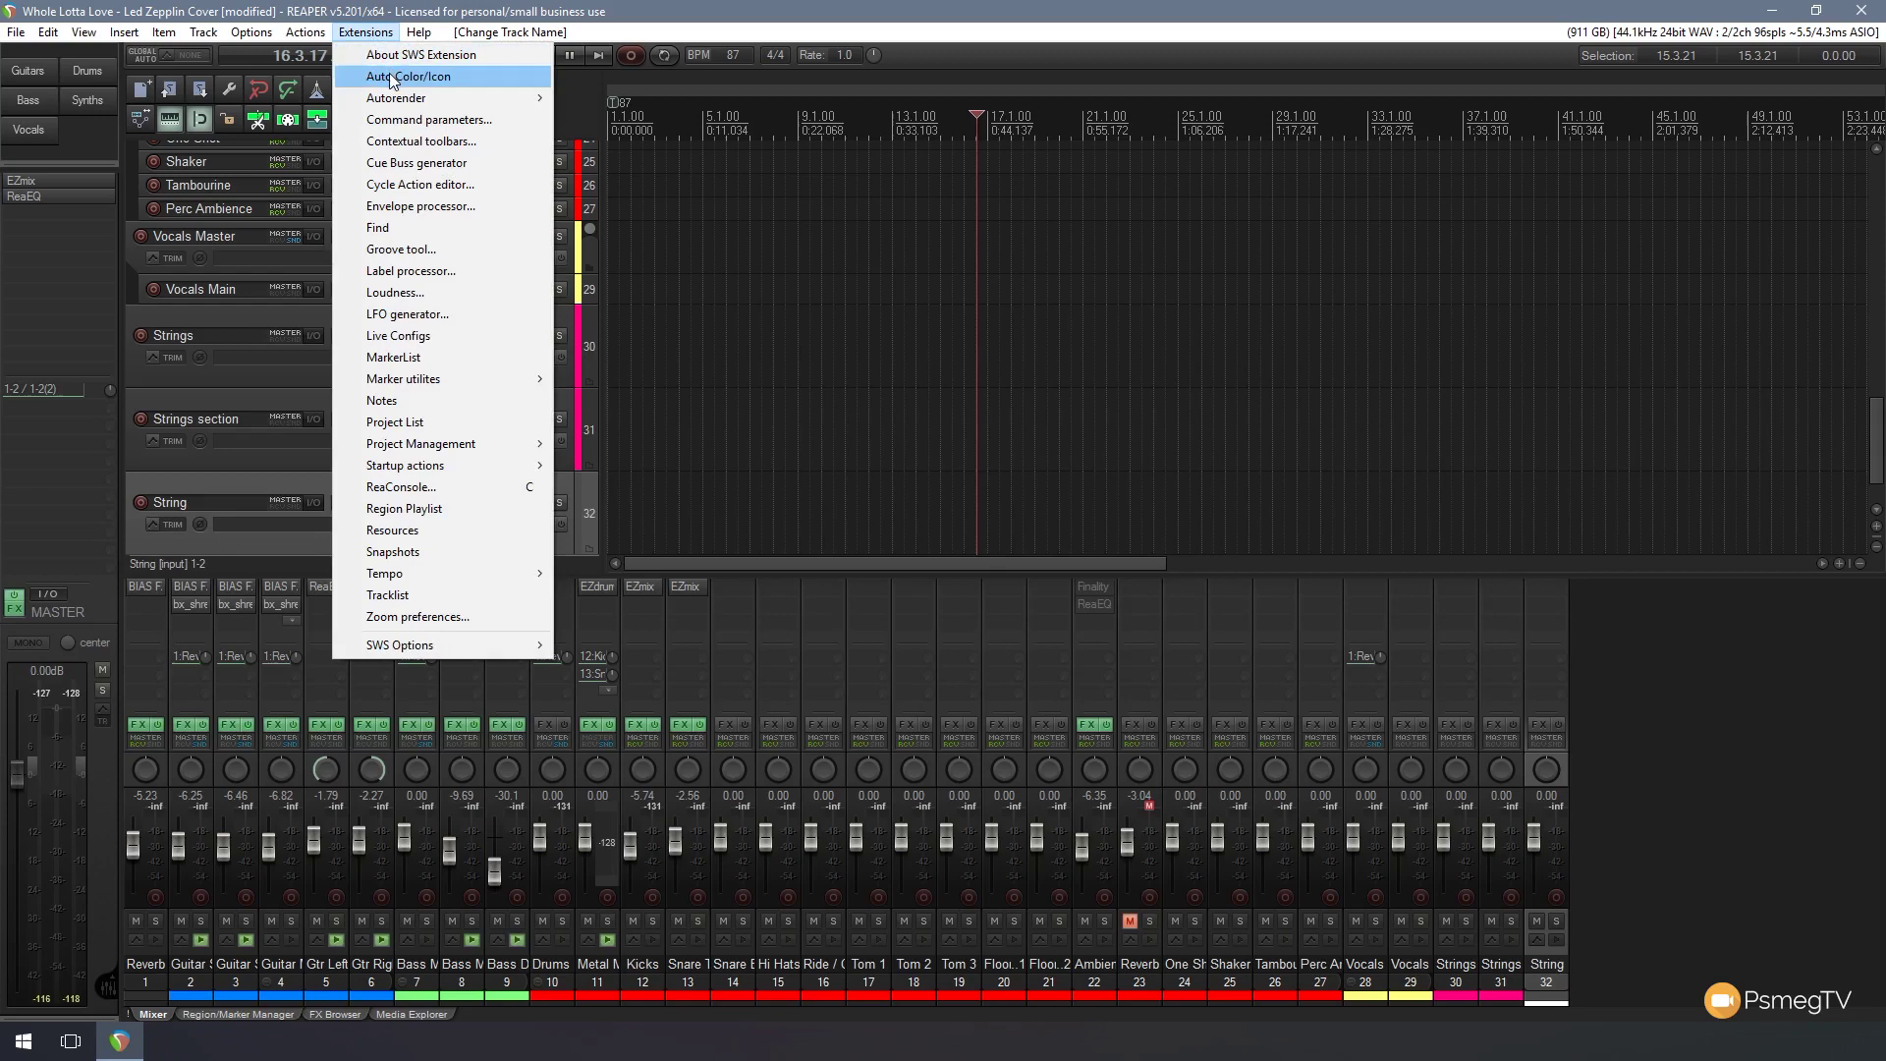
{"action": "left_click", "coordinate": [387, 75]}
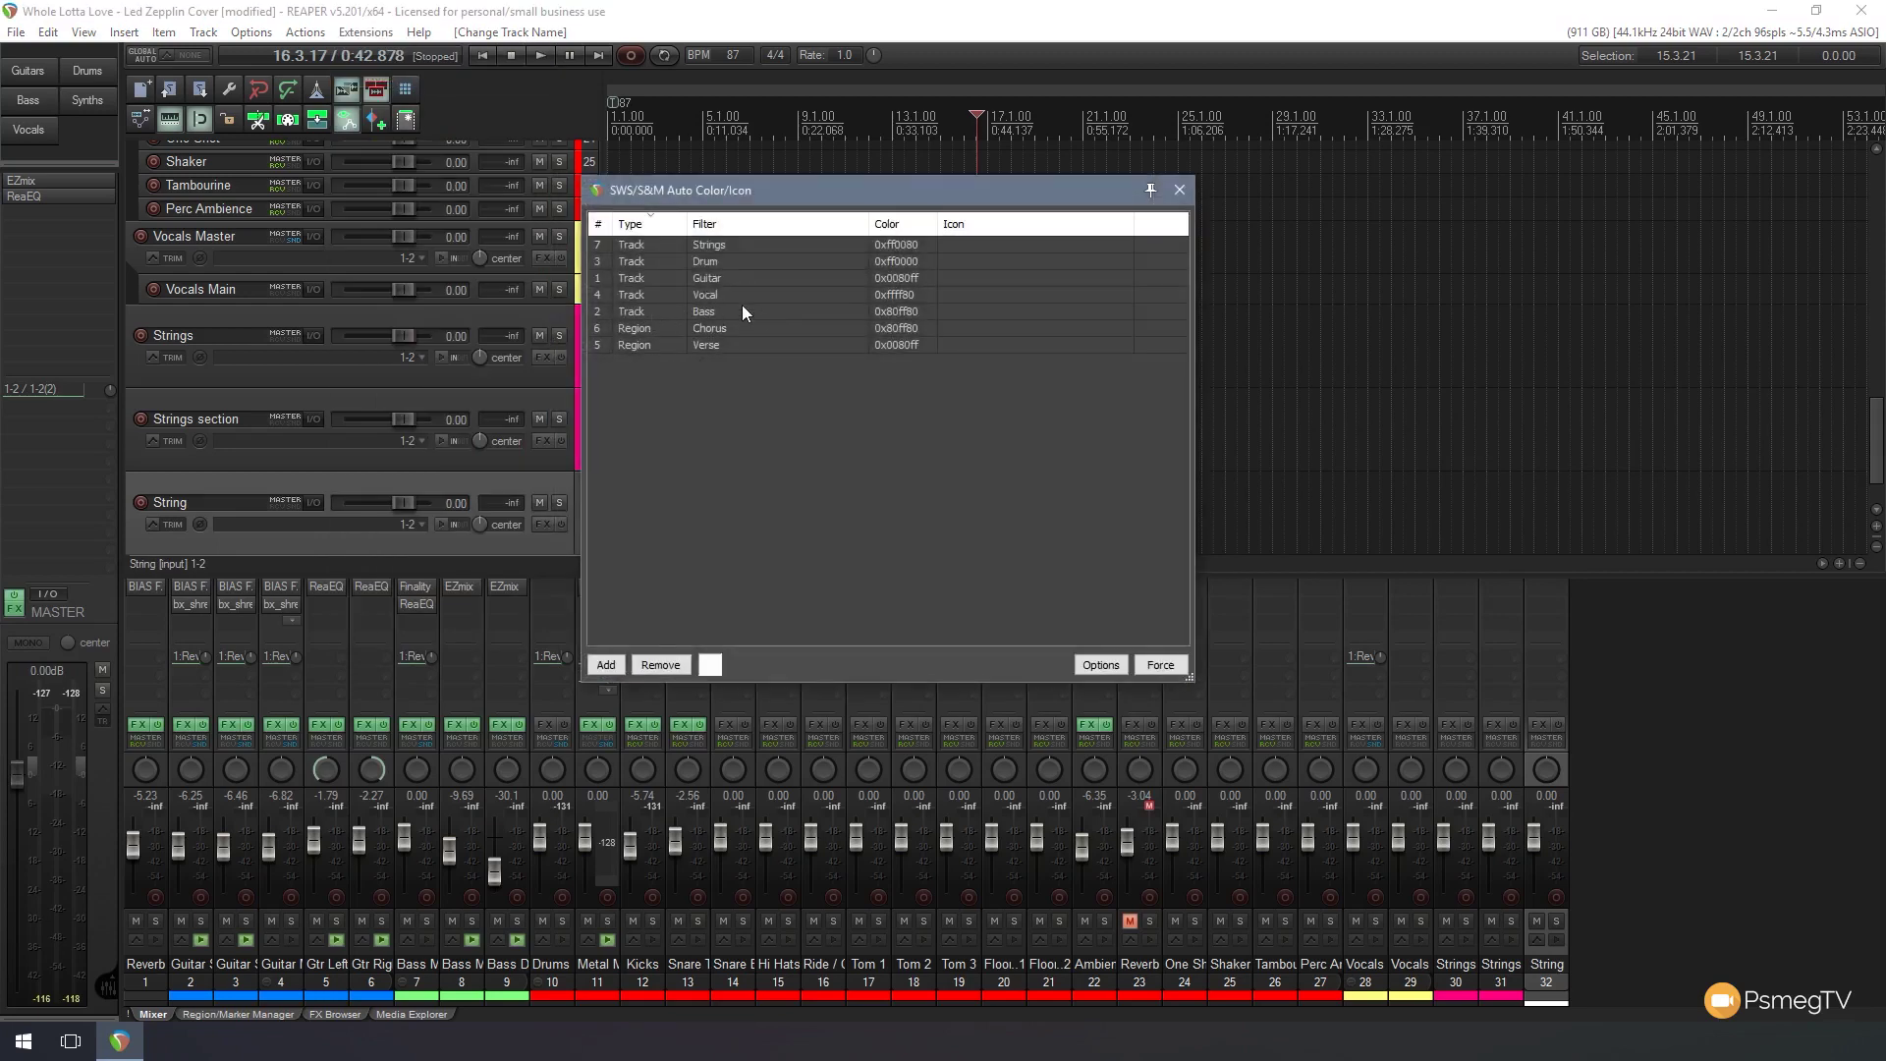
{"action": "left_click", "coordinate": [732, 250]}
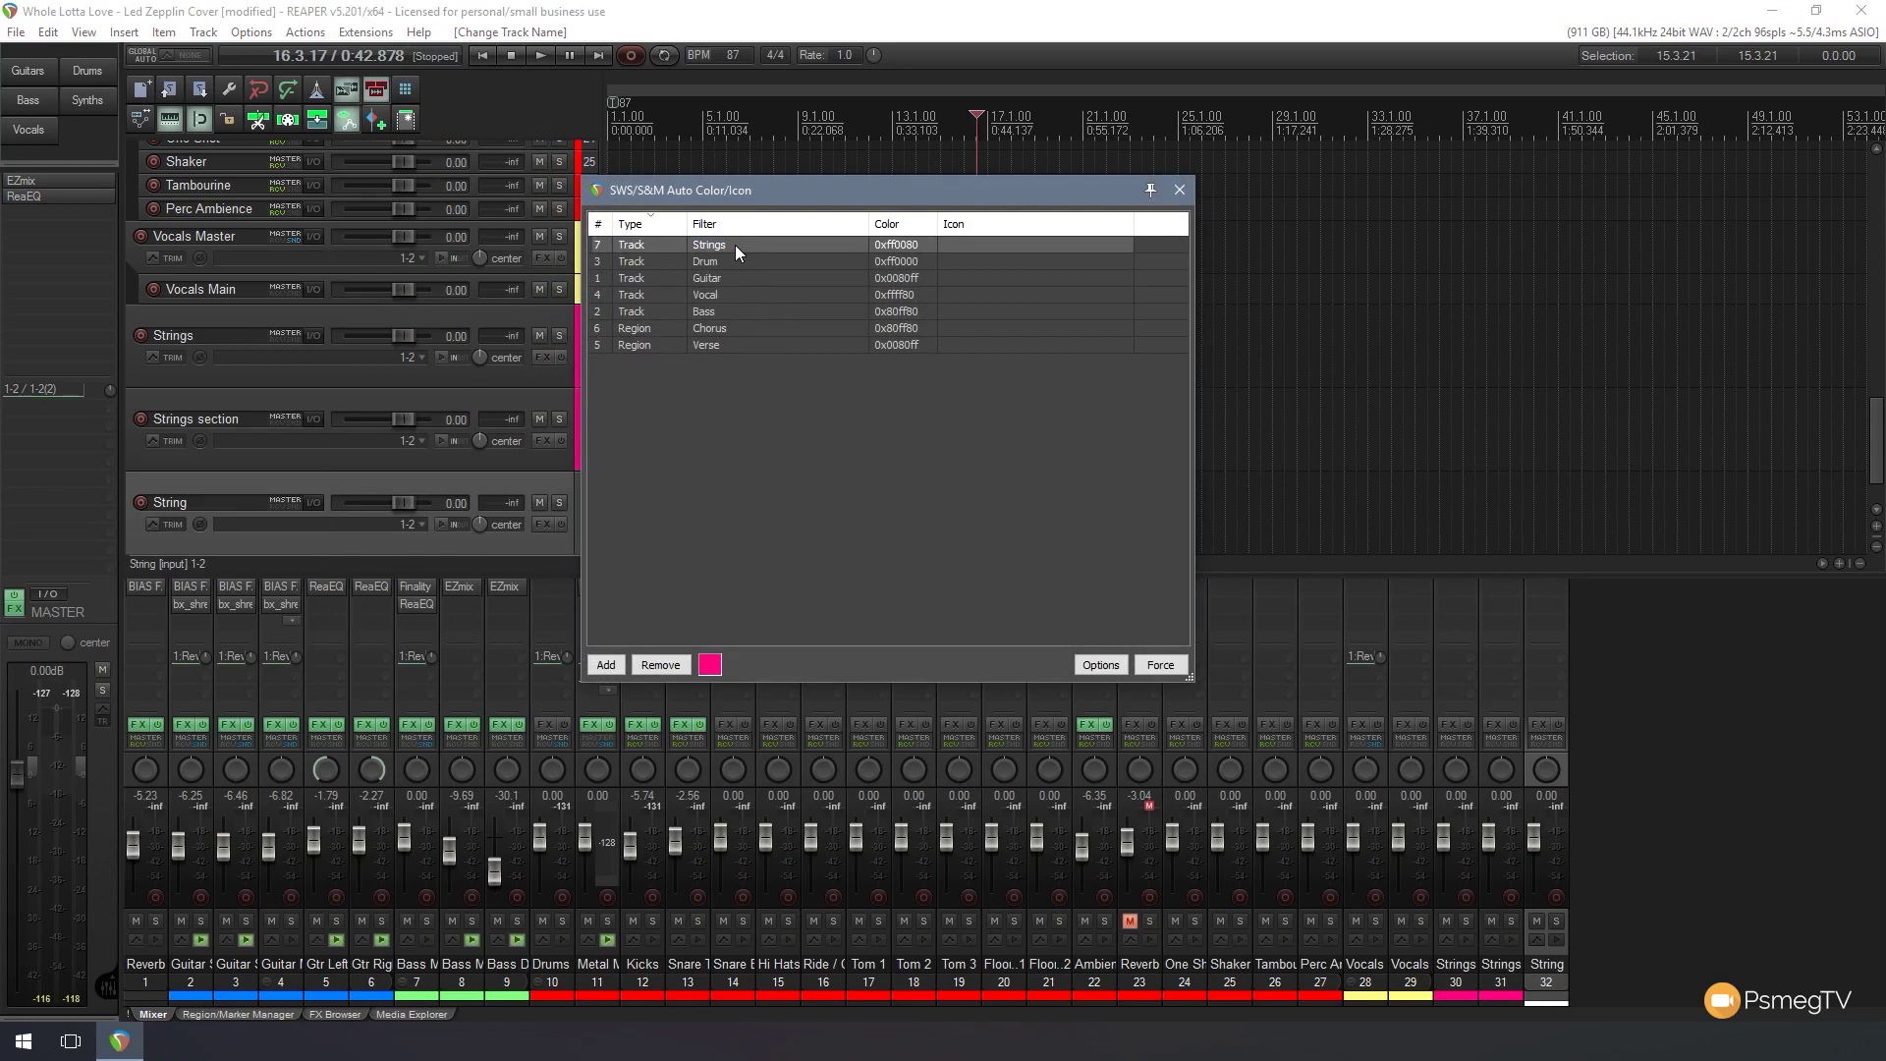
{"action": "left_click", "coordinate": [726, 246]}
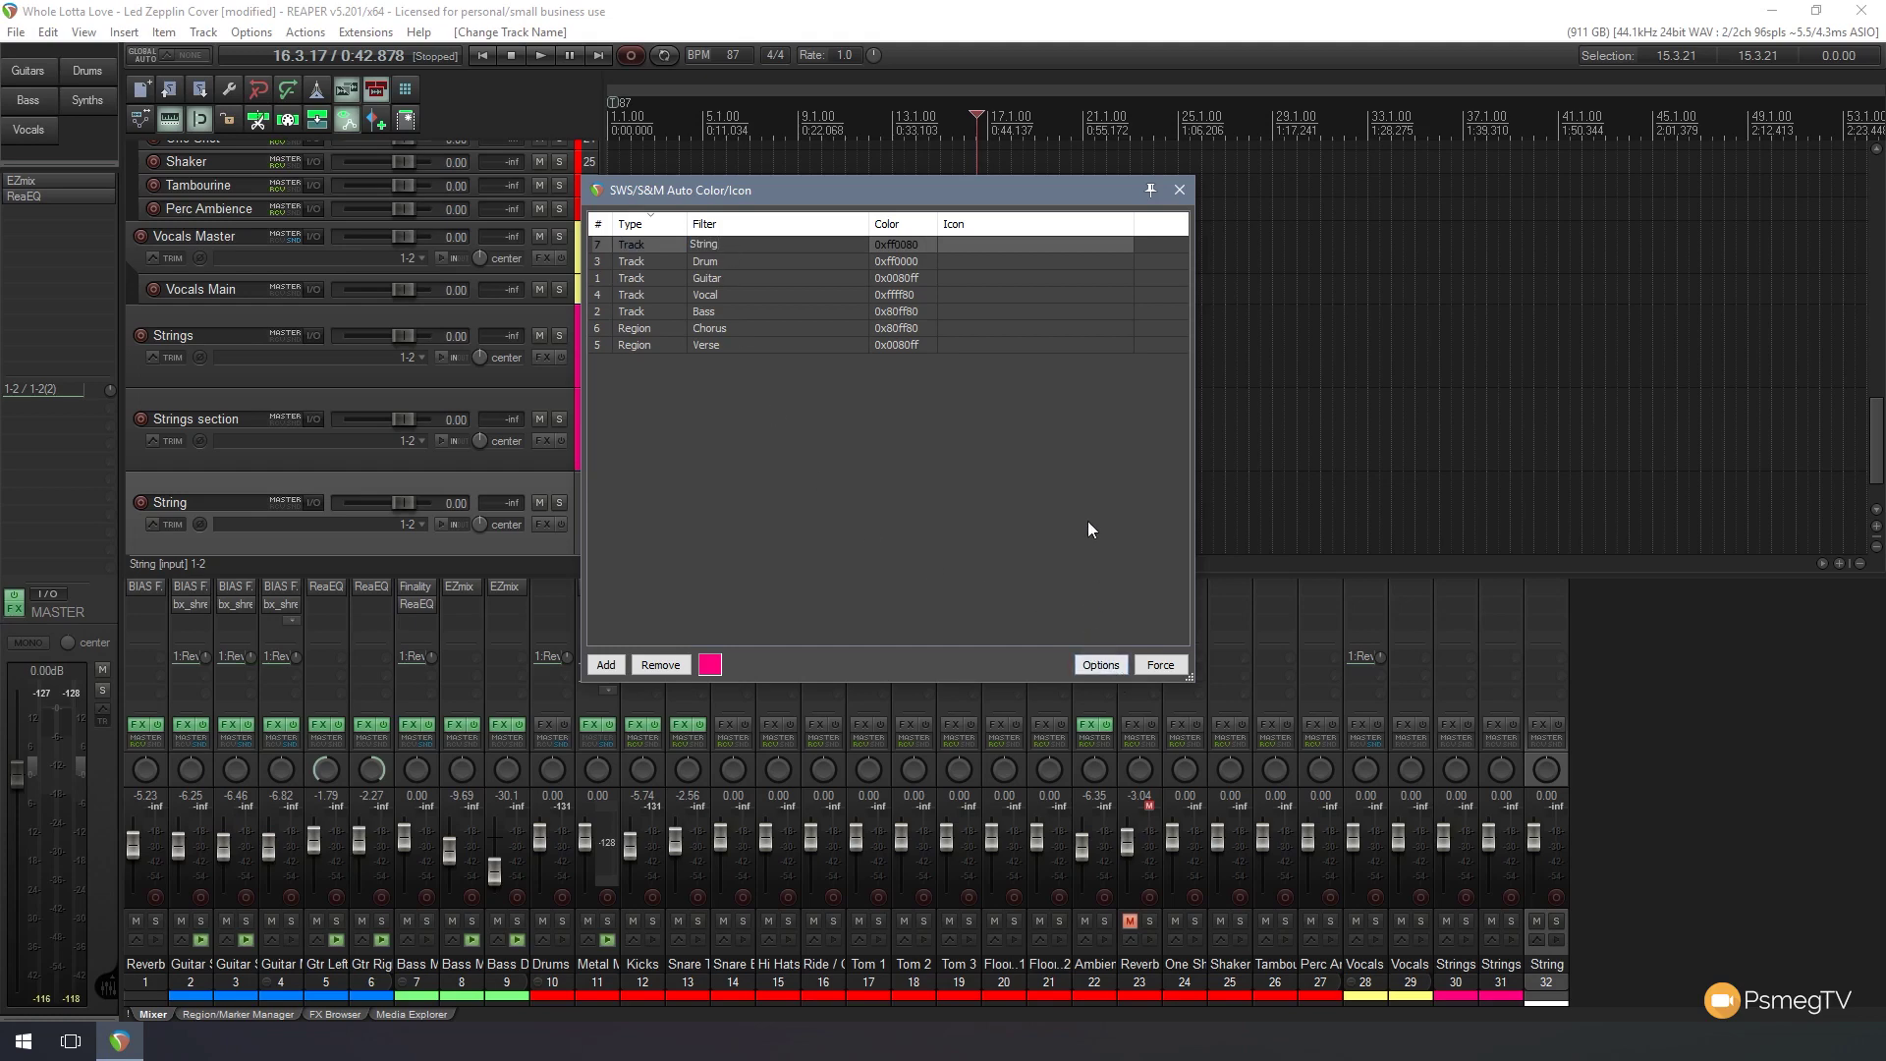
{"action": "left_click", "coordinate": [1144, 369]}
{"action": "left_click", "coordinate": [1181, 191]}
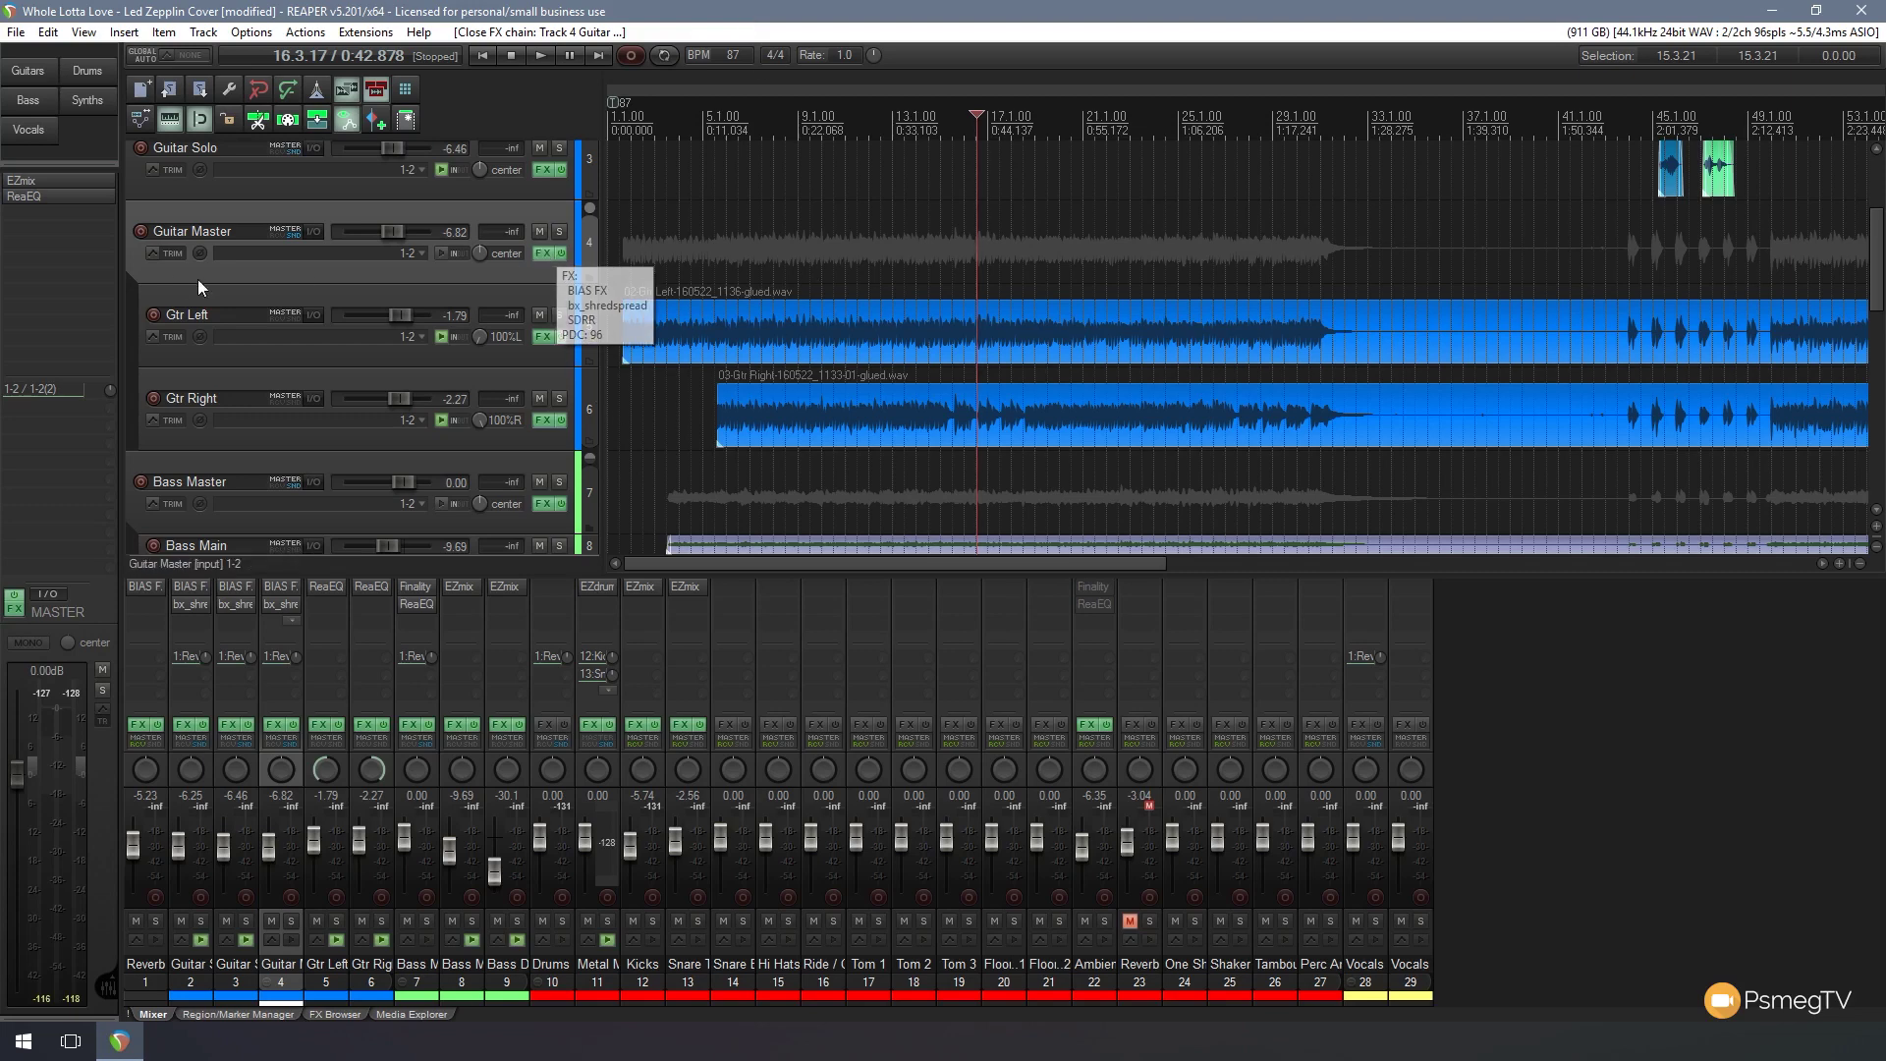
- Open Guitar Master's FX chain (BIAS FX, bx_shredspread, SDRR) and its FX menu
{"action": "left_click", "coordinate": [539, 254]}
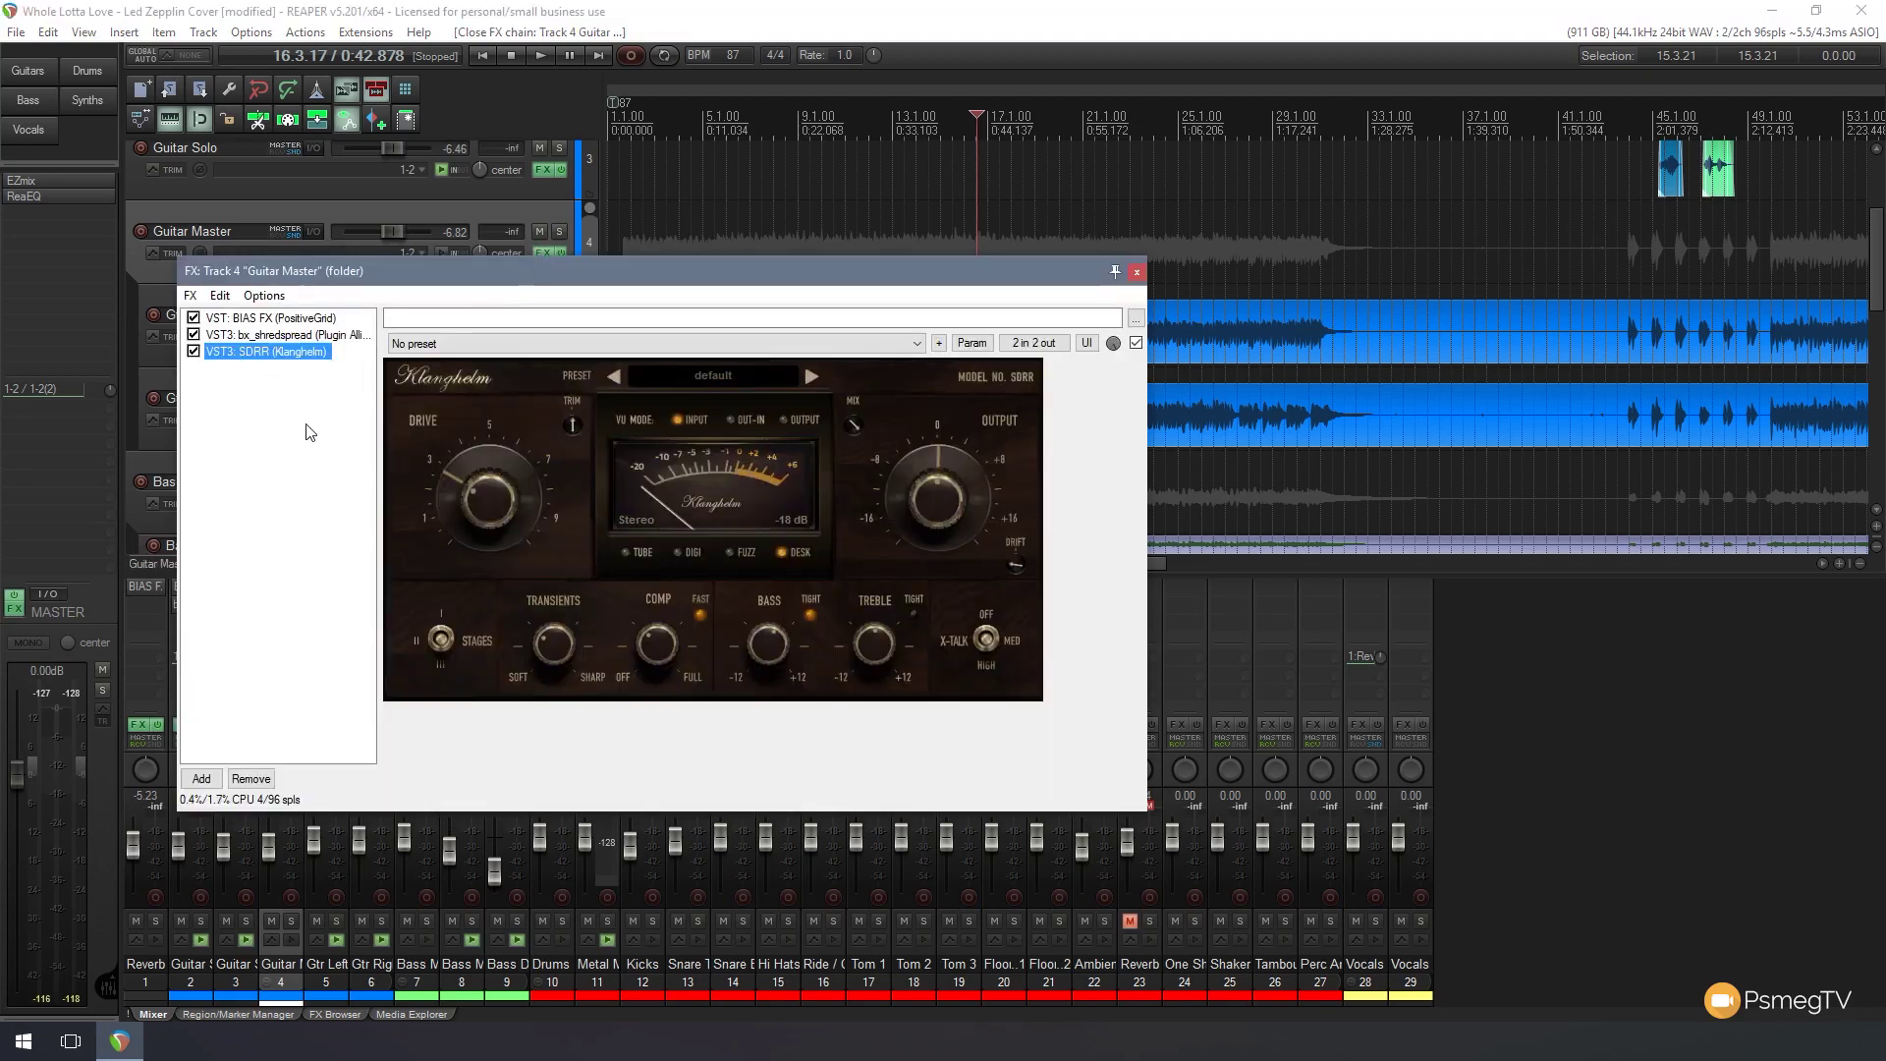
{"action": "left_click", "coordinate": [191, 298]}
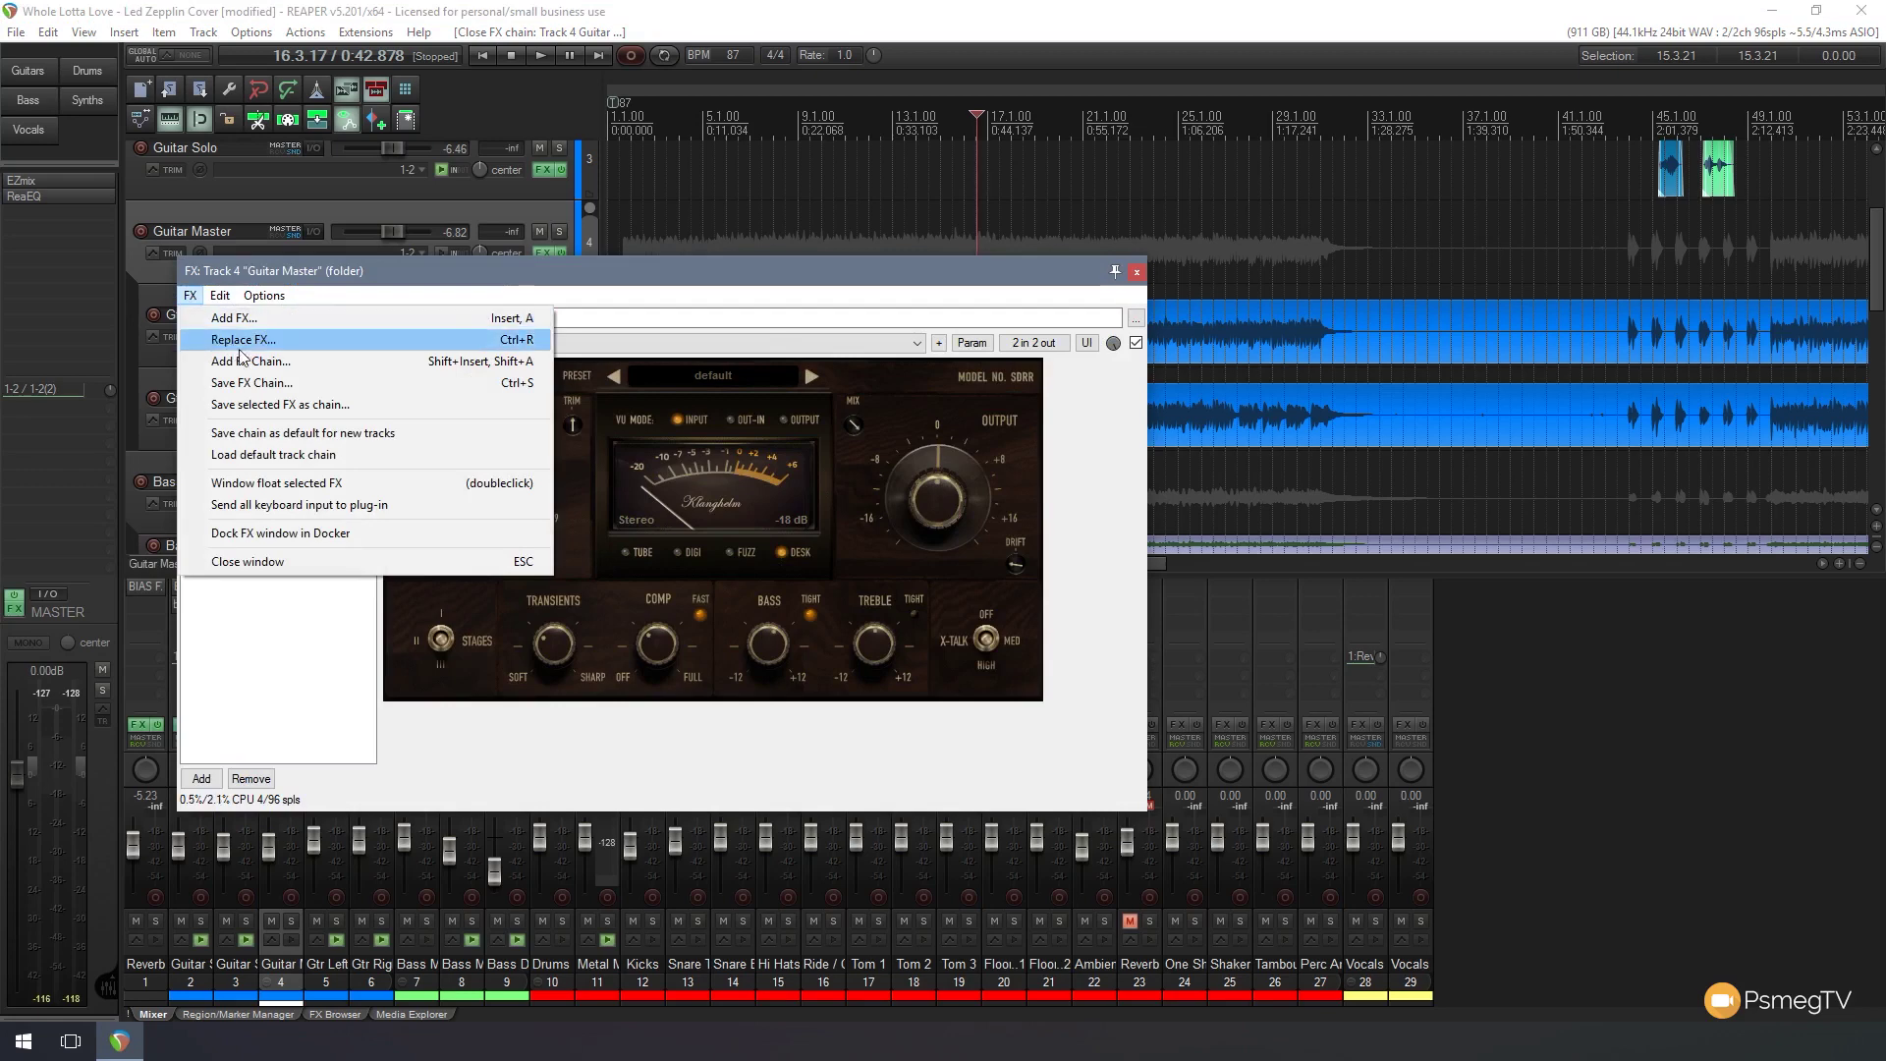
- Save Guitar Master's three-plugin chain as 'Guitar FX Master' and close its window
{"action": "left_click", "coordinate": [340, 386]}
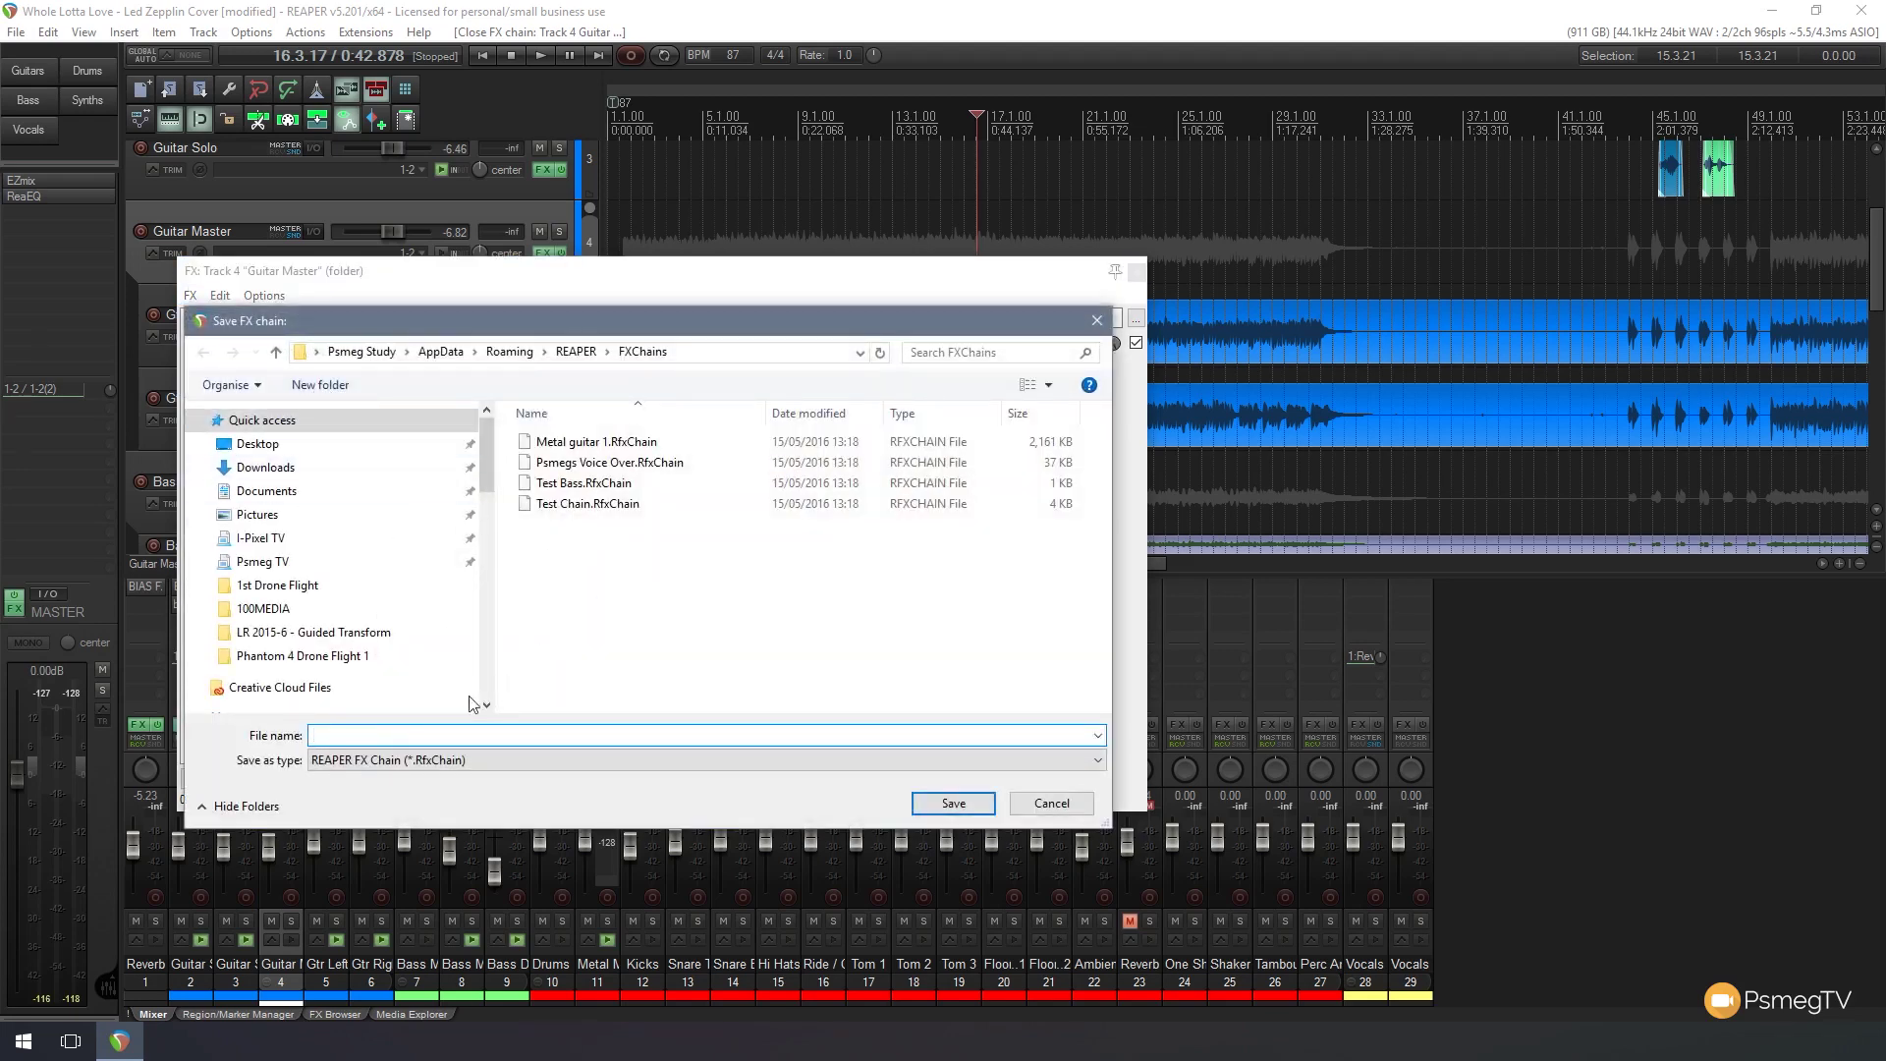
{"action": "type", "text": "Gu"}
{"action": "type", "text": "itar FX M"}
{"action": "type", "text": "aster"}
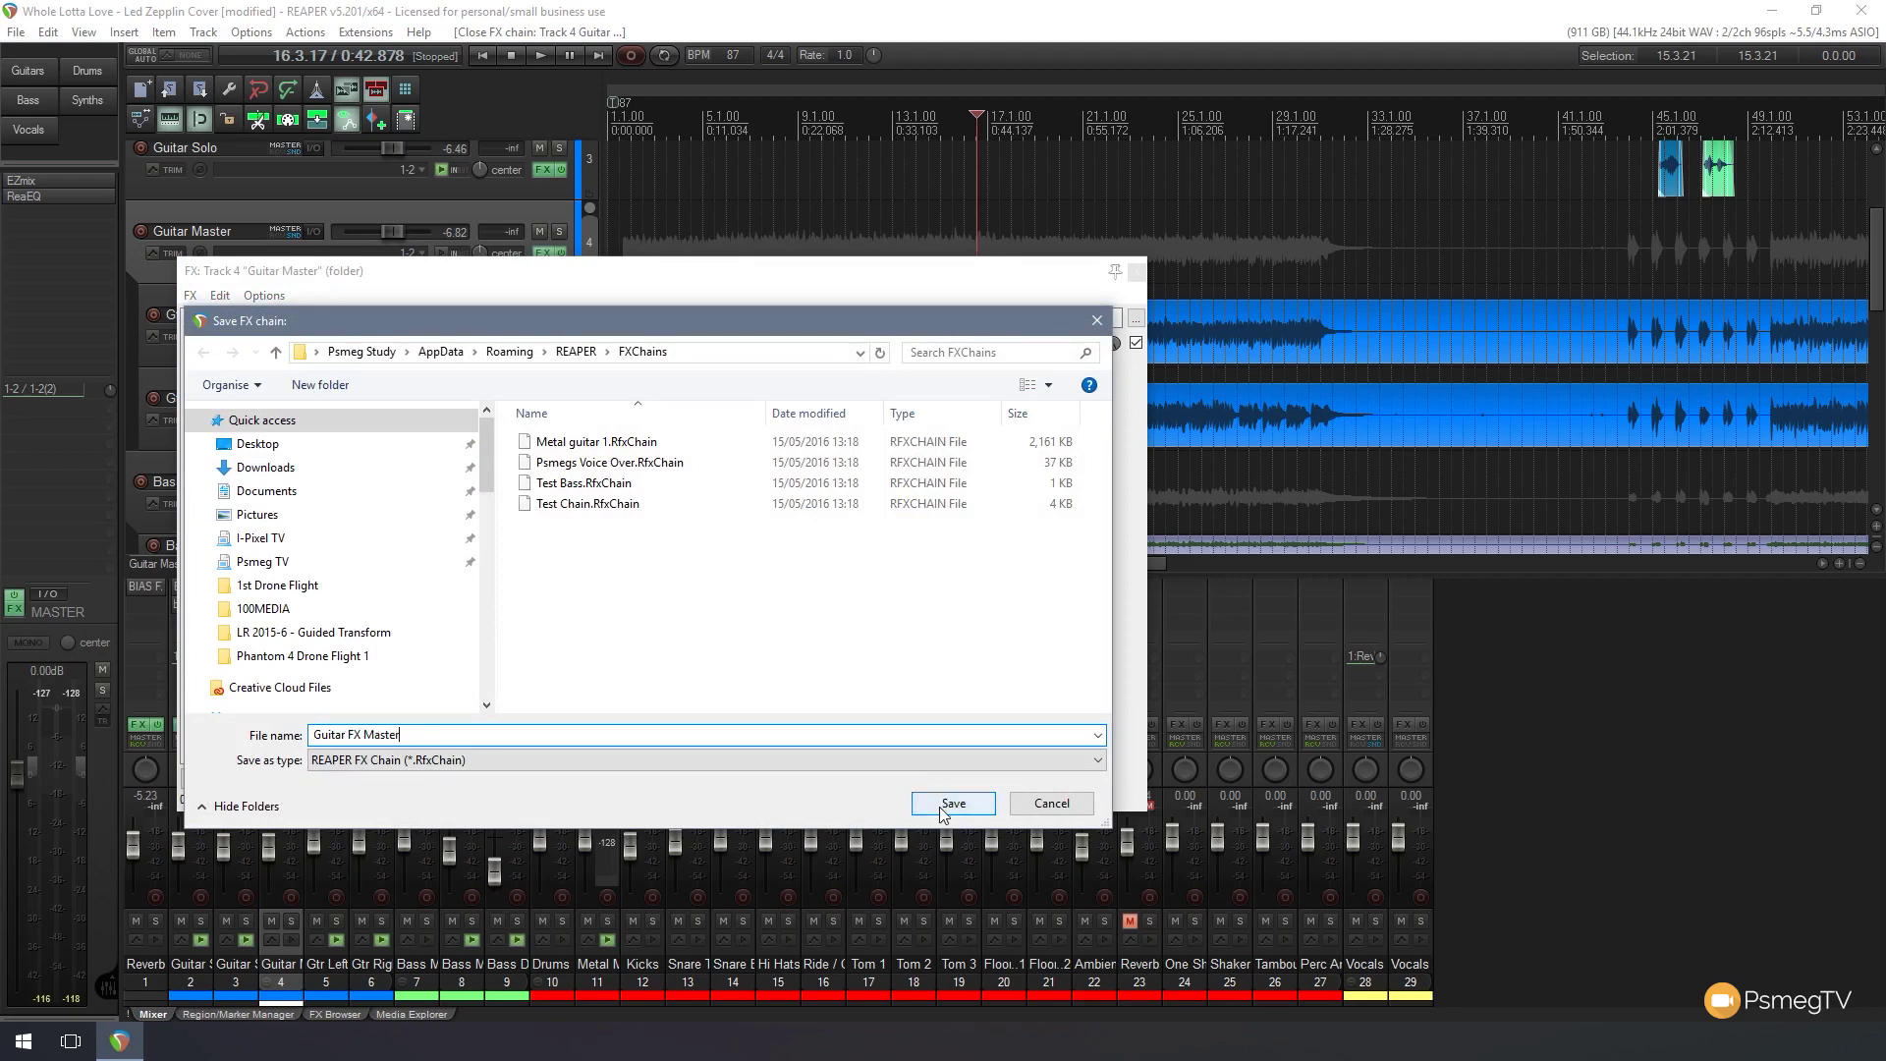
{"action": "left_click", "coordinate": [953, 804]}
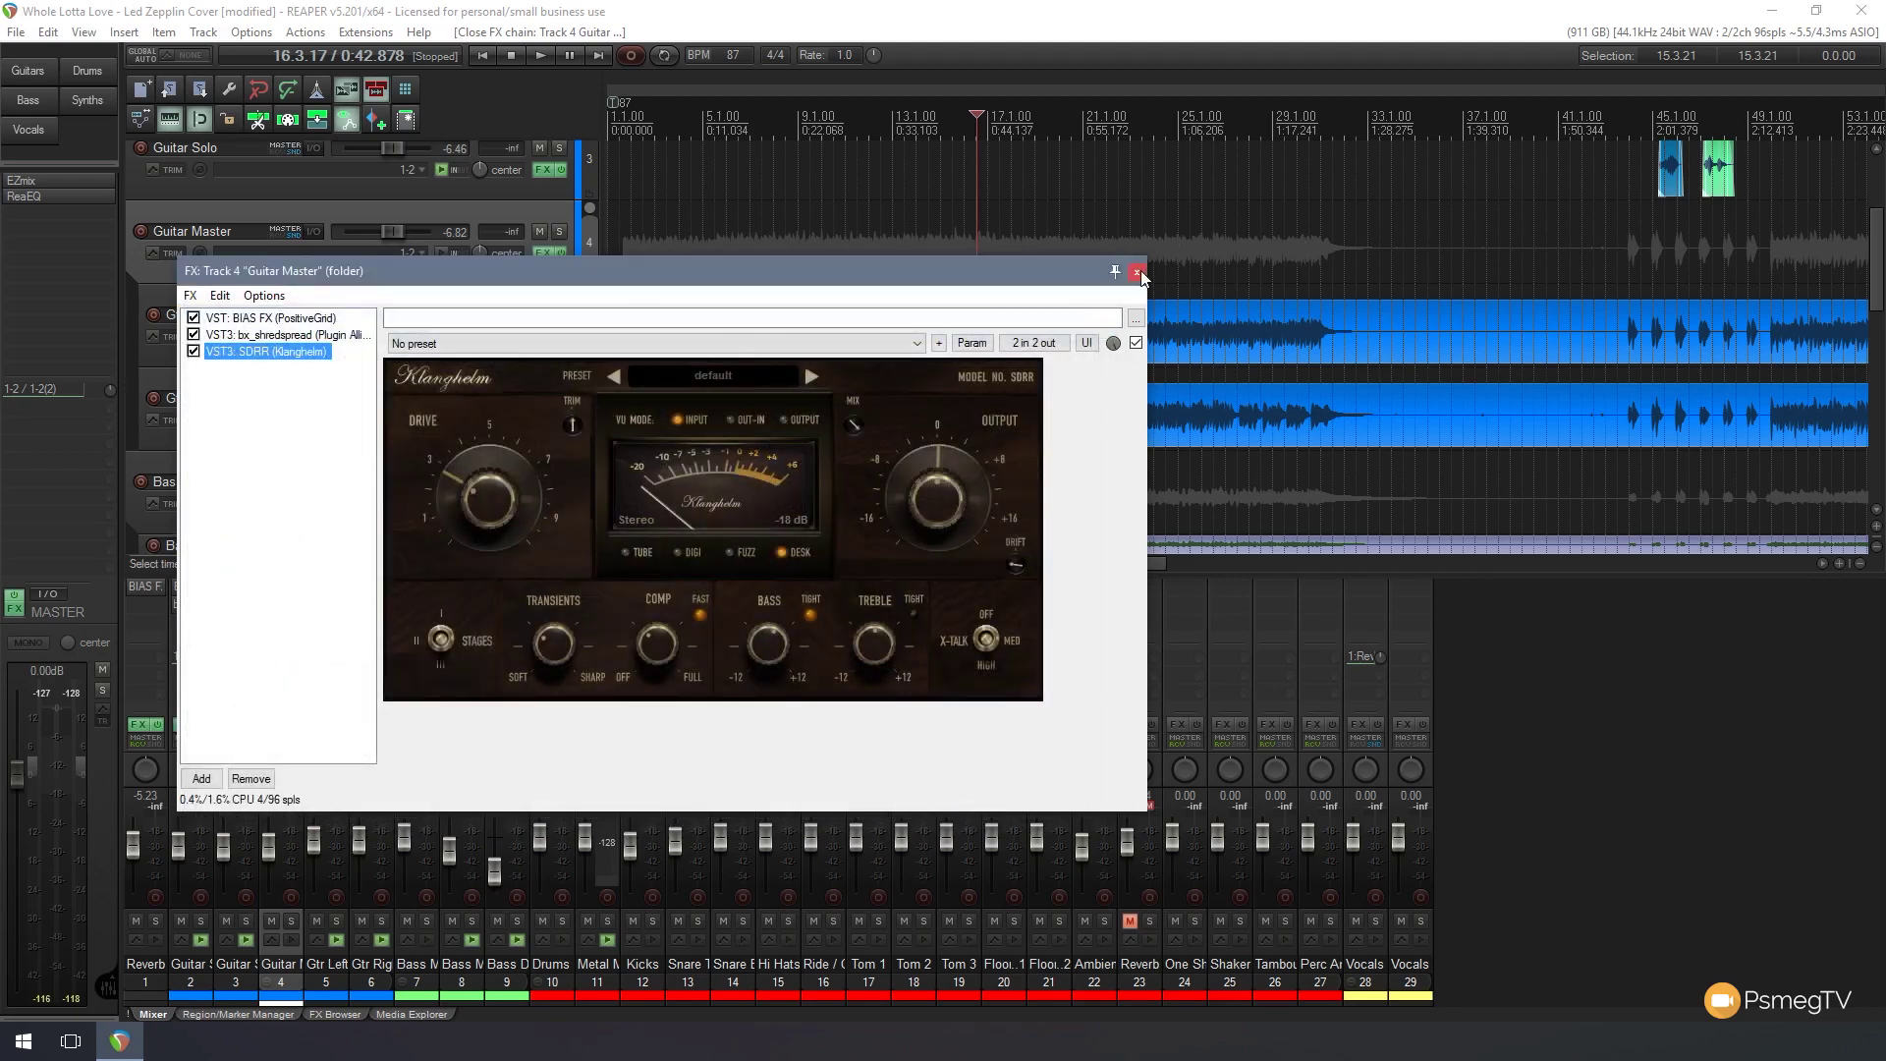
{"action": "left_click", "coordinate": [1136, 271]}
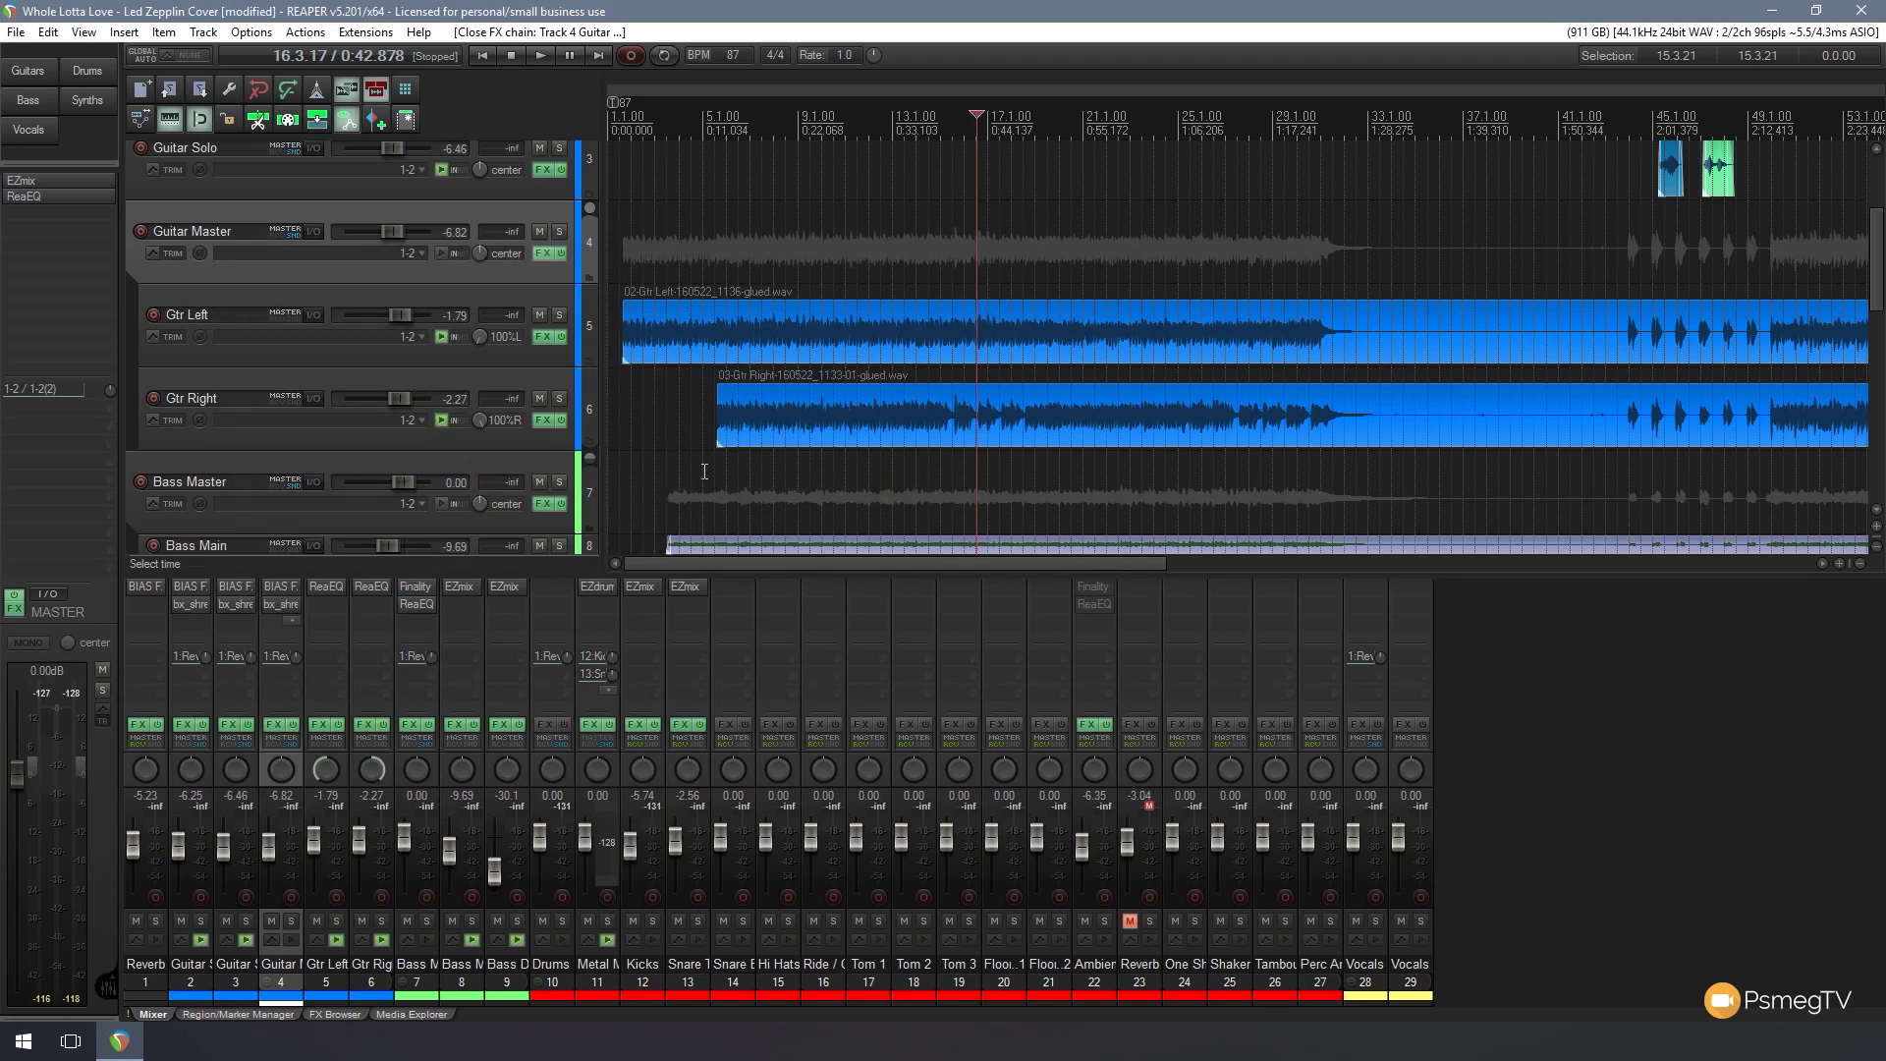
{"action": "left_click_drag", "start_coordinate": [1873, 283], "coordinate": [1872, 514]}
- Insert track 30 at the bottom and load the saved Guitar FX Master chain onto it
{"action": "double_click", "coordinate": [185, 518]}
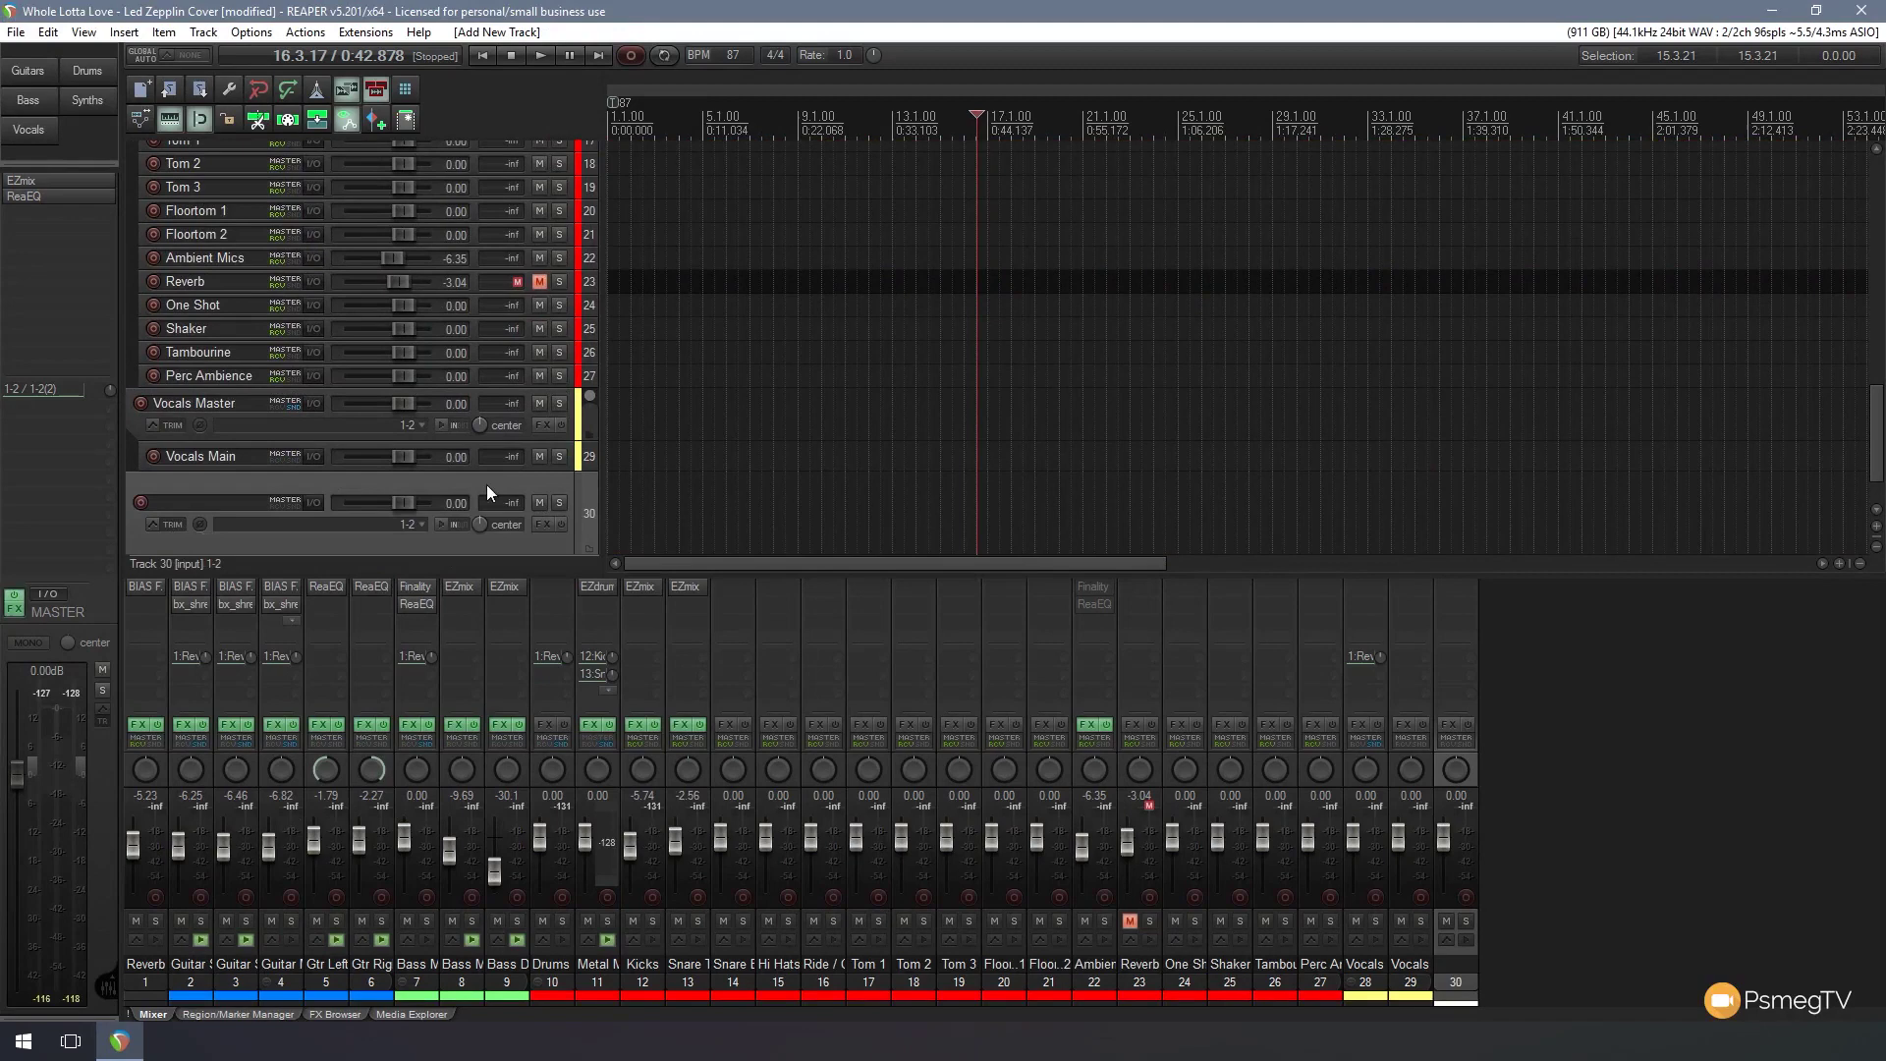
{"action": "right_click", "coordinate": [541, 522]}
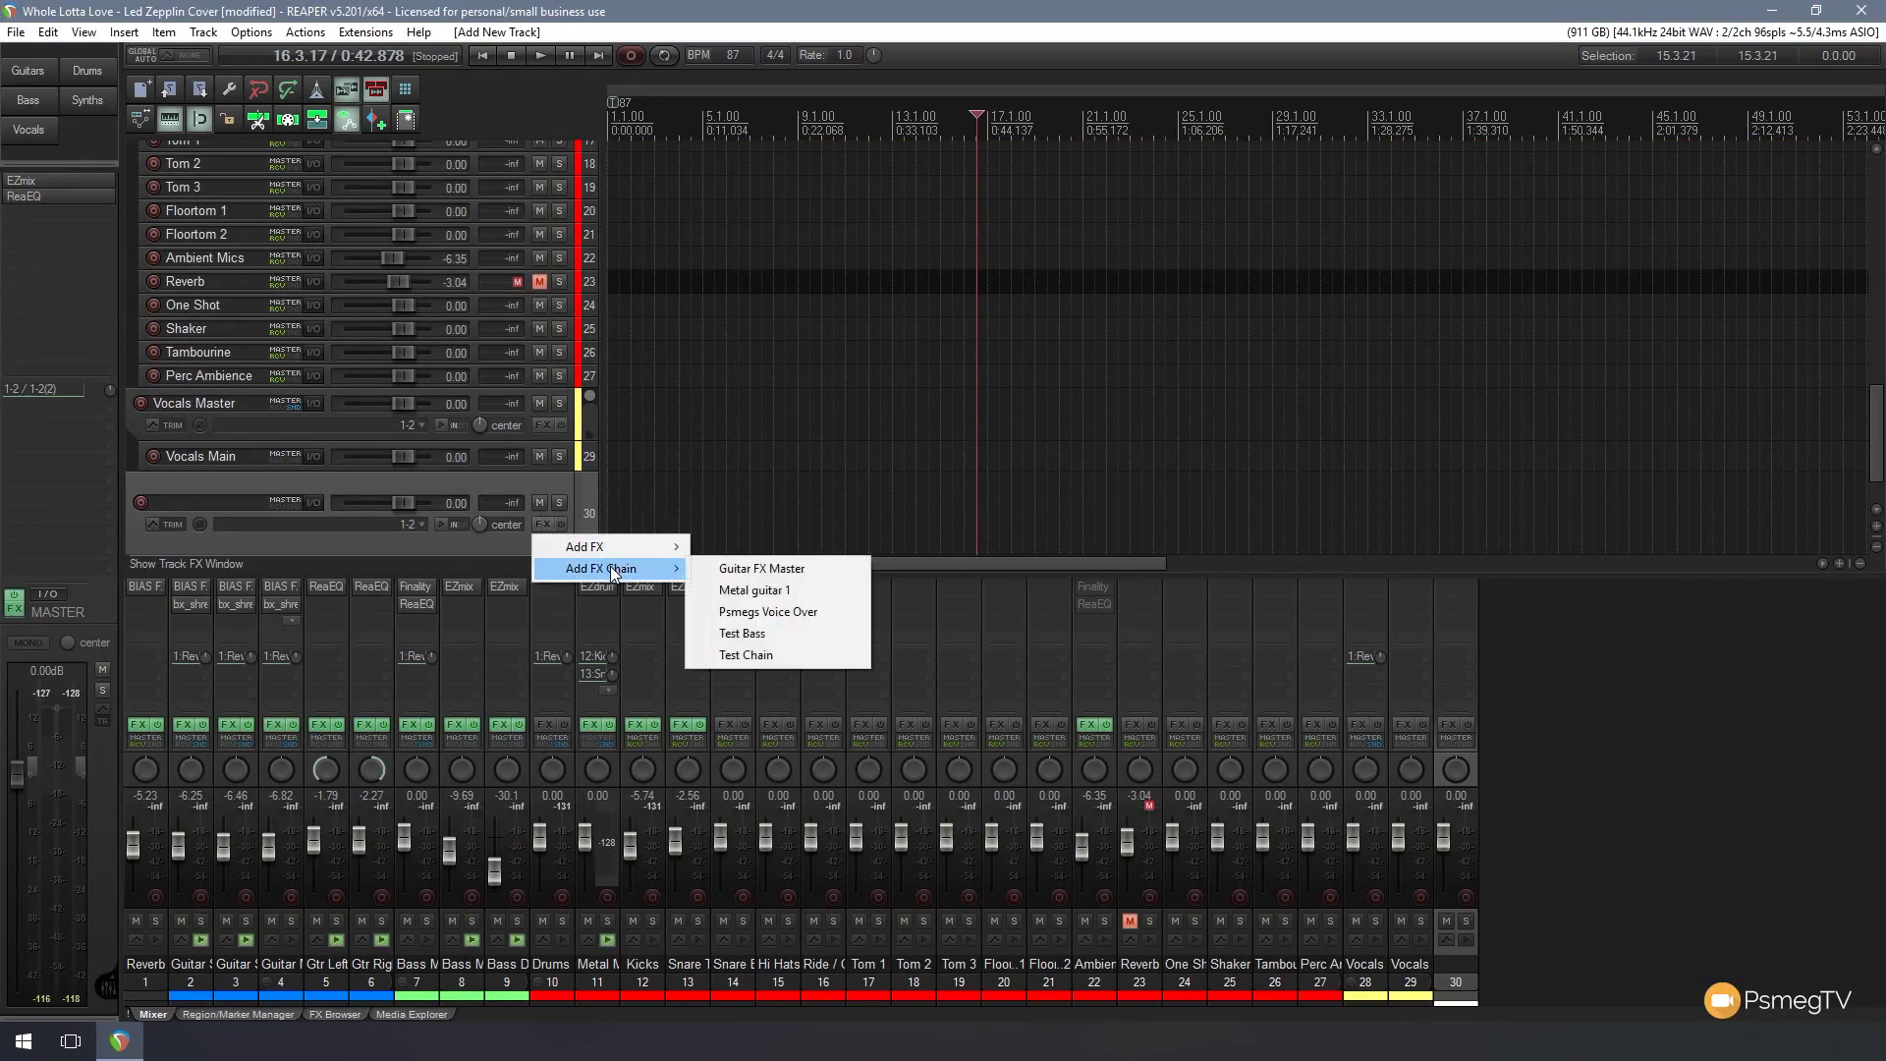
{"action": "mouse_move", "coordinate": [606, 570]}
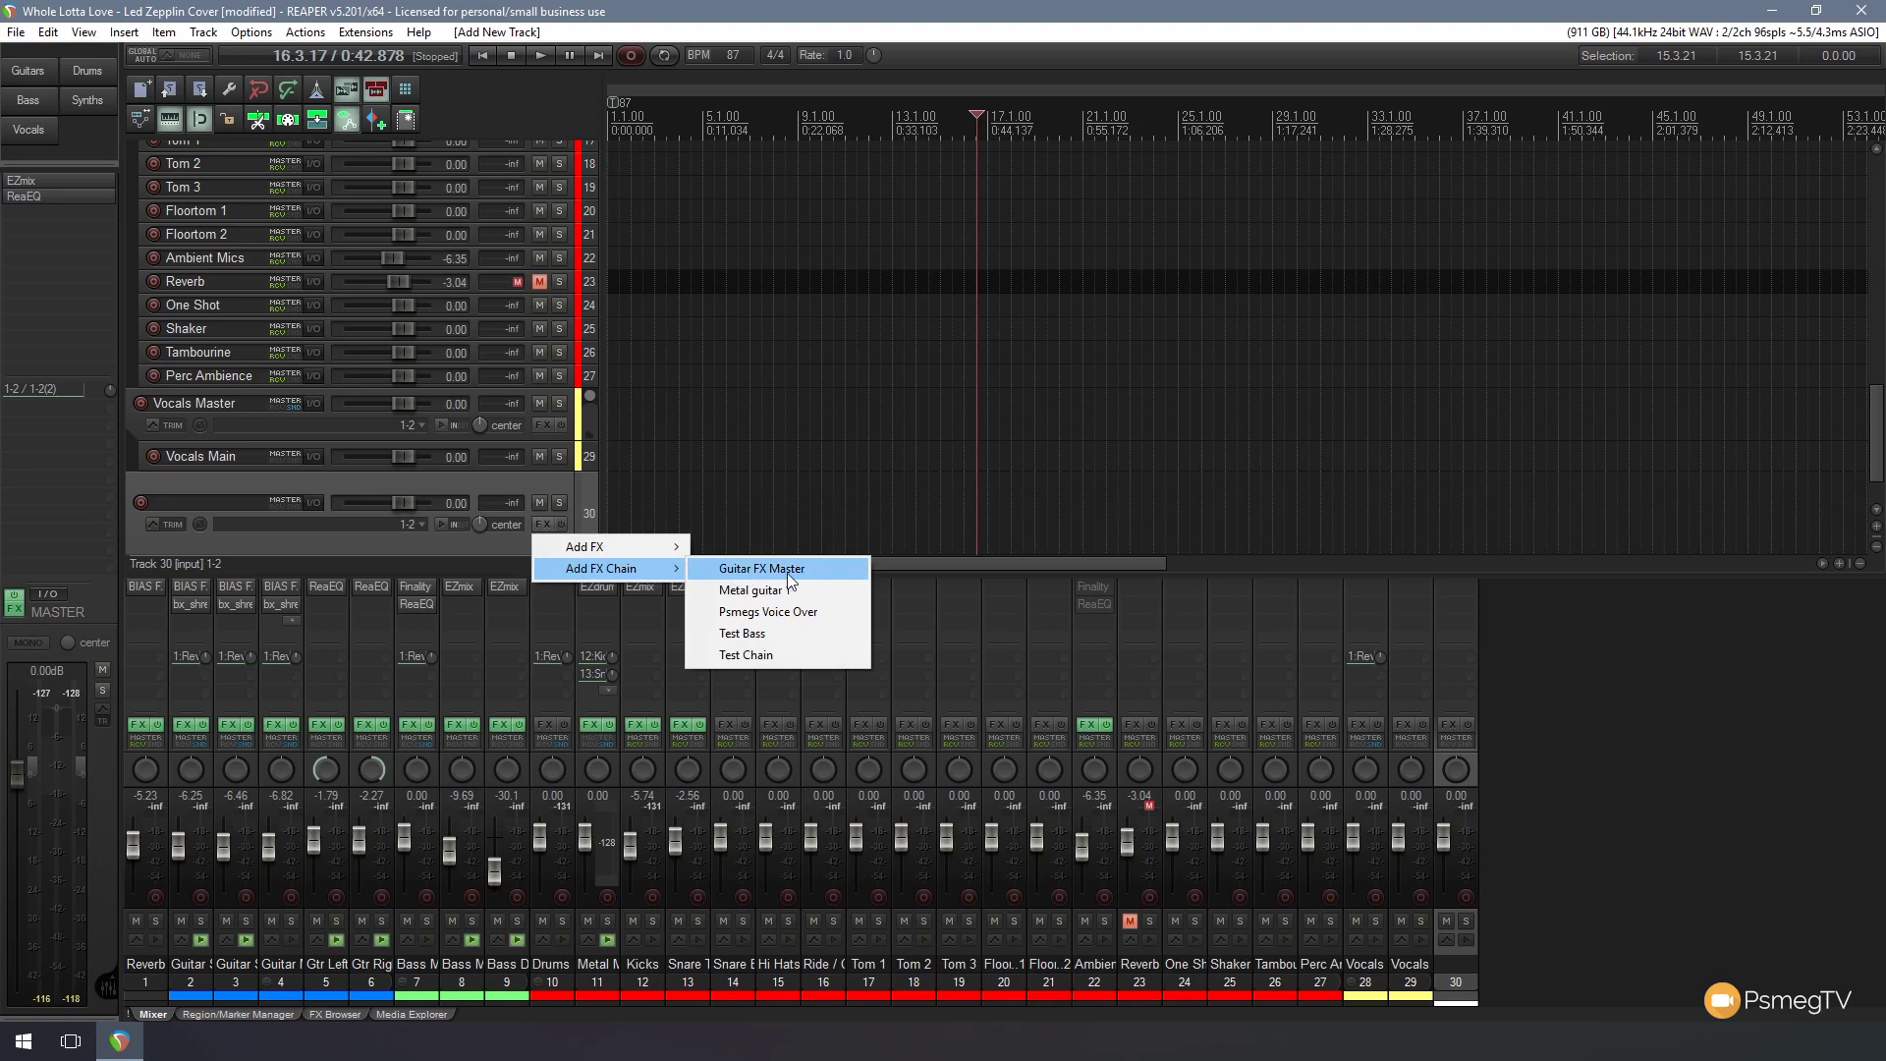
{"action": "left_click", "coordinate": [789, 575]}
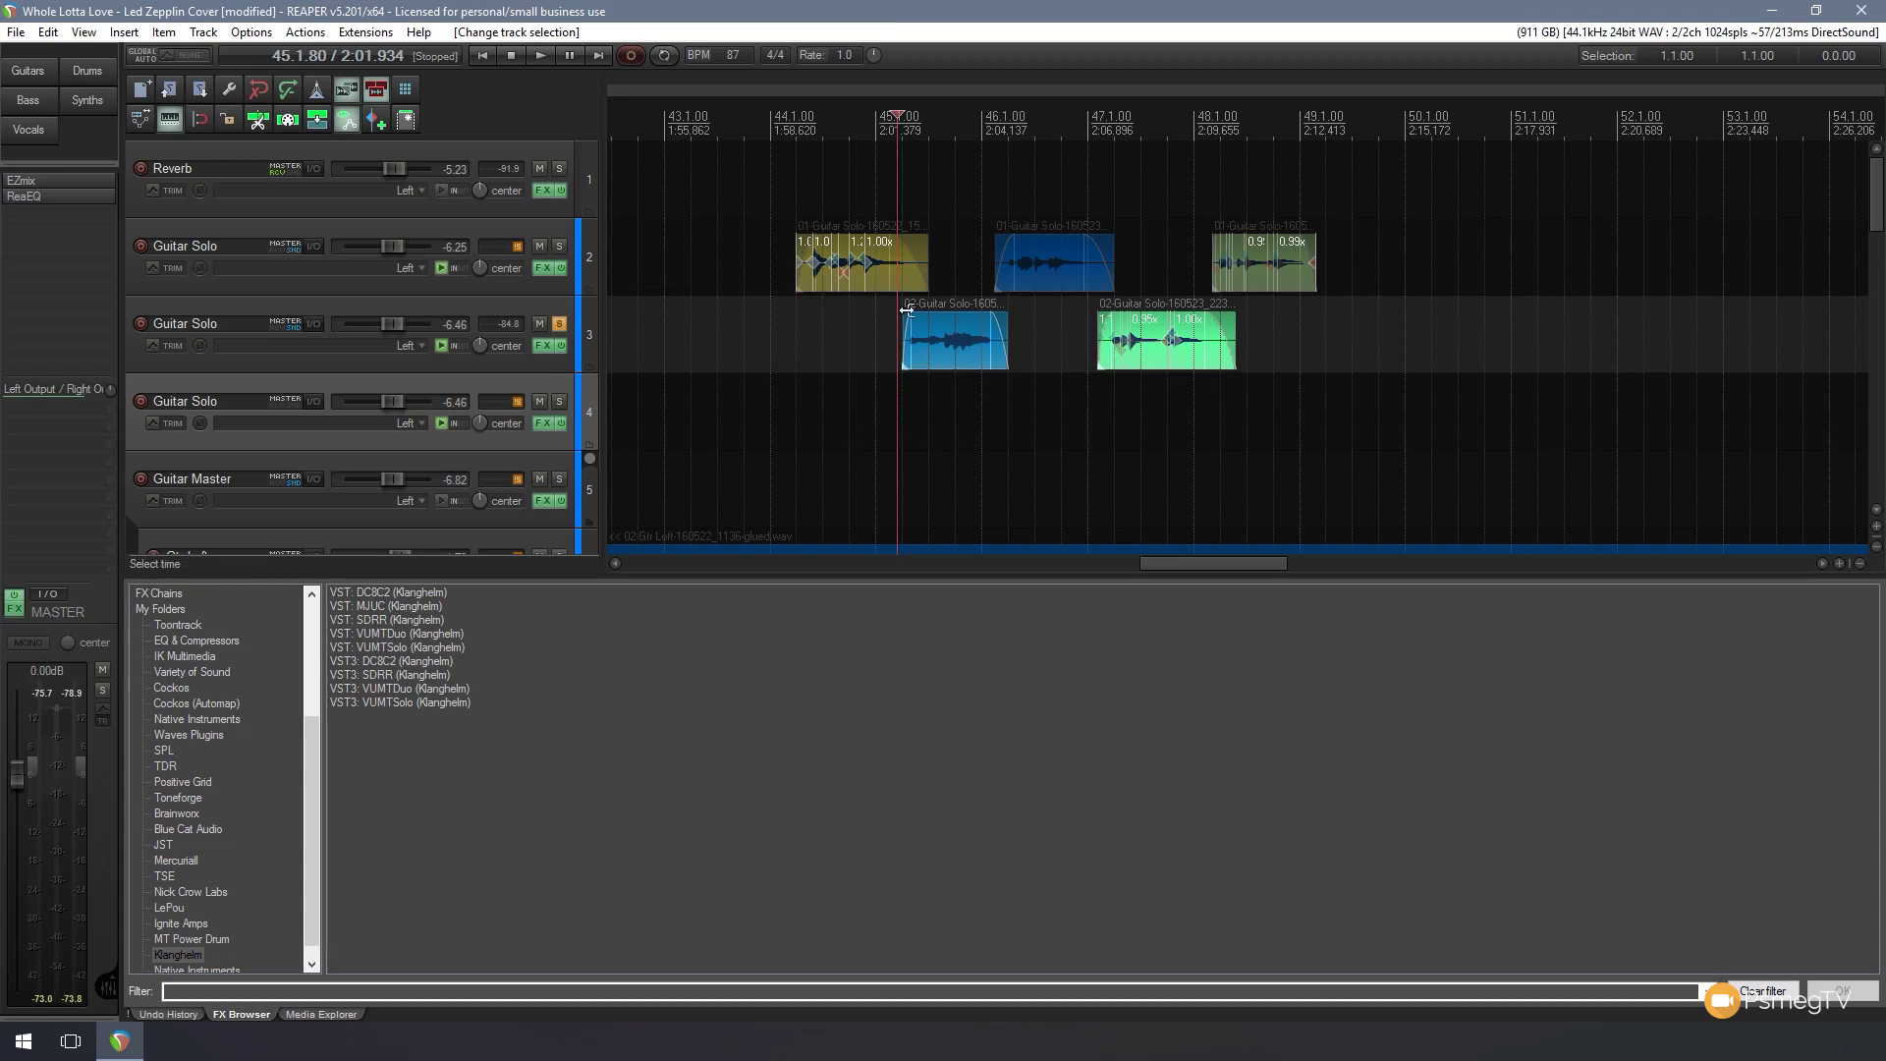
- Audition the guitar solo, then stretch the blue track 3 item longer and replay it
{"action": "left_click", "coordinate": [550, 61]}
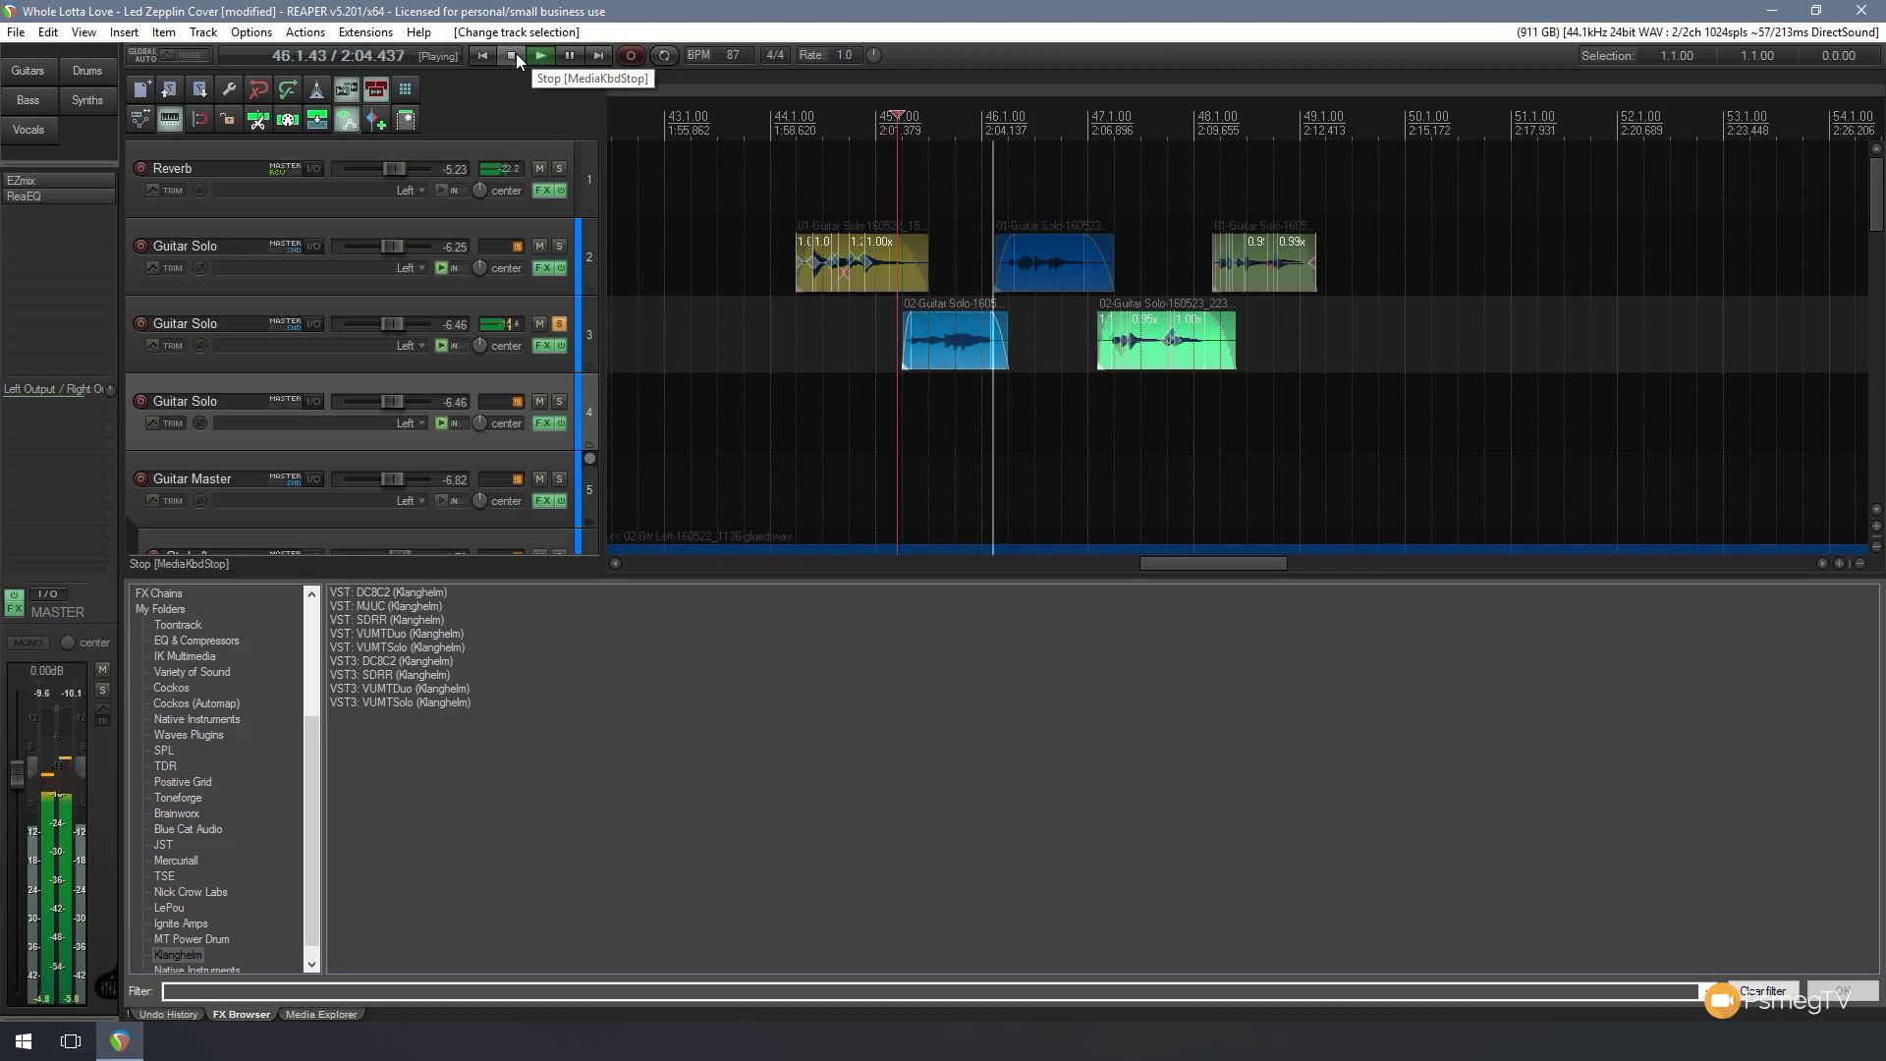
{"action": "left_click", "coordinate": [516, 53]}
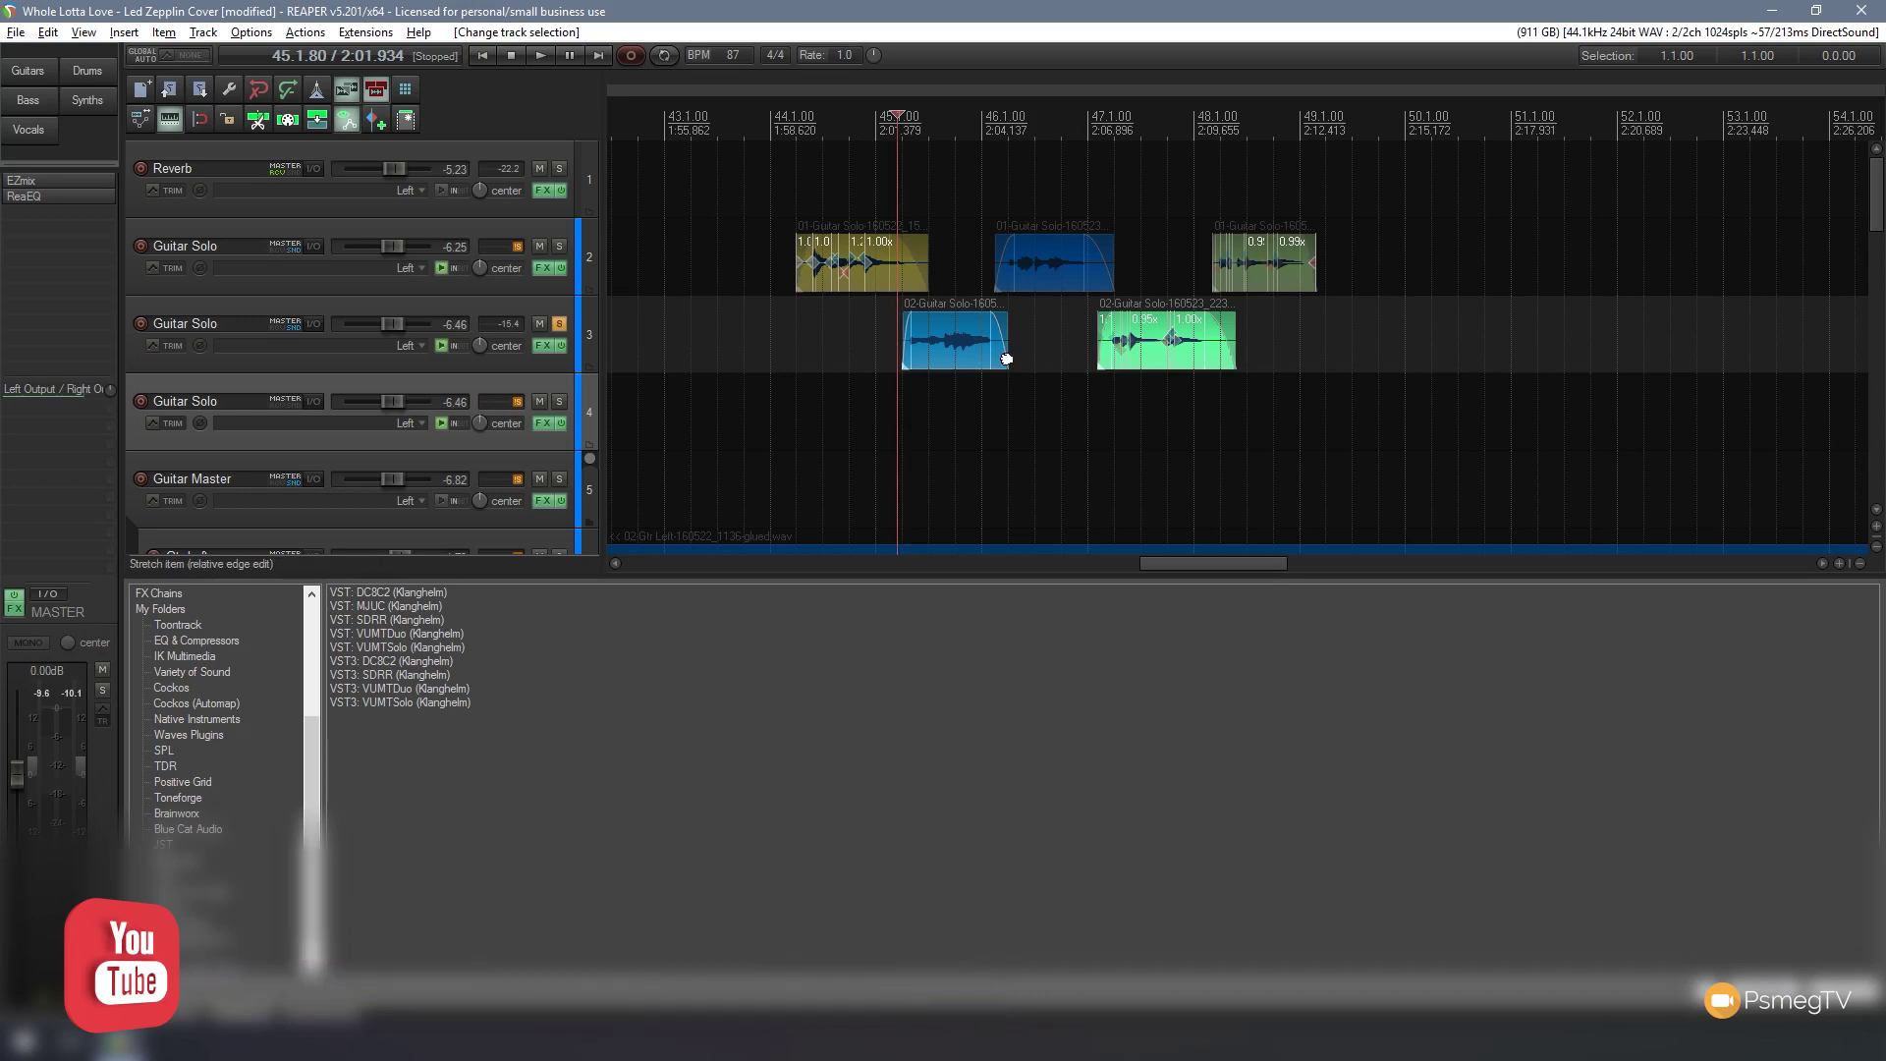
{"action": "left_click_drag", "start_coordinate": [1007, 358], "coordinate": [1089, 359]}
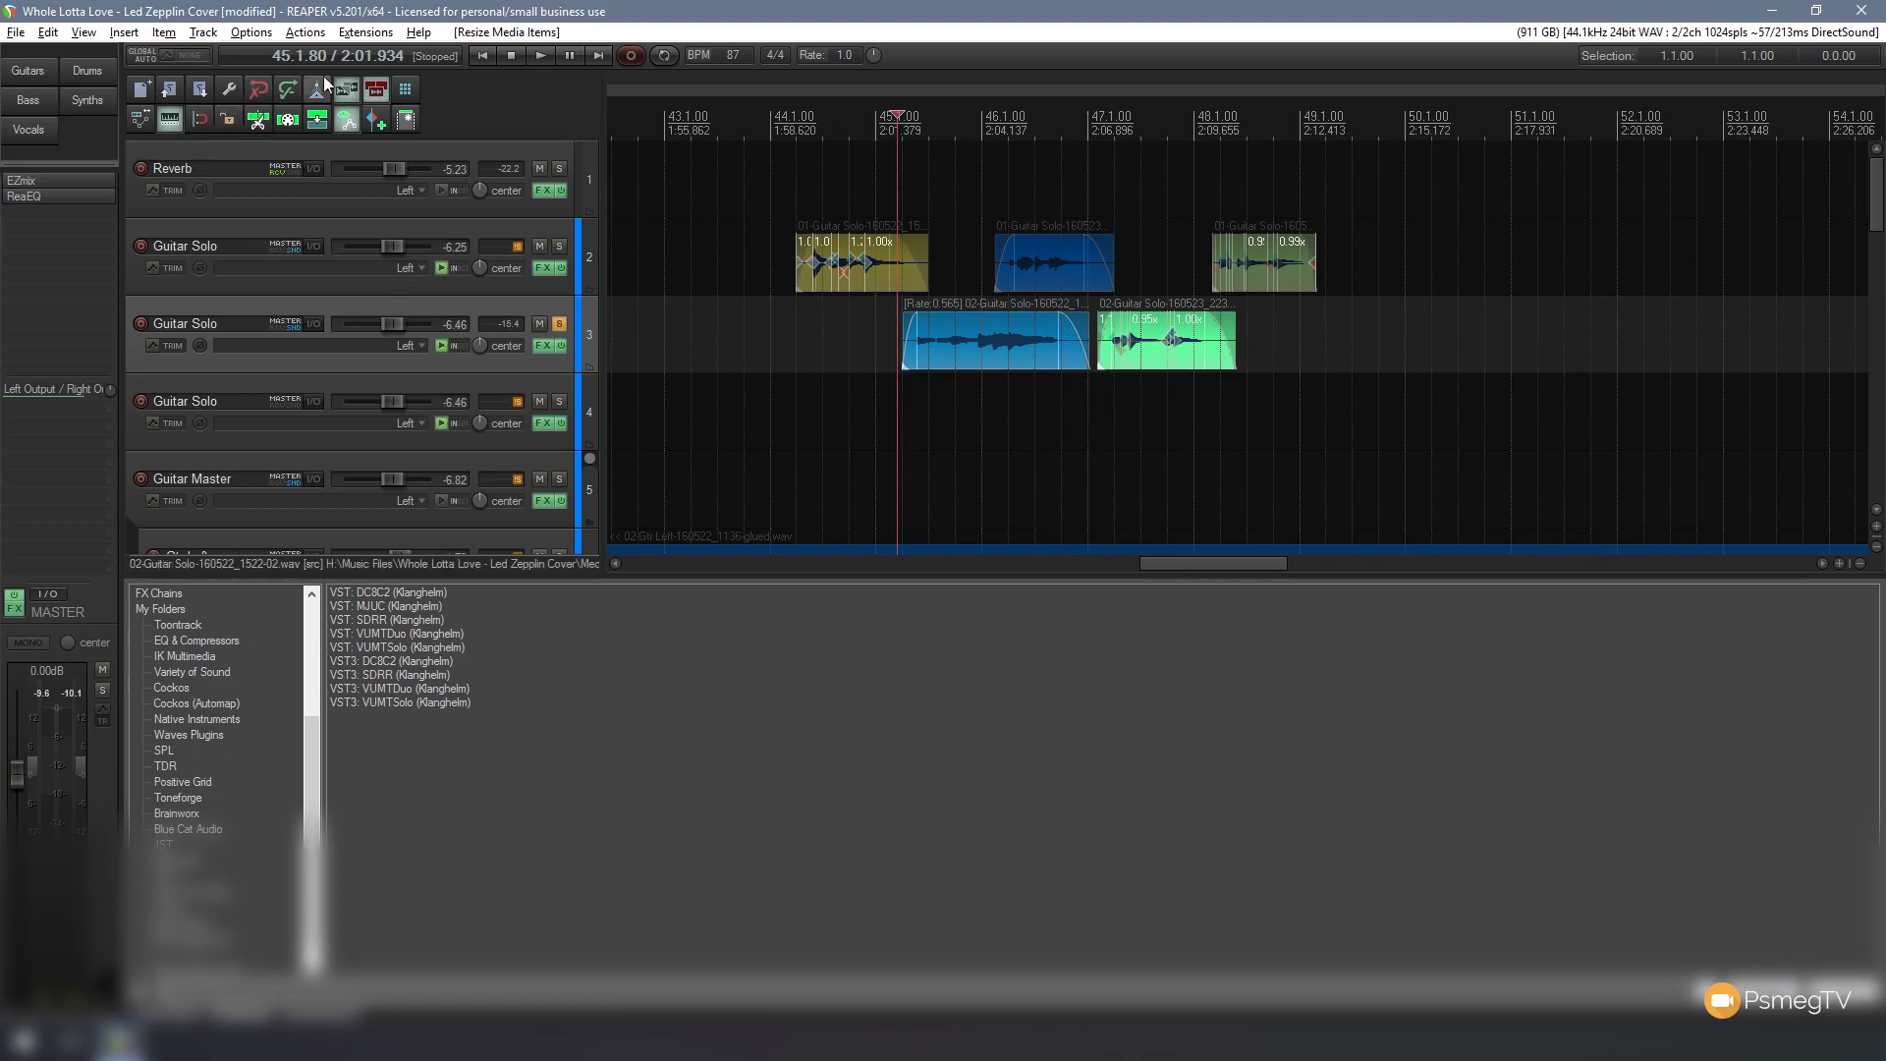
{"action": "left_click", "coordinate": [547, 54]}
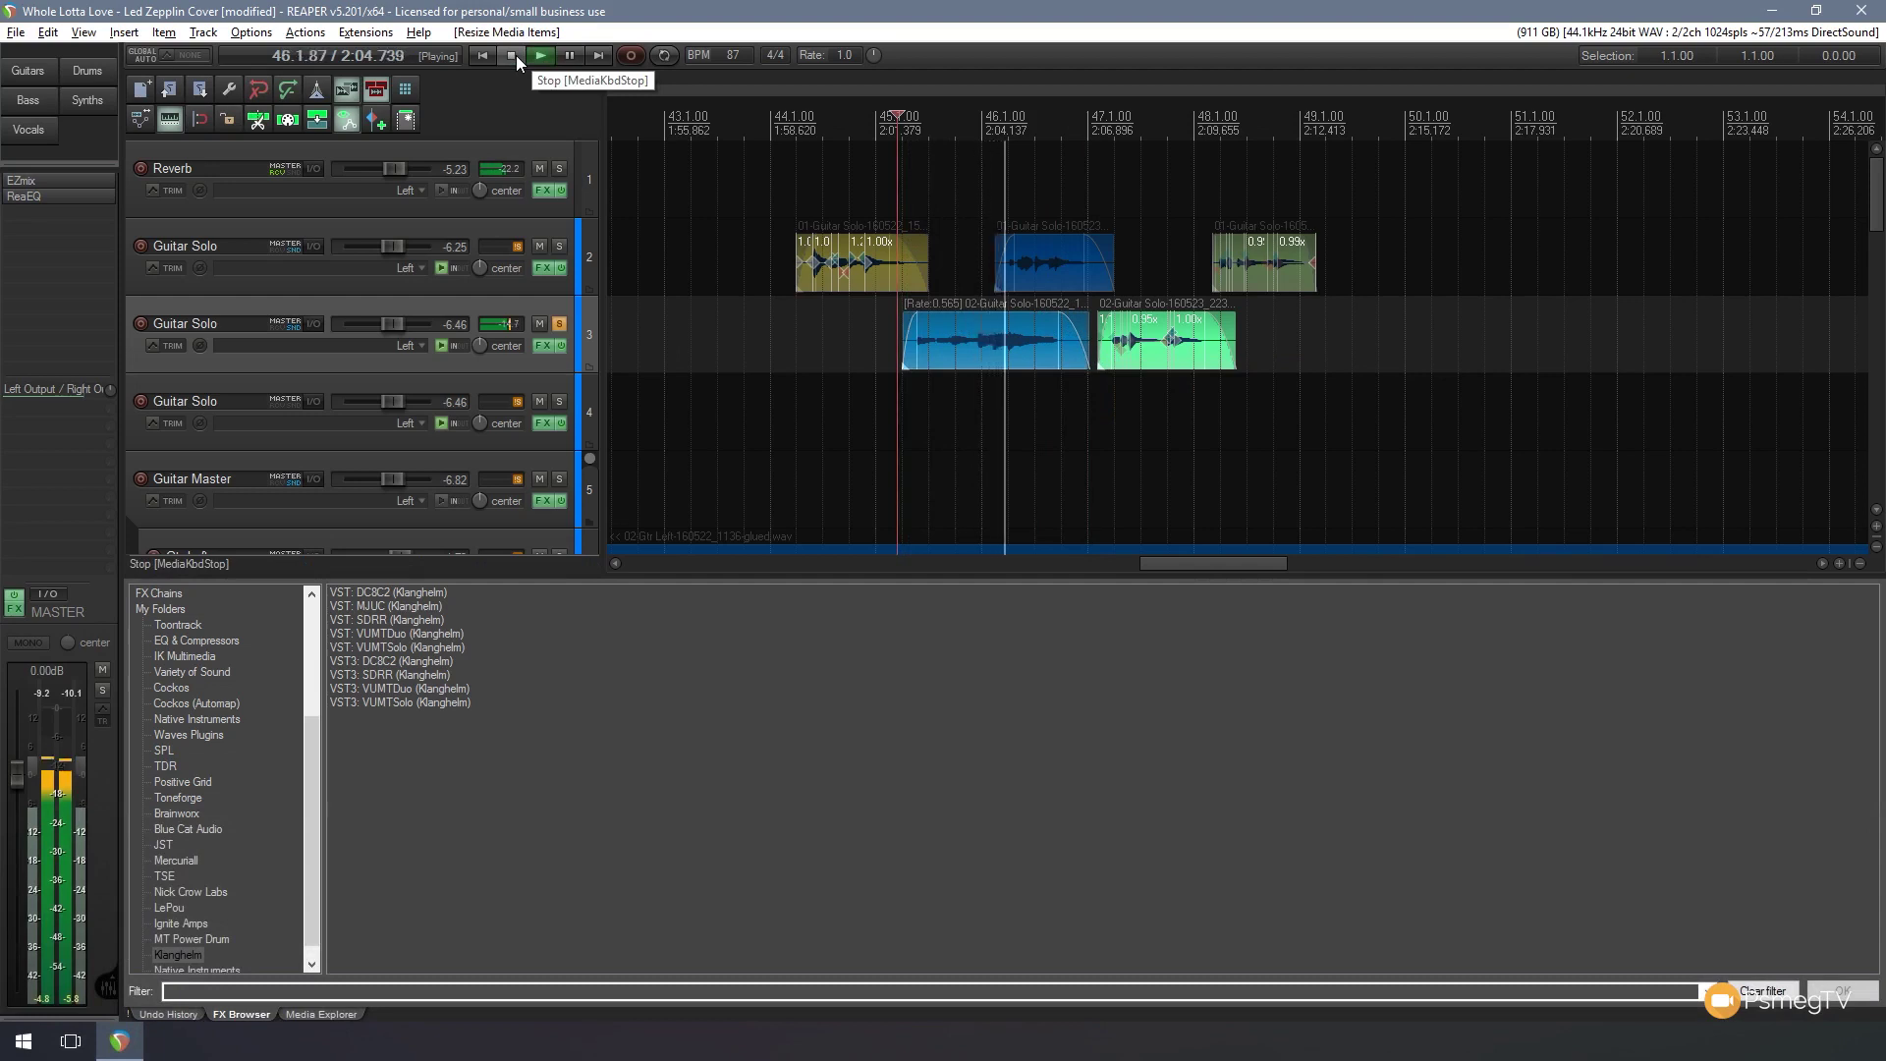
{"action": "left_click", "coordinate": [513, 55]}
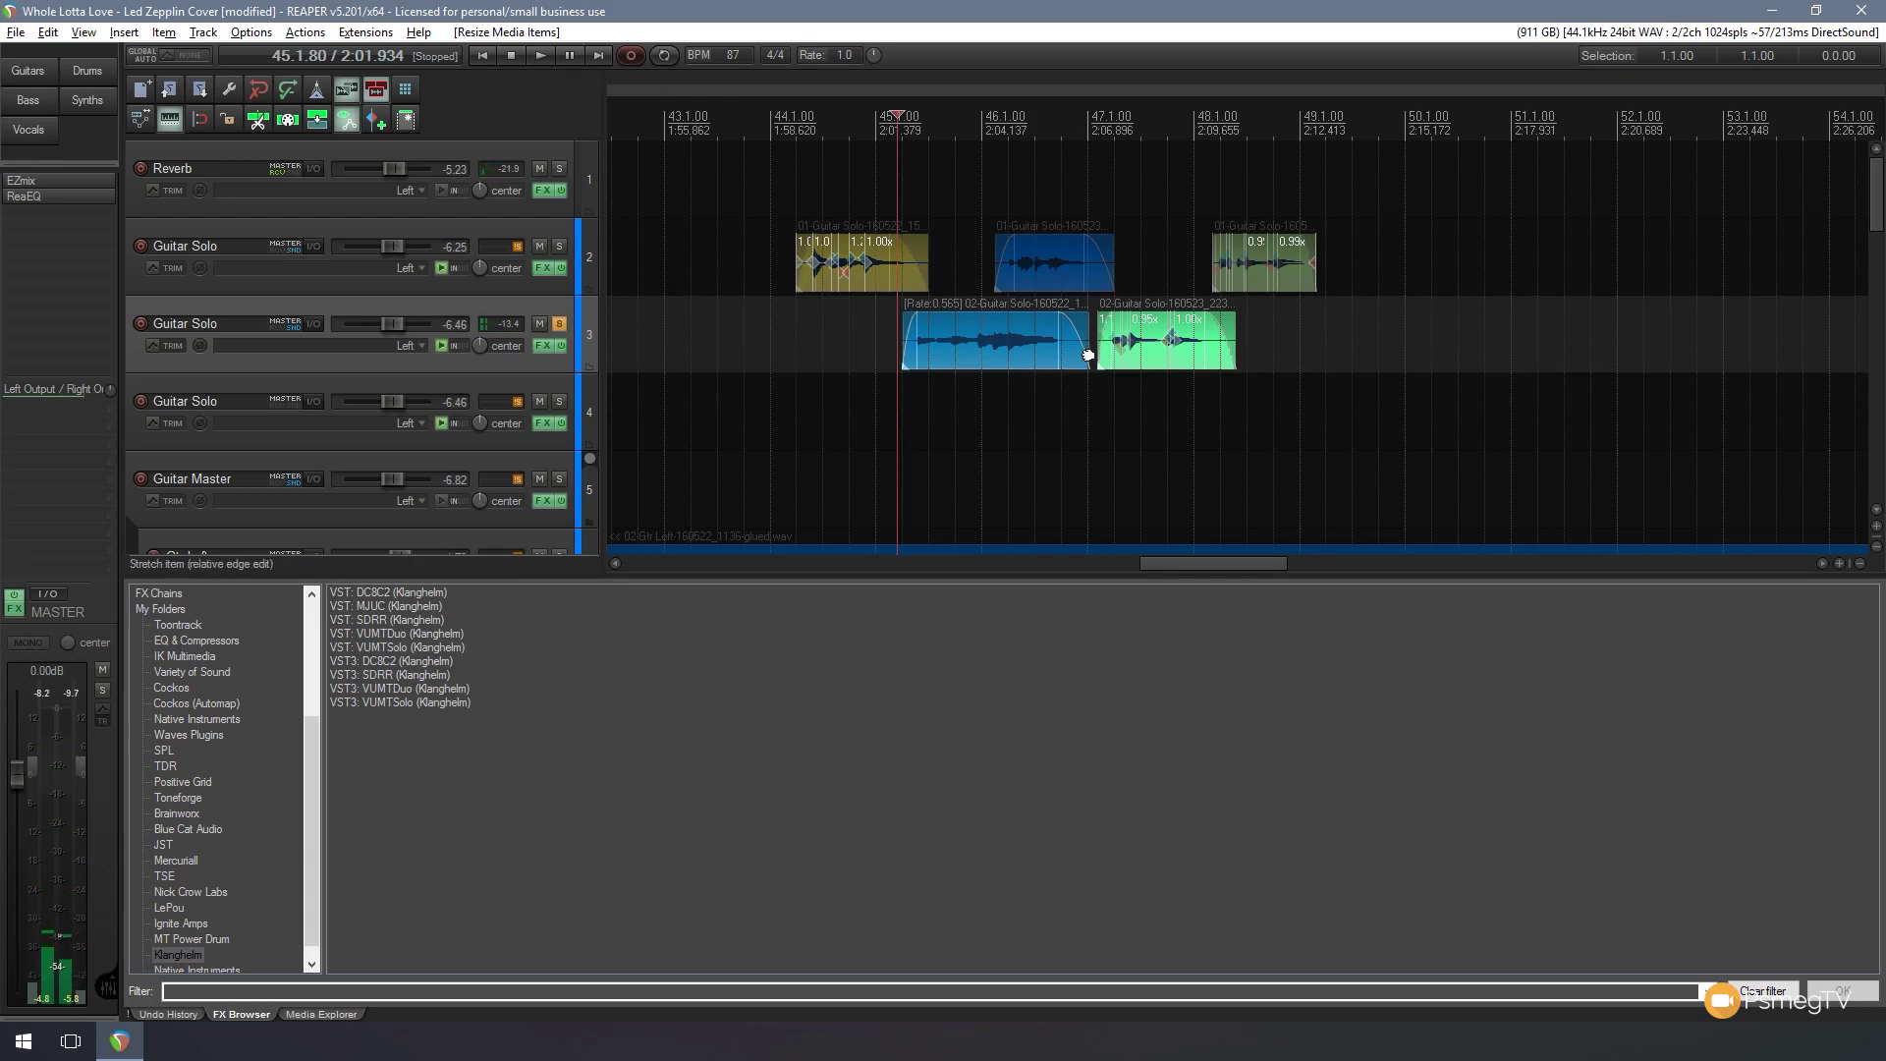
- Squeeze the track 3 item short to about 2.7× speed, audition it, and select it
{"action": "left_click_drag", "start_coordinate": [1088, 348], "coordinate": [940, 354]}
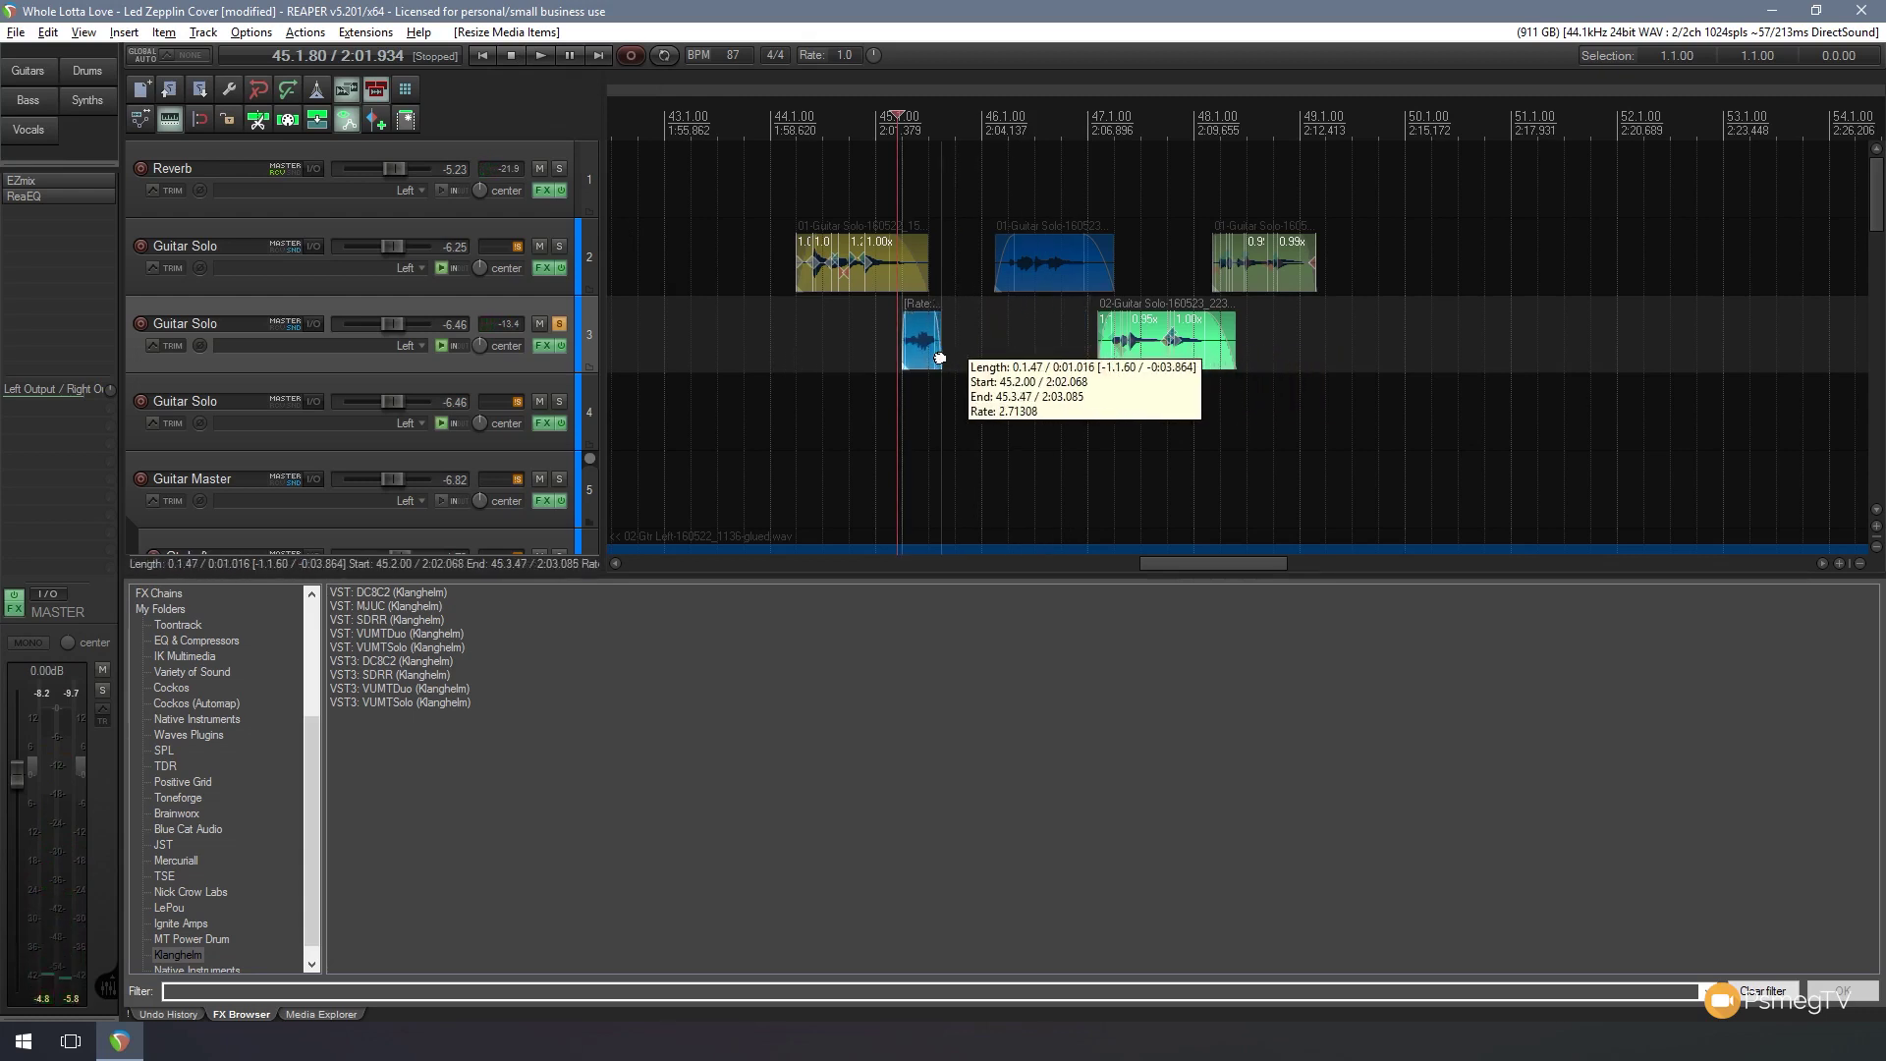
{"action": "left_click", "coordinate": [541, 55]}
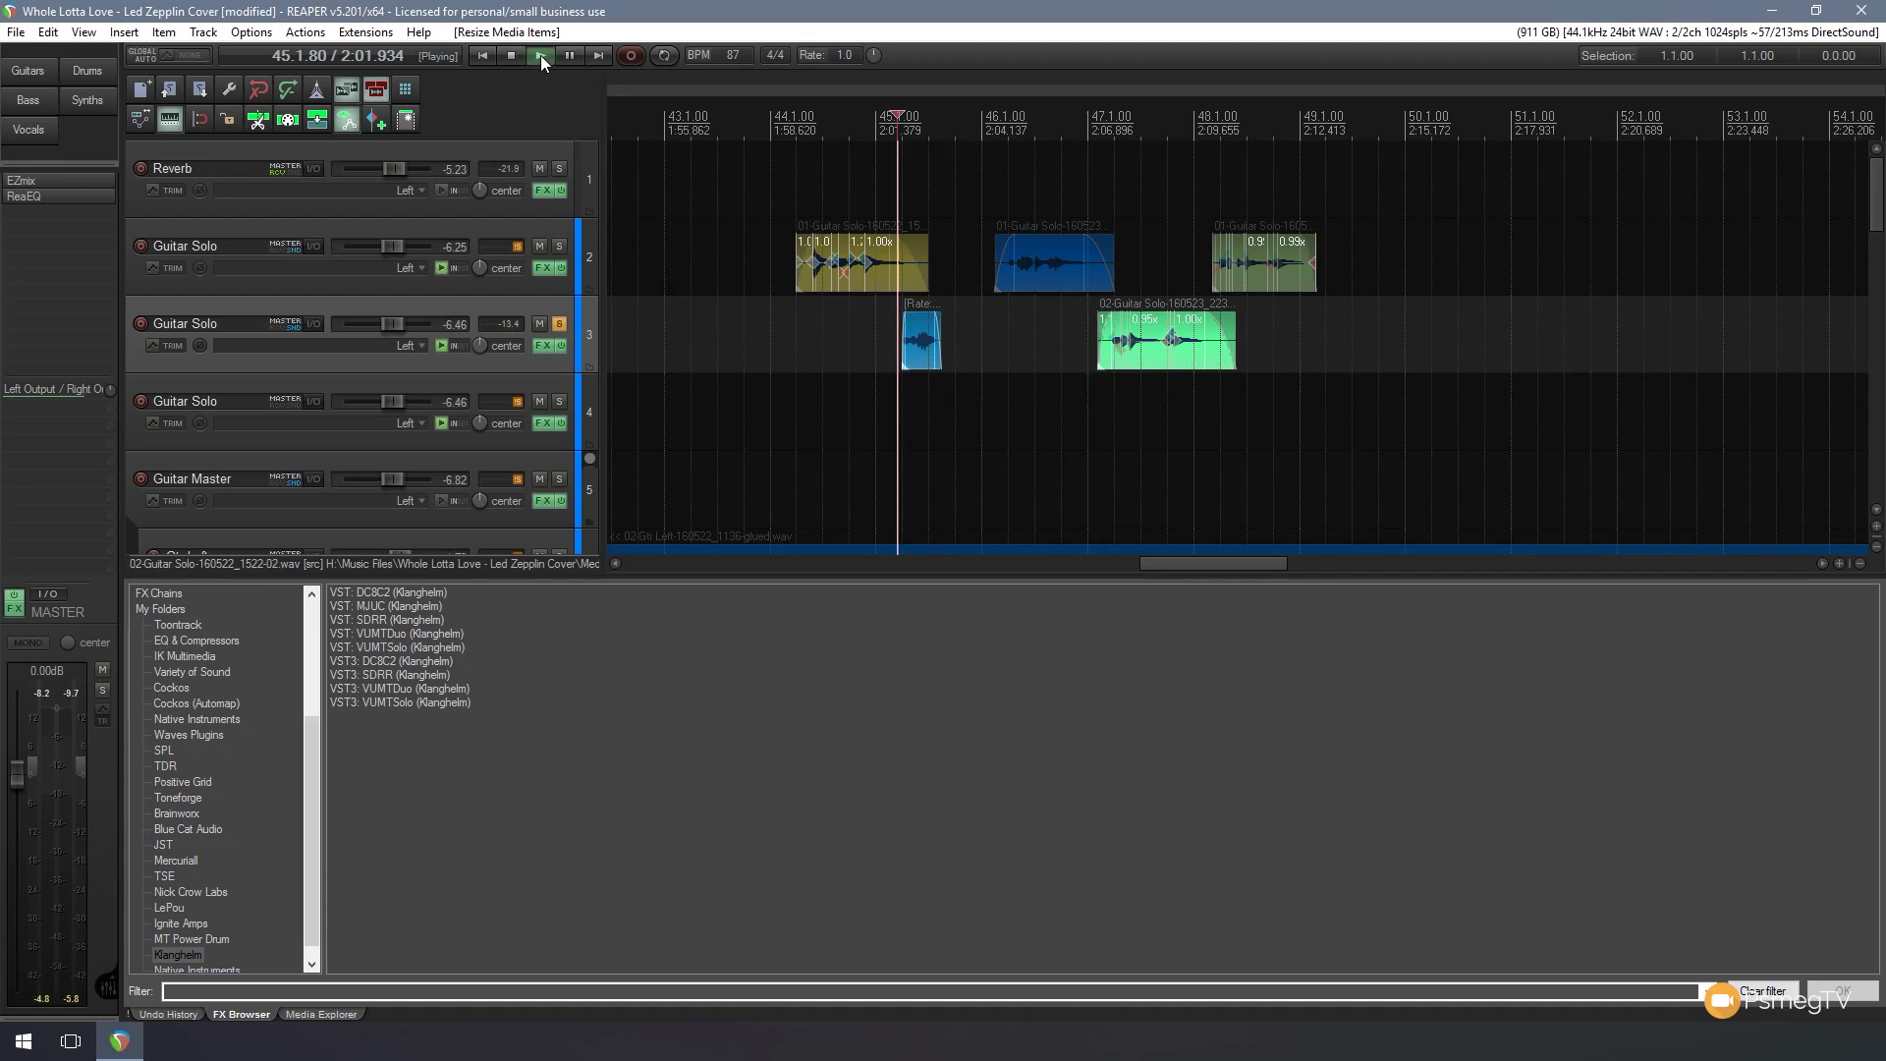
{"action": "left_click", "coordinate": [516, 55]}
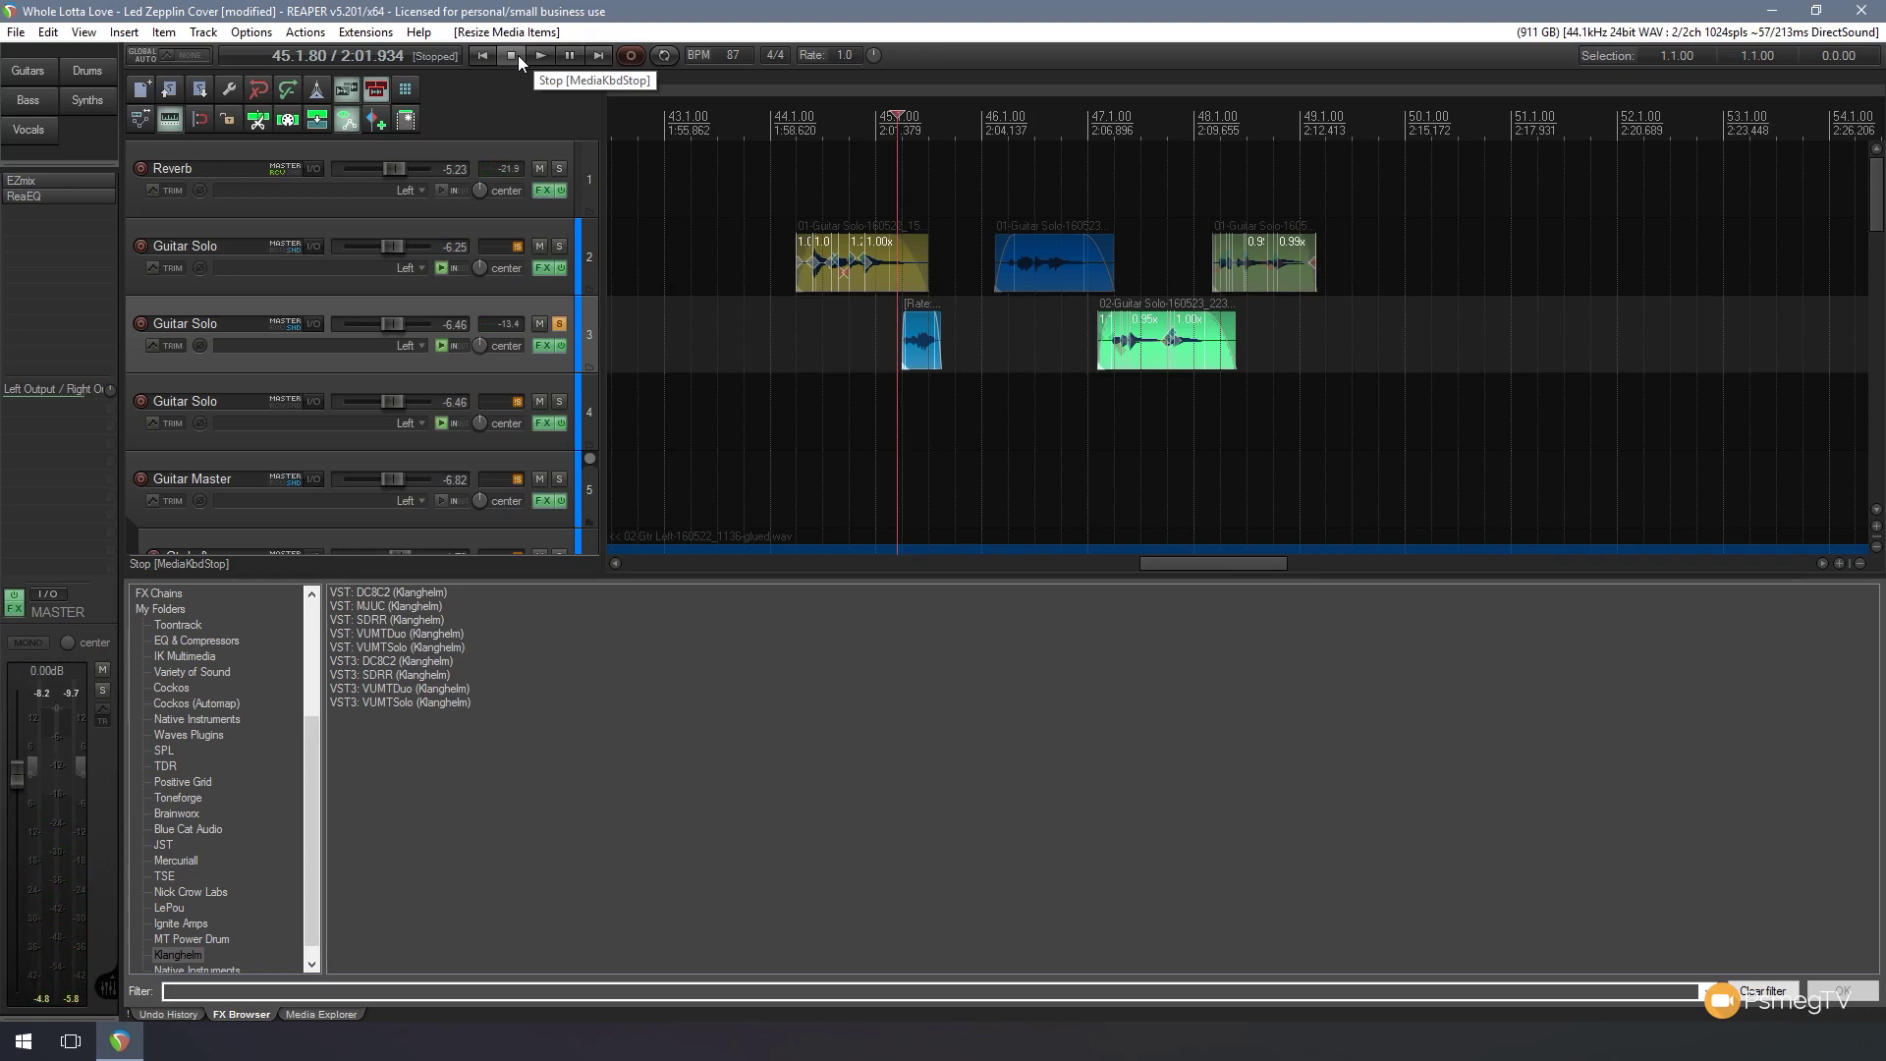
{"action": "left_click", "coordinate": [918, 350]}
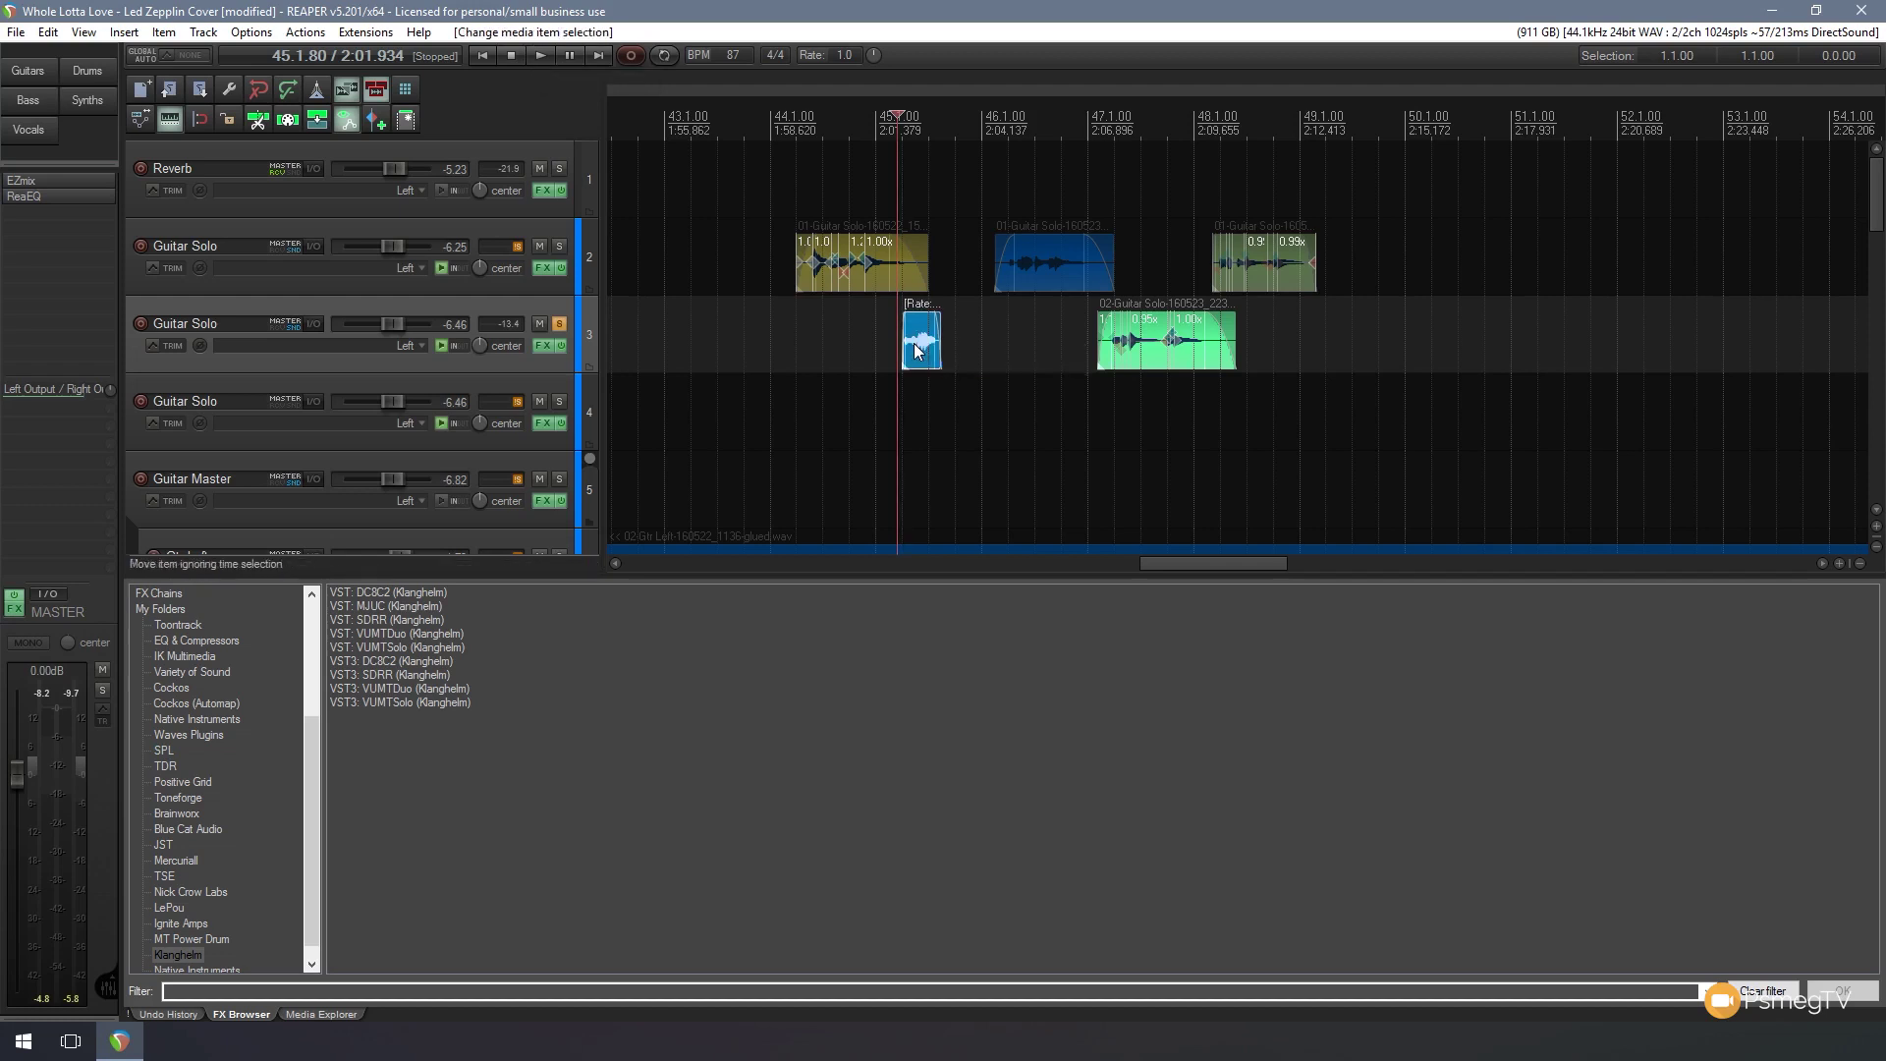
- Turn off preserve pitch for the short blue item and audition the solo
{"action": "right_click", "coordinate": [917, 350]}
{"action": "mouse_move", "coordinate": [982, 289]}
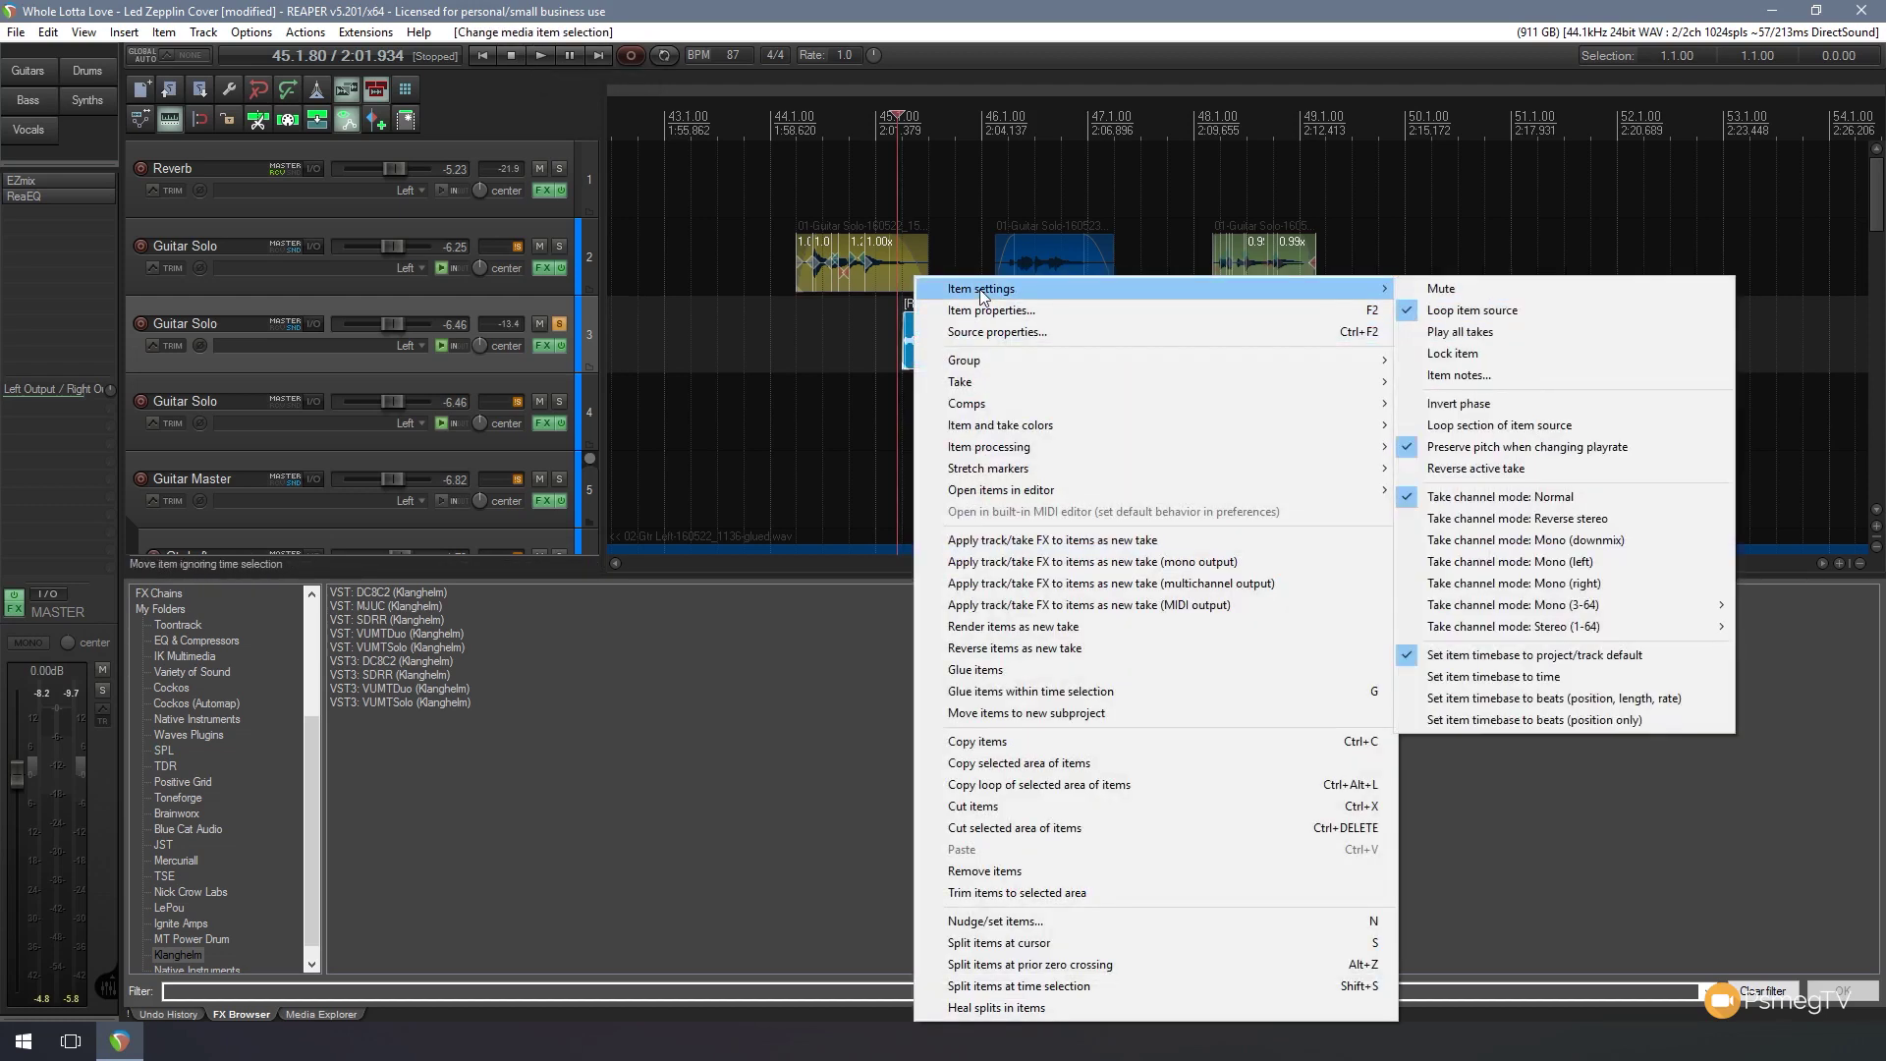
{"action": "left_click", "coordinate": [1522, 448]}
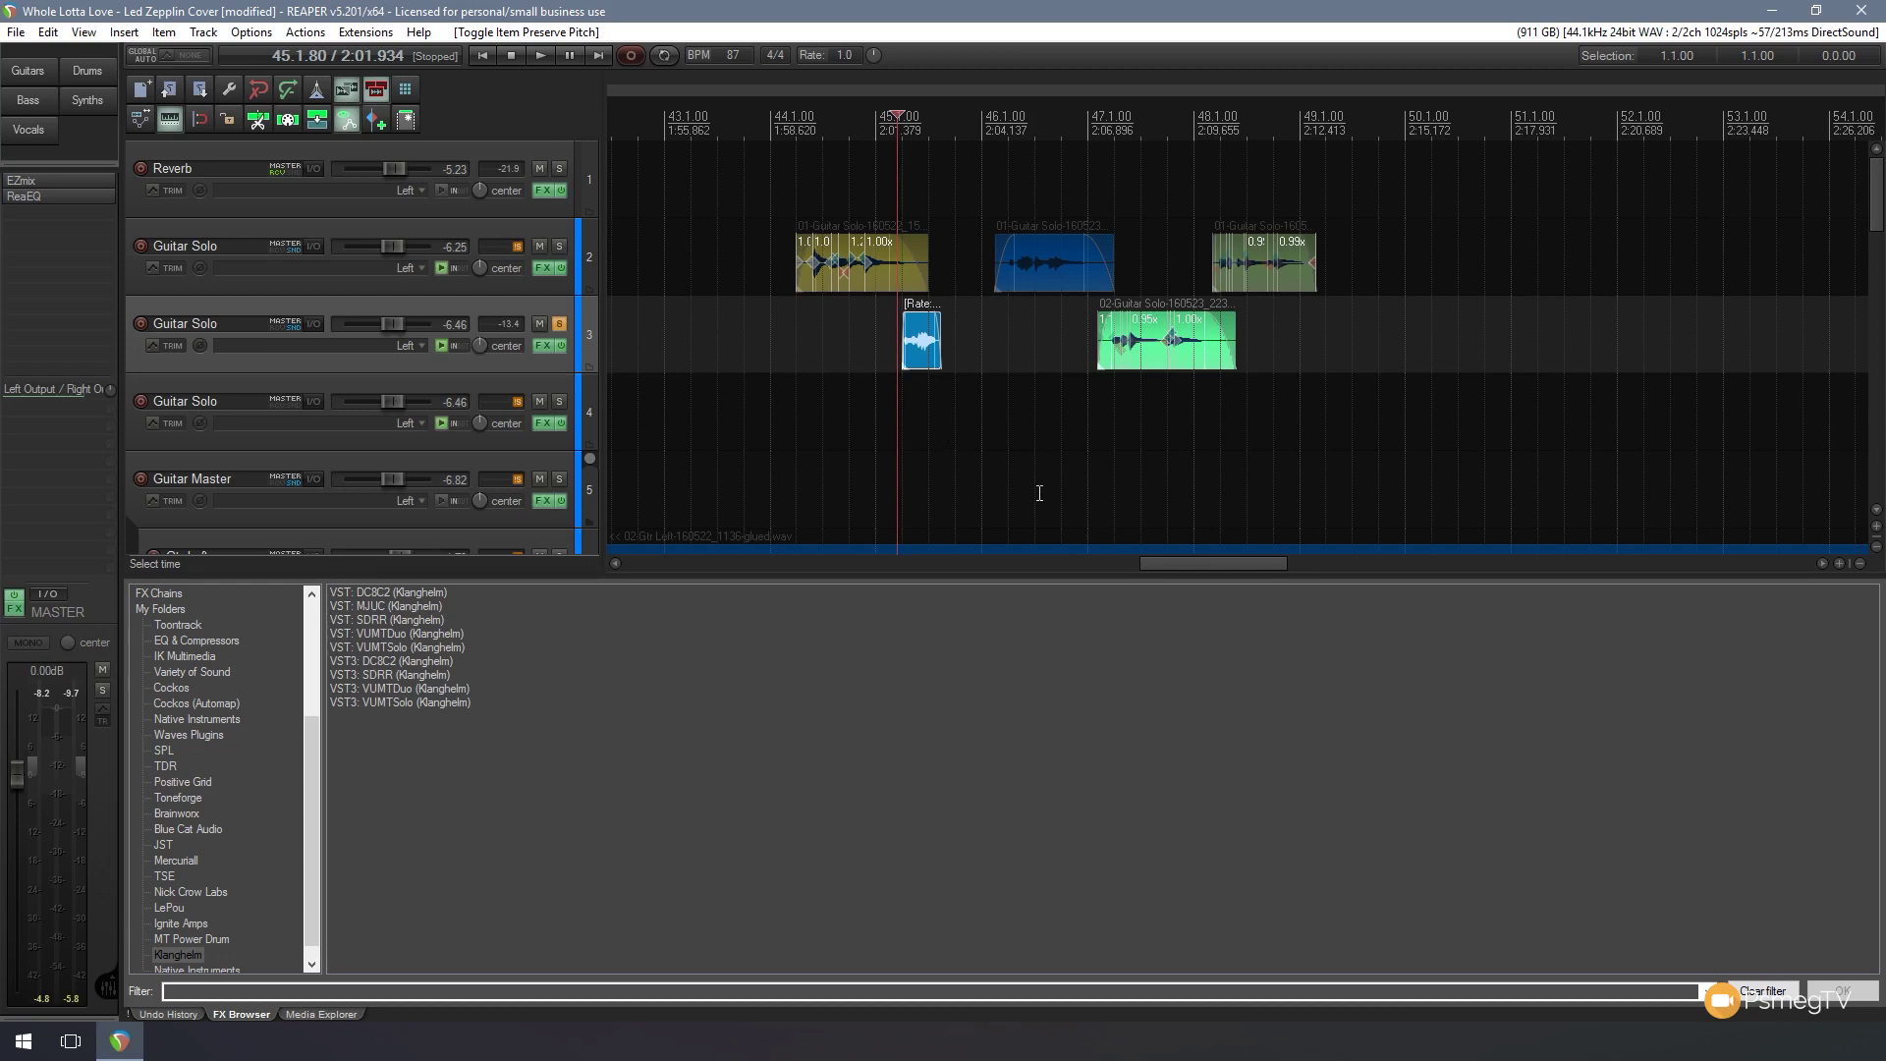
{"action": "left_click", "coordinate": [547, 60]}
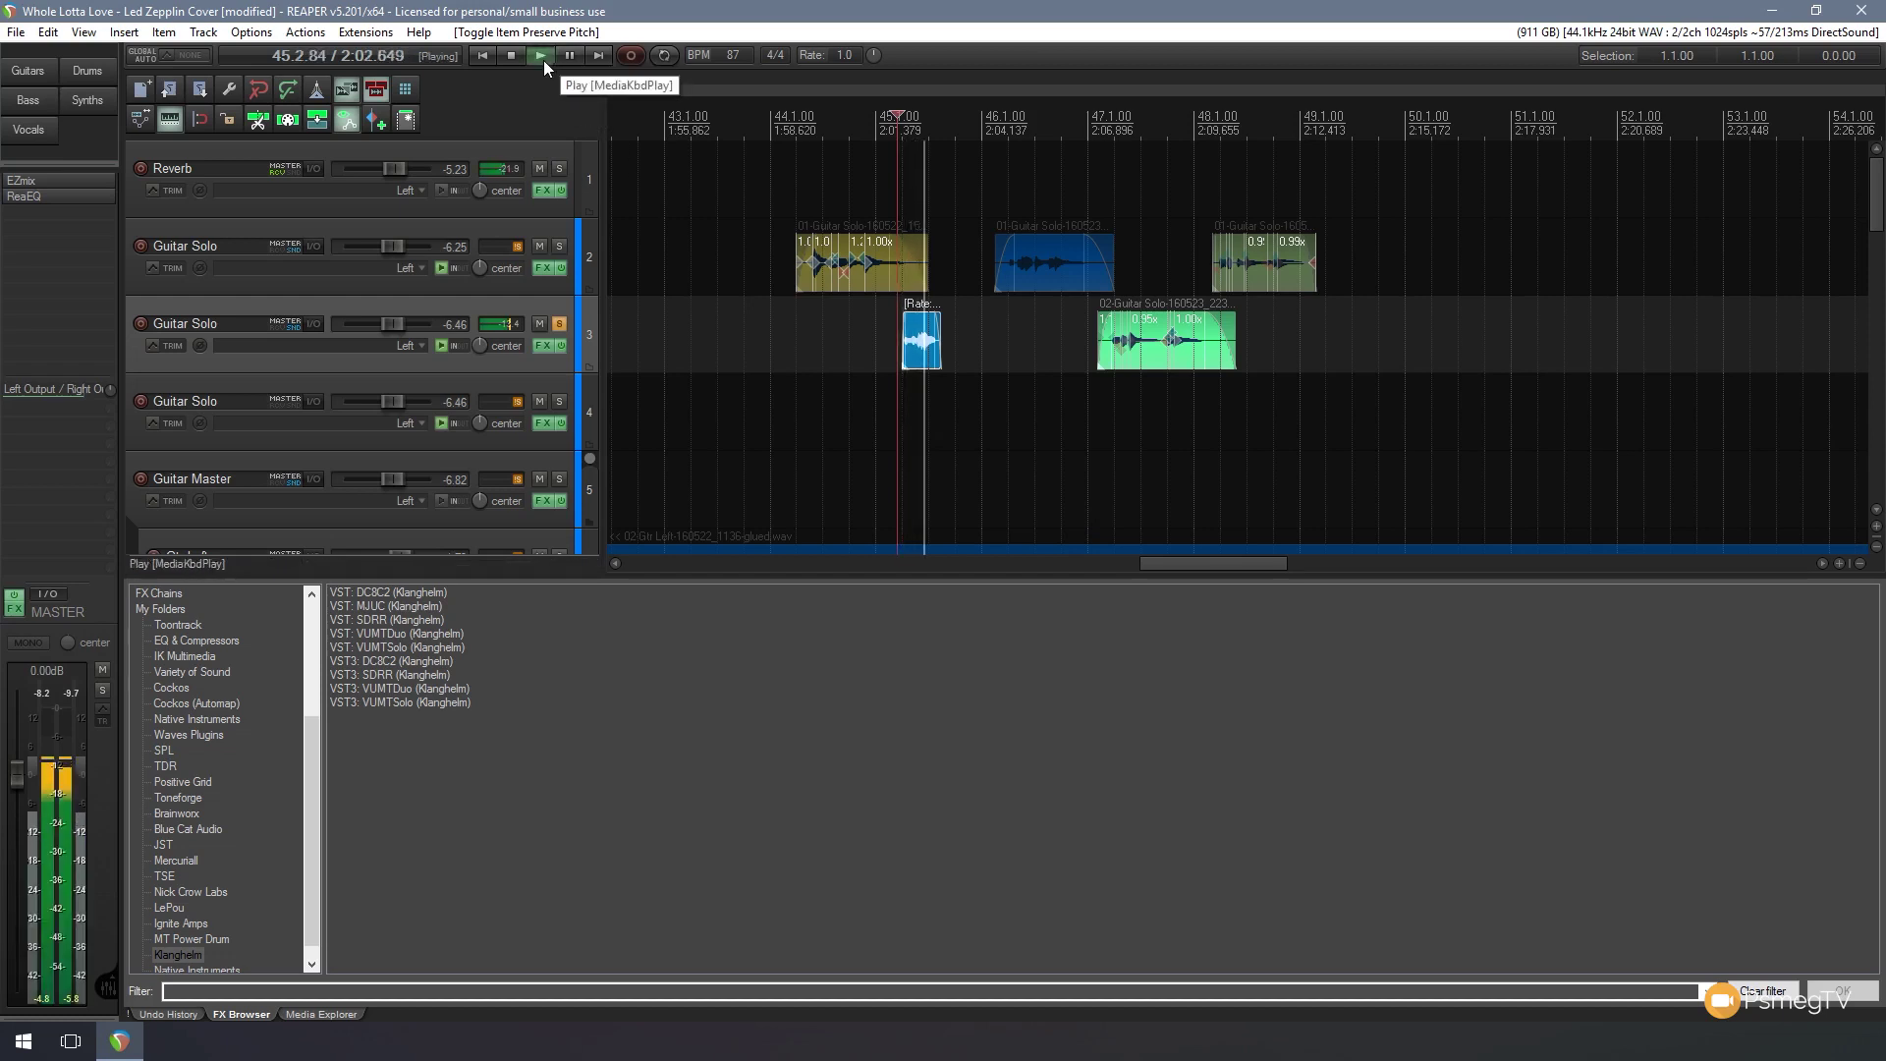
{"action": "left_click", "coordinate": [523, 61]}
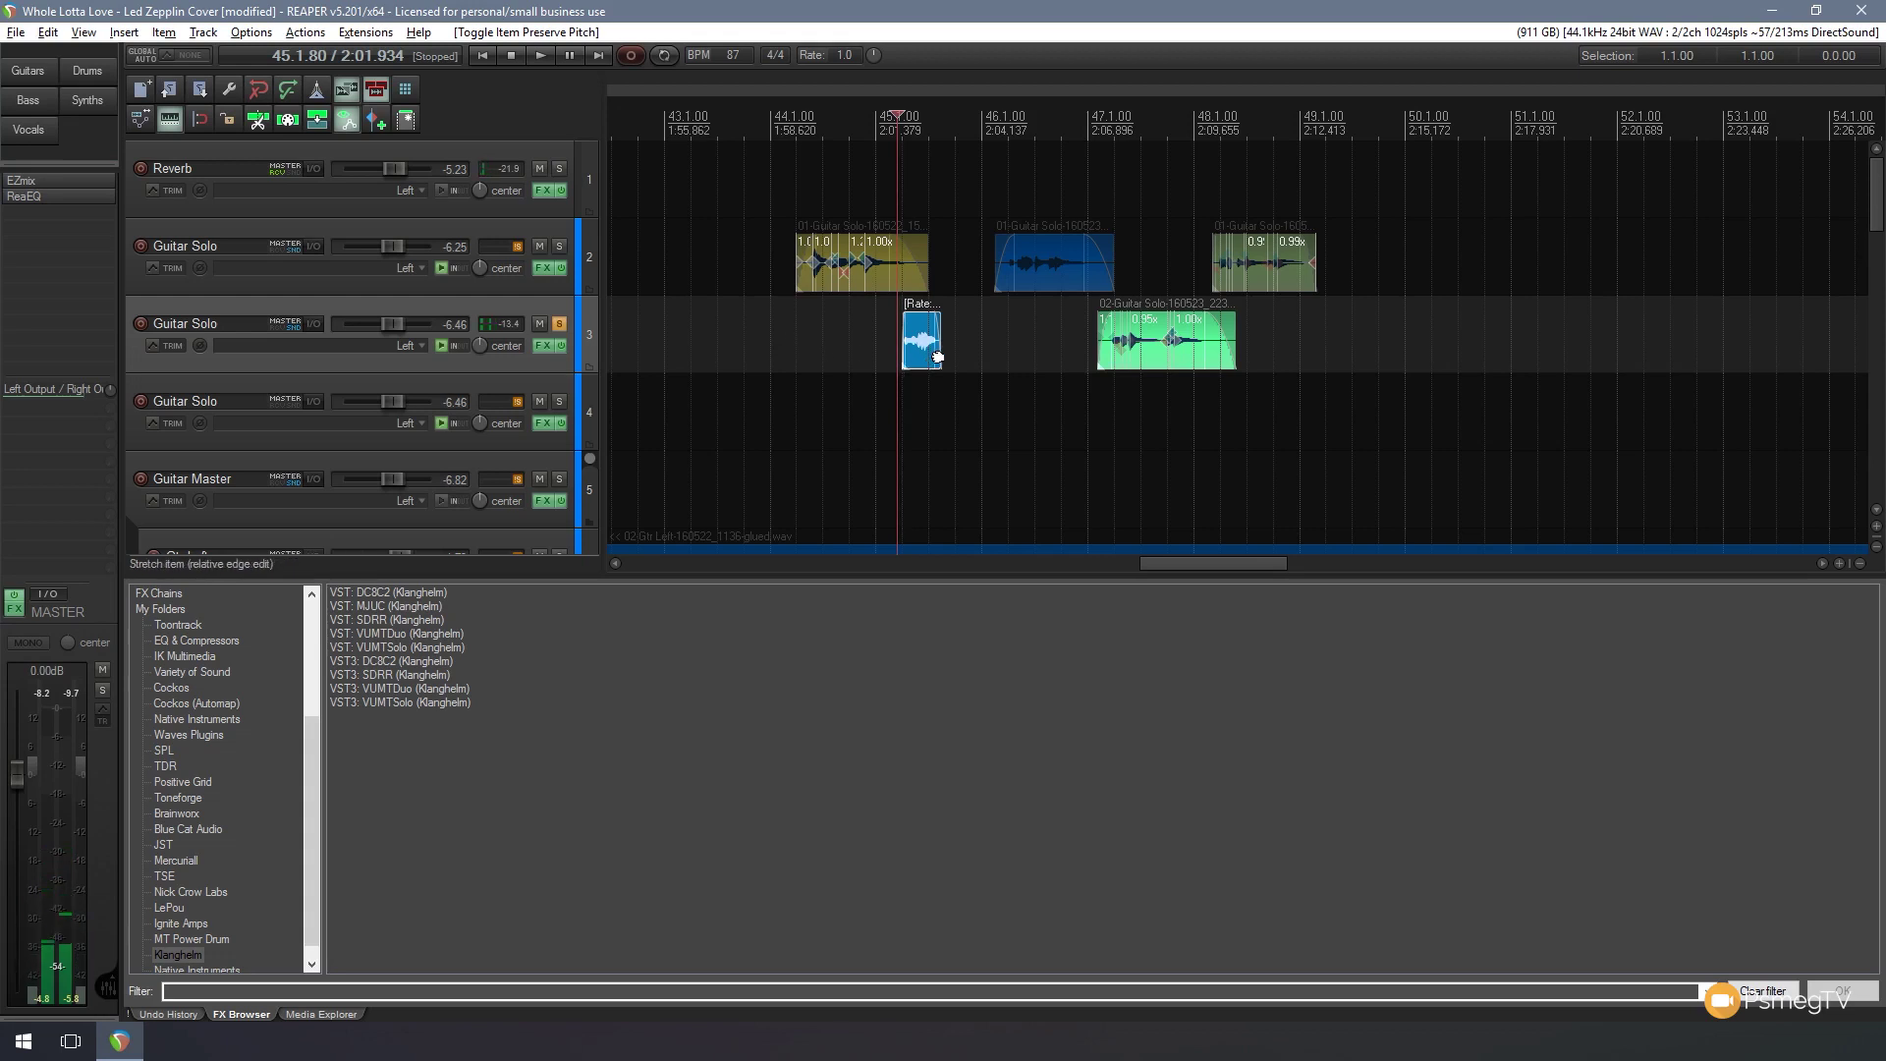
- Stretch the short clip longer to a 0.574 rate and play it back
{"action": "left_click_drag", "start_coordinate": [941, 348], "coordinate": [1087, 355]}
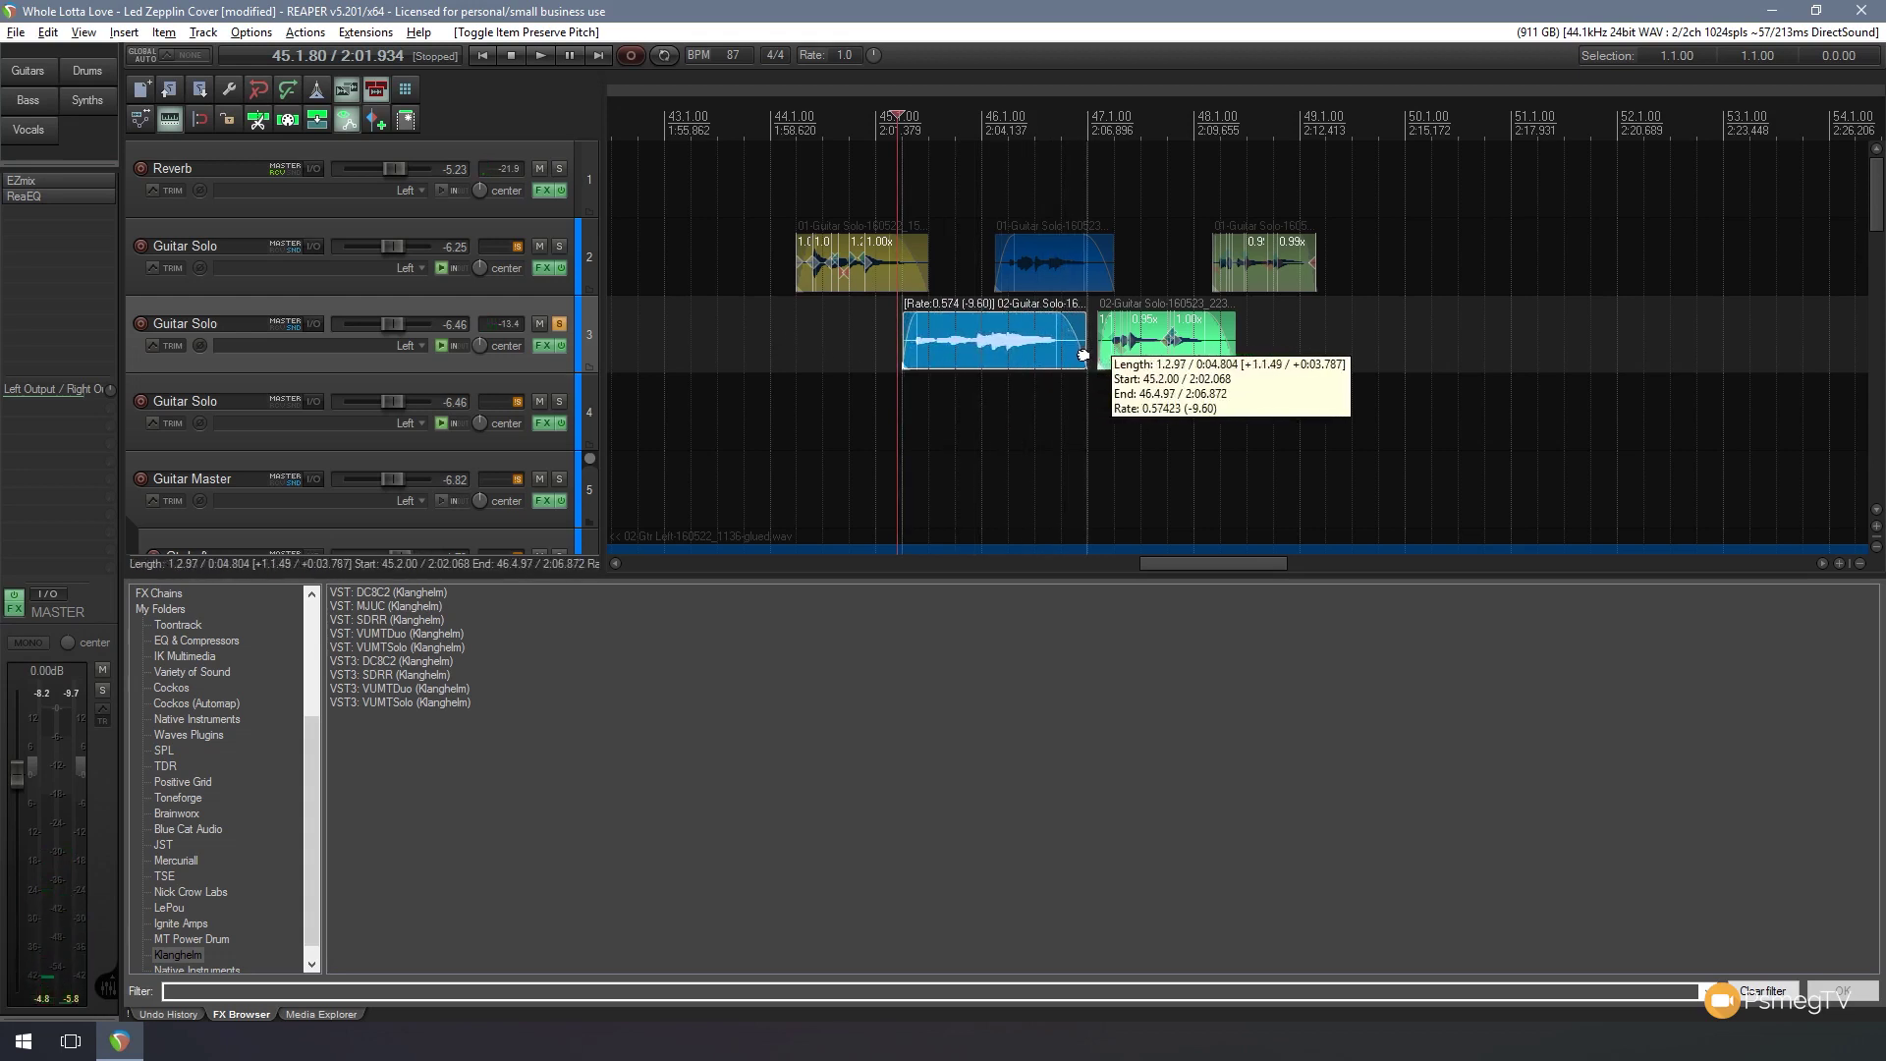
{"action": "left_click", "coordinate": [553, 63]}
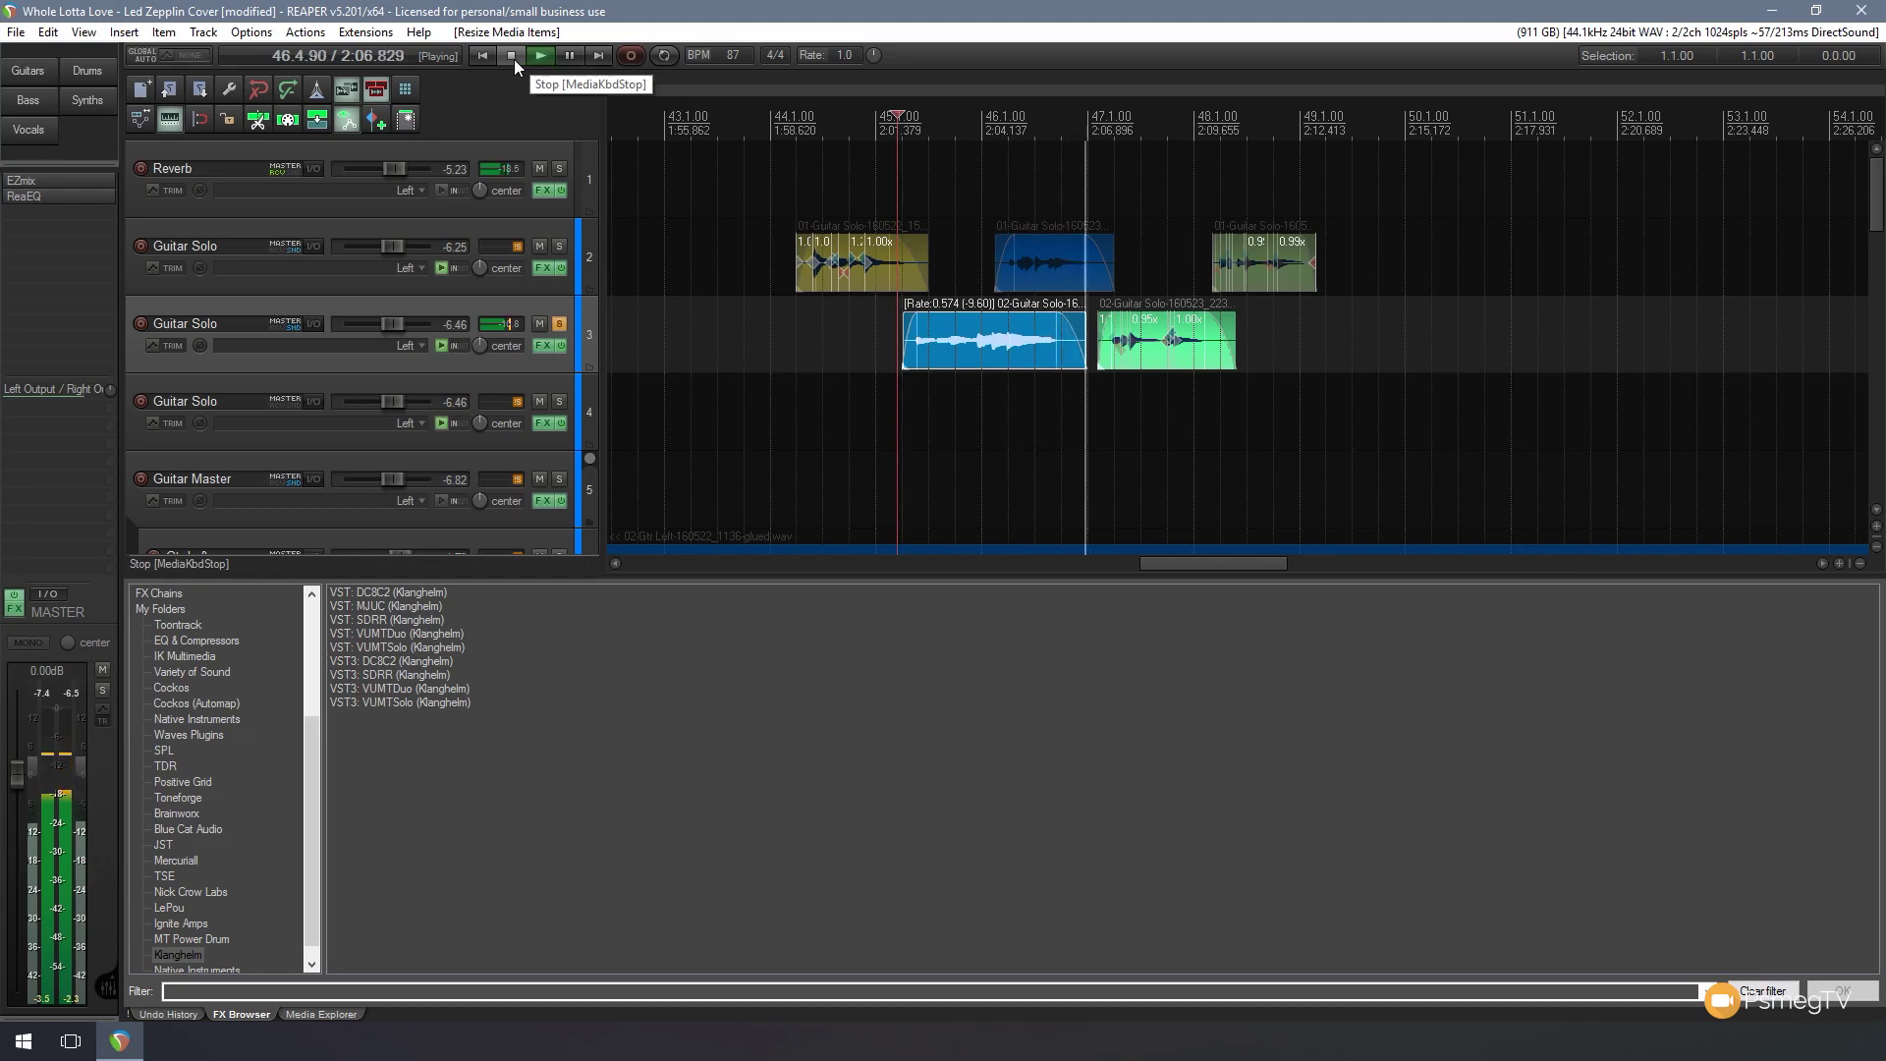
{"action": "left_click", "coordinate": [514, 59]}
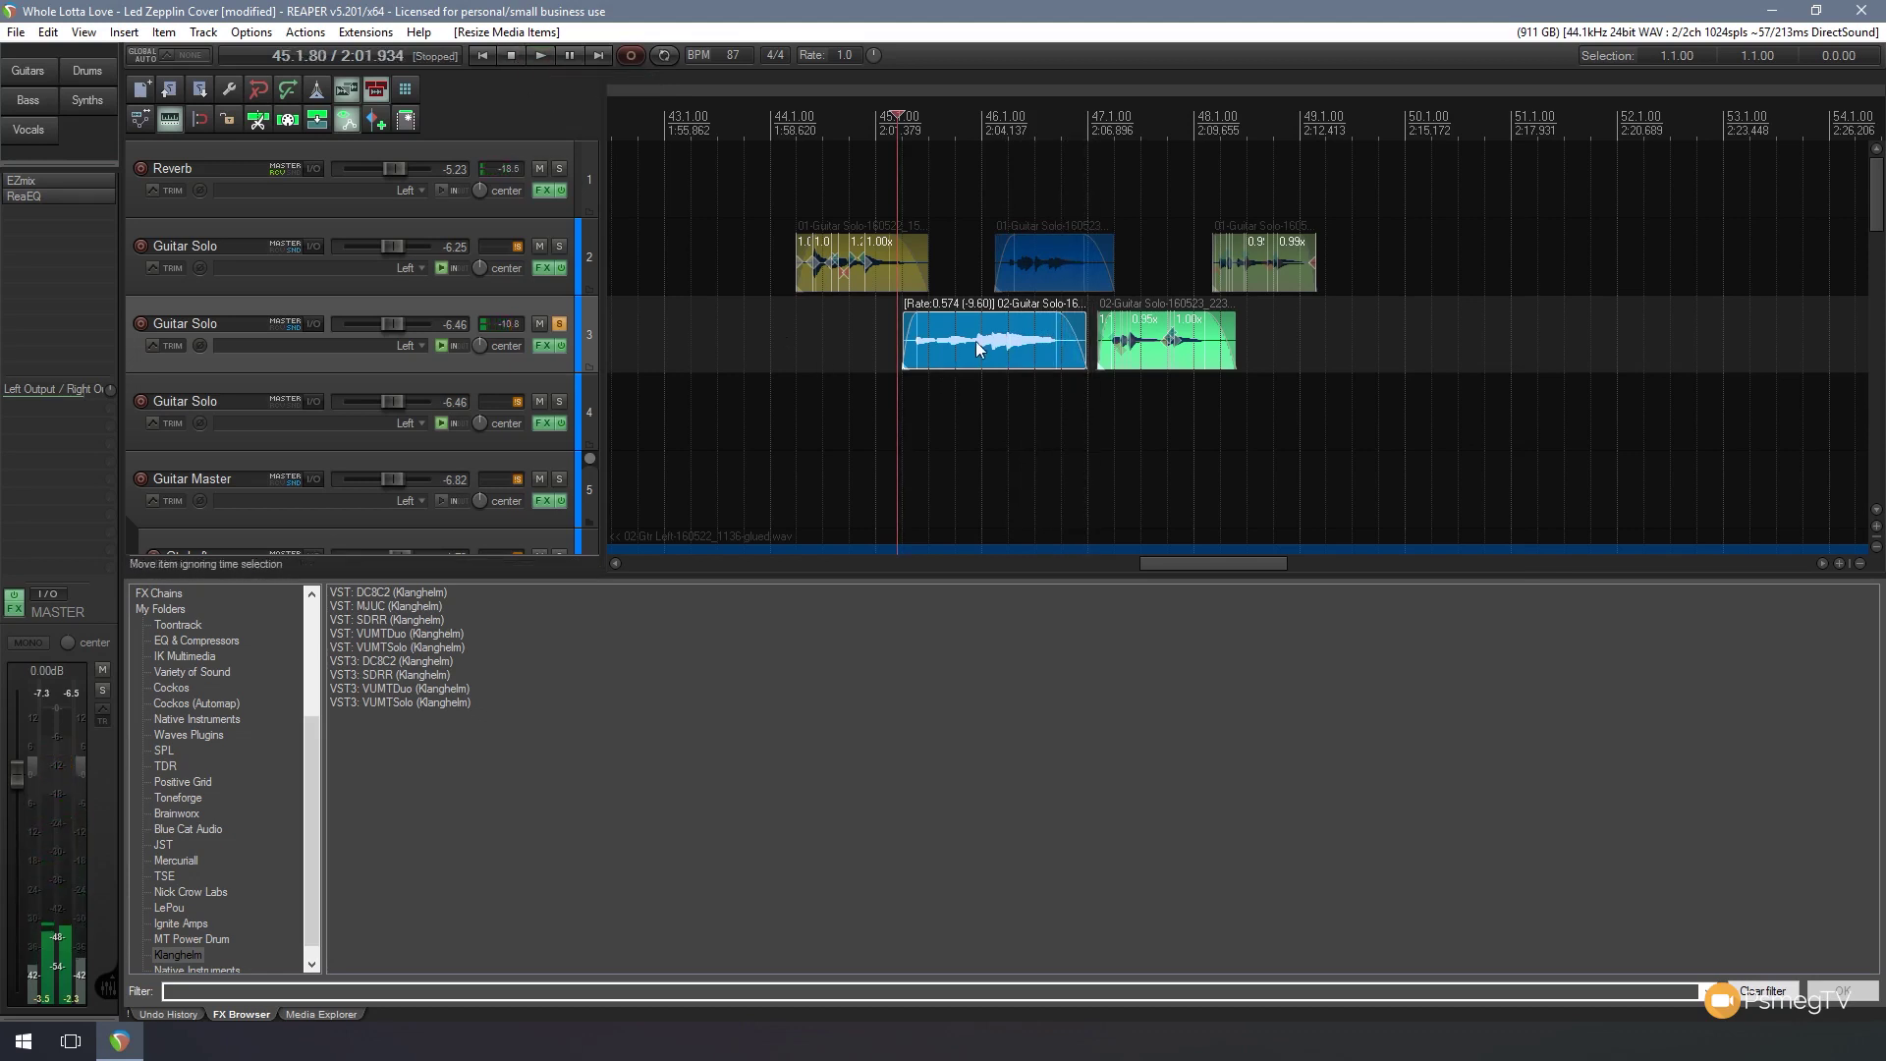
- Re-enable preserve pitch on the stretched solo clip and audition it at original pitch
{"action": "left_click", "coordinate": [954, 320]}
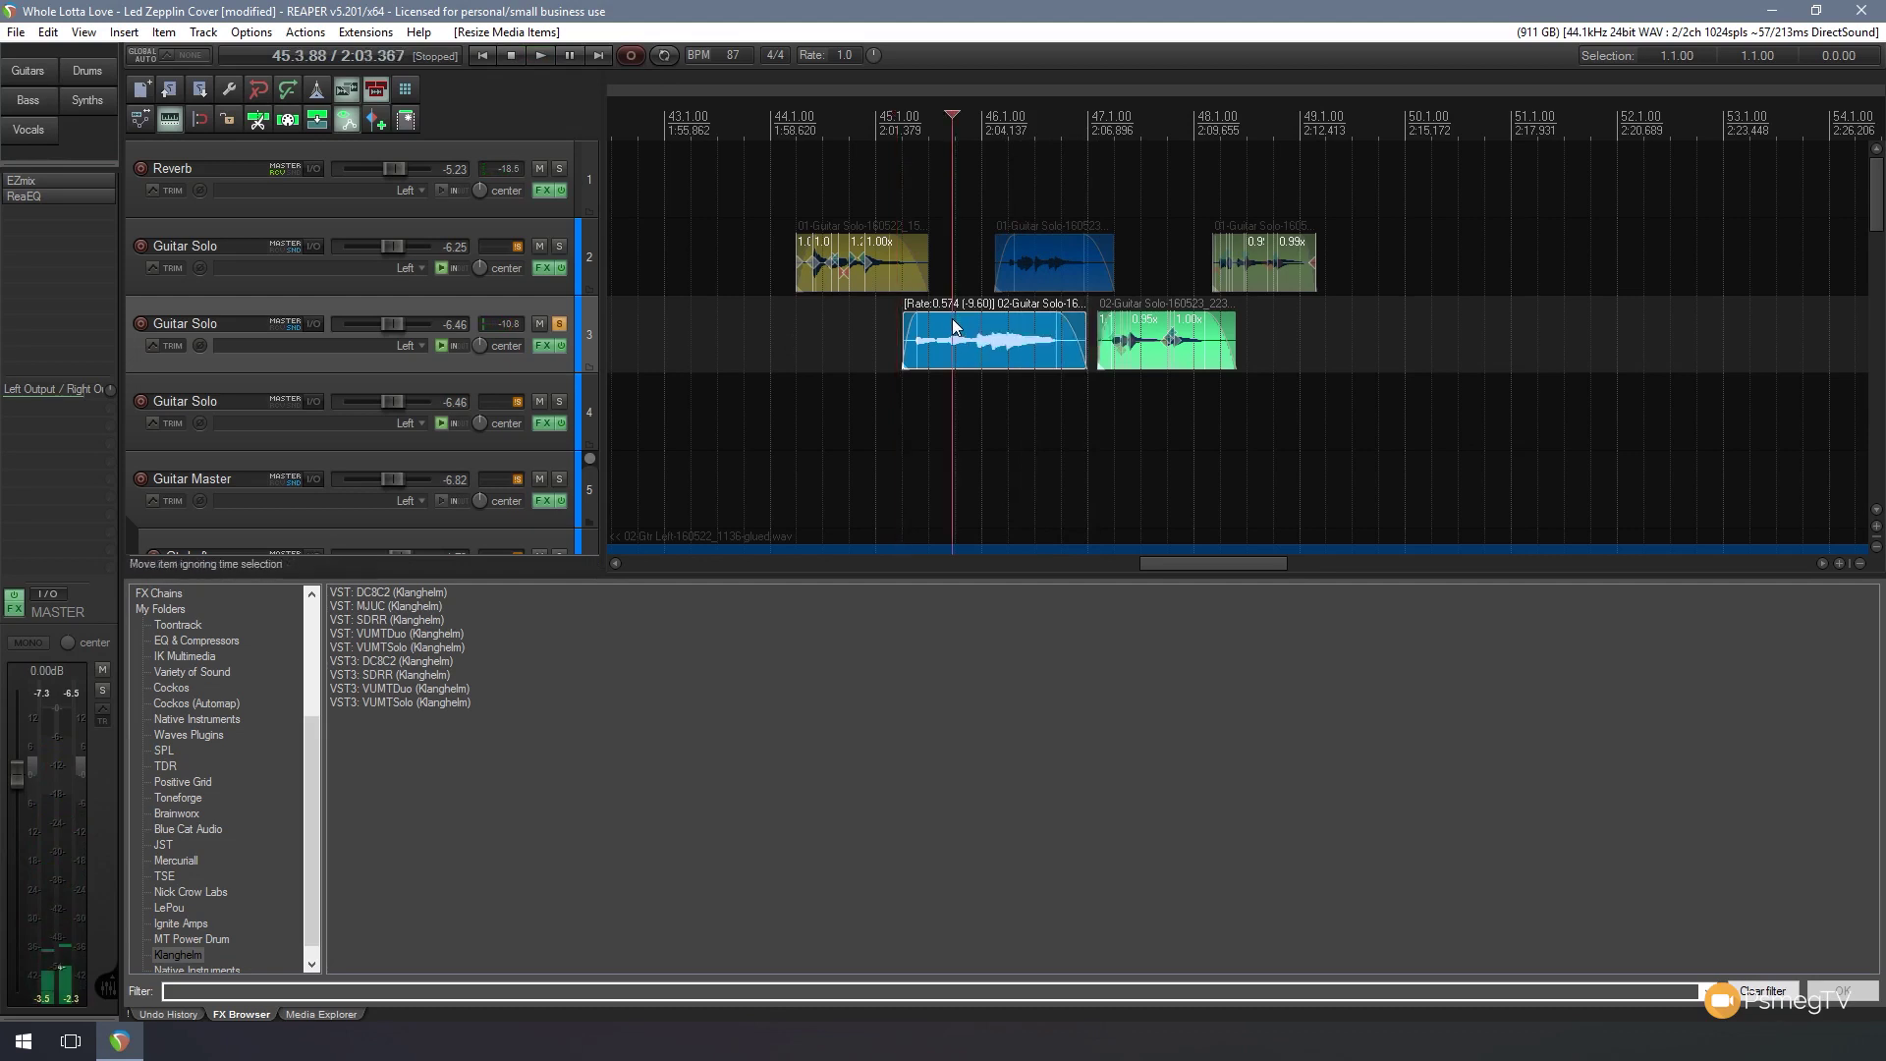
{"action": "right_click", "coordinate": [952, 319]}
{"action": "mouse_move", "coordinate": [1191, 289]}
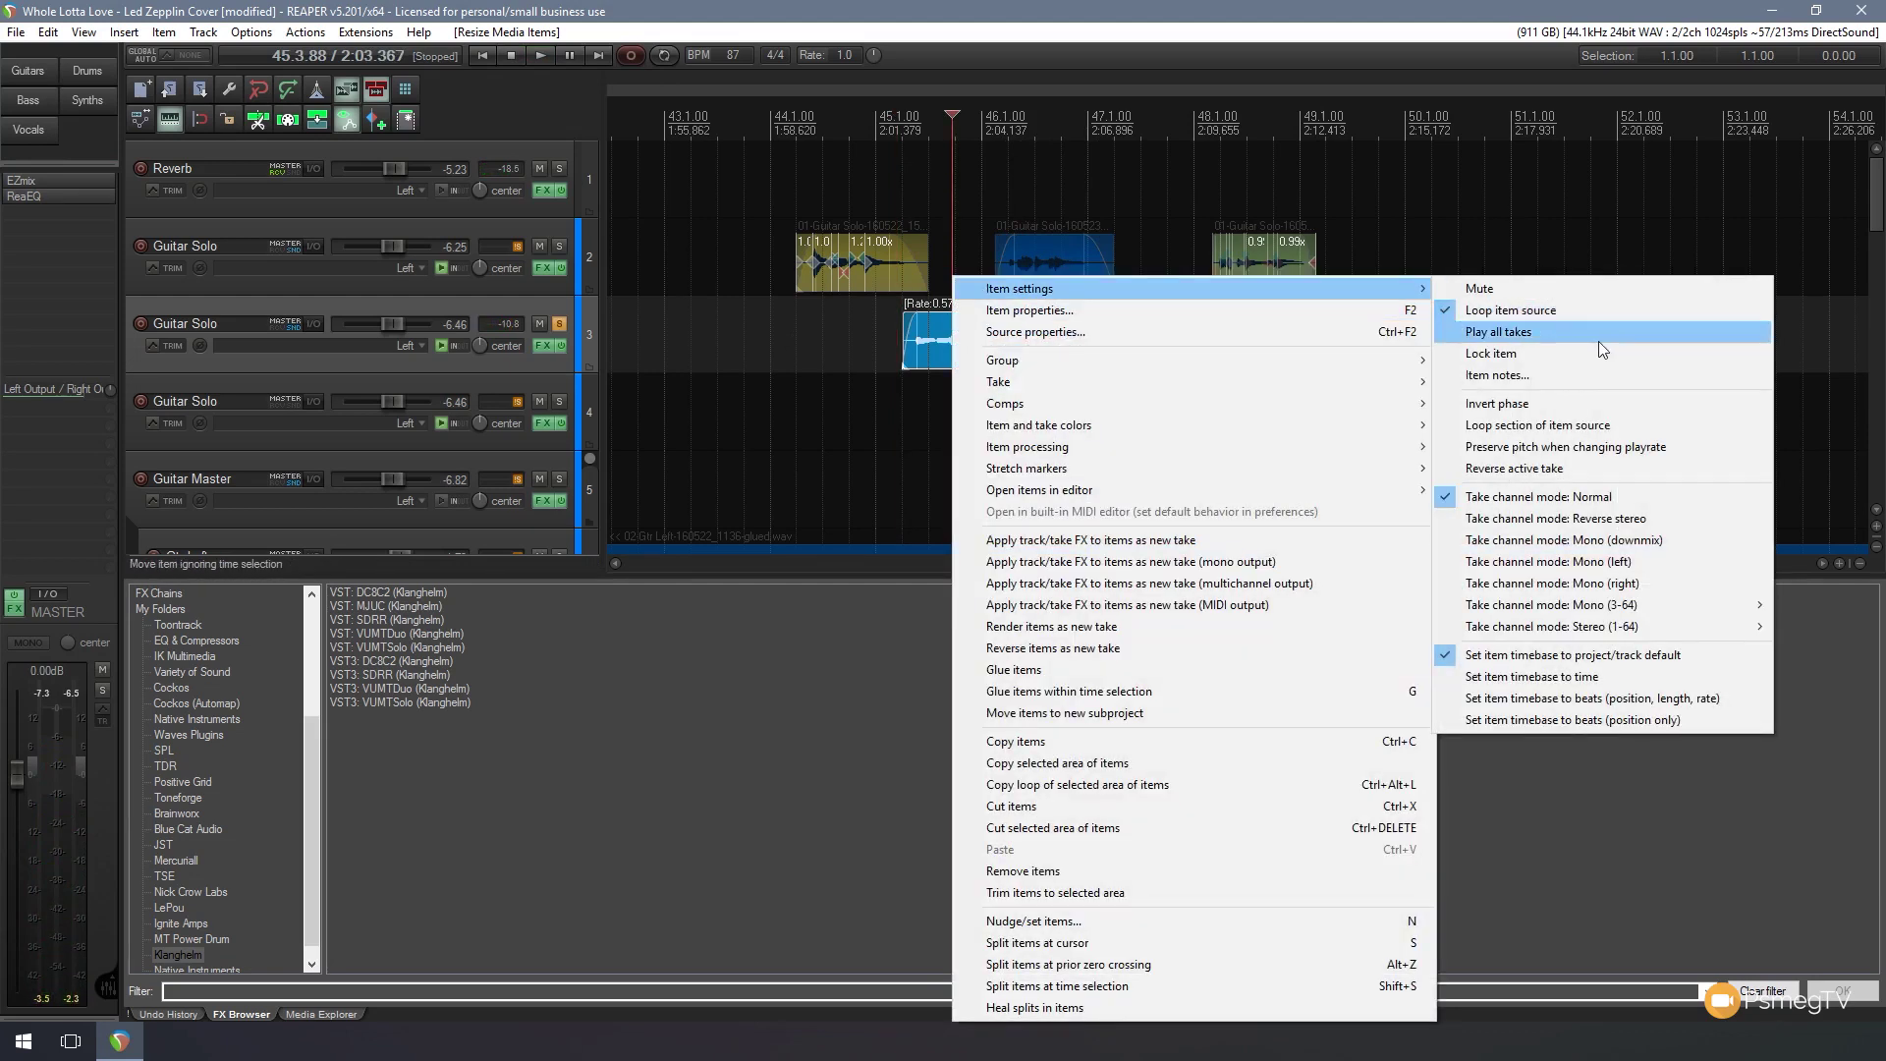
{"action": "left_click", "coordinate": [1554, 443]}
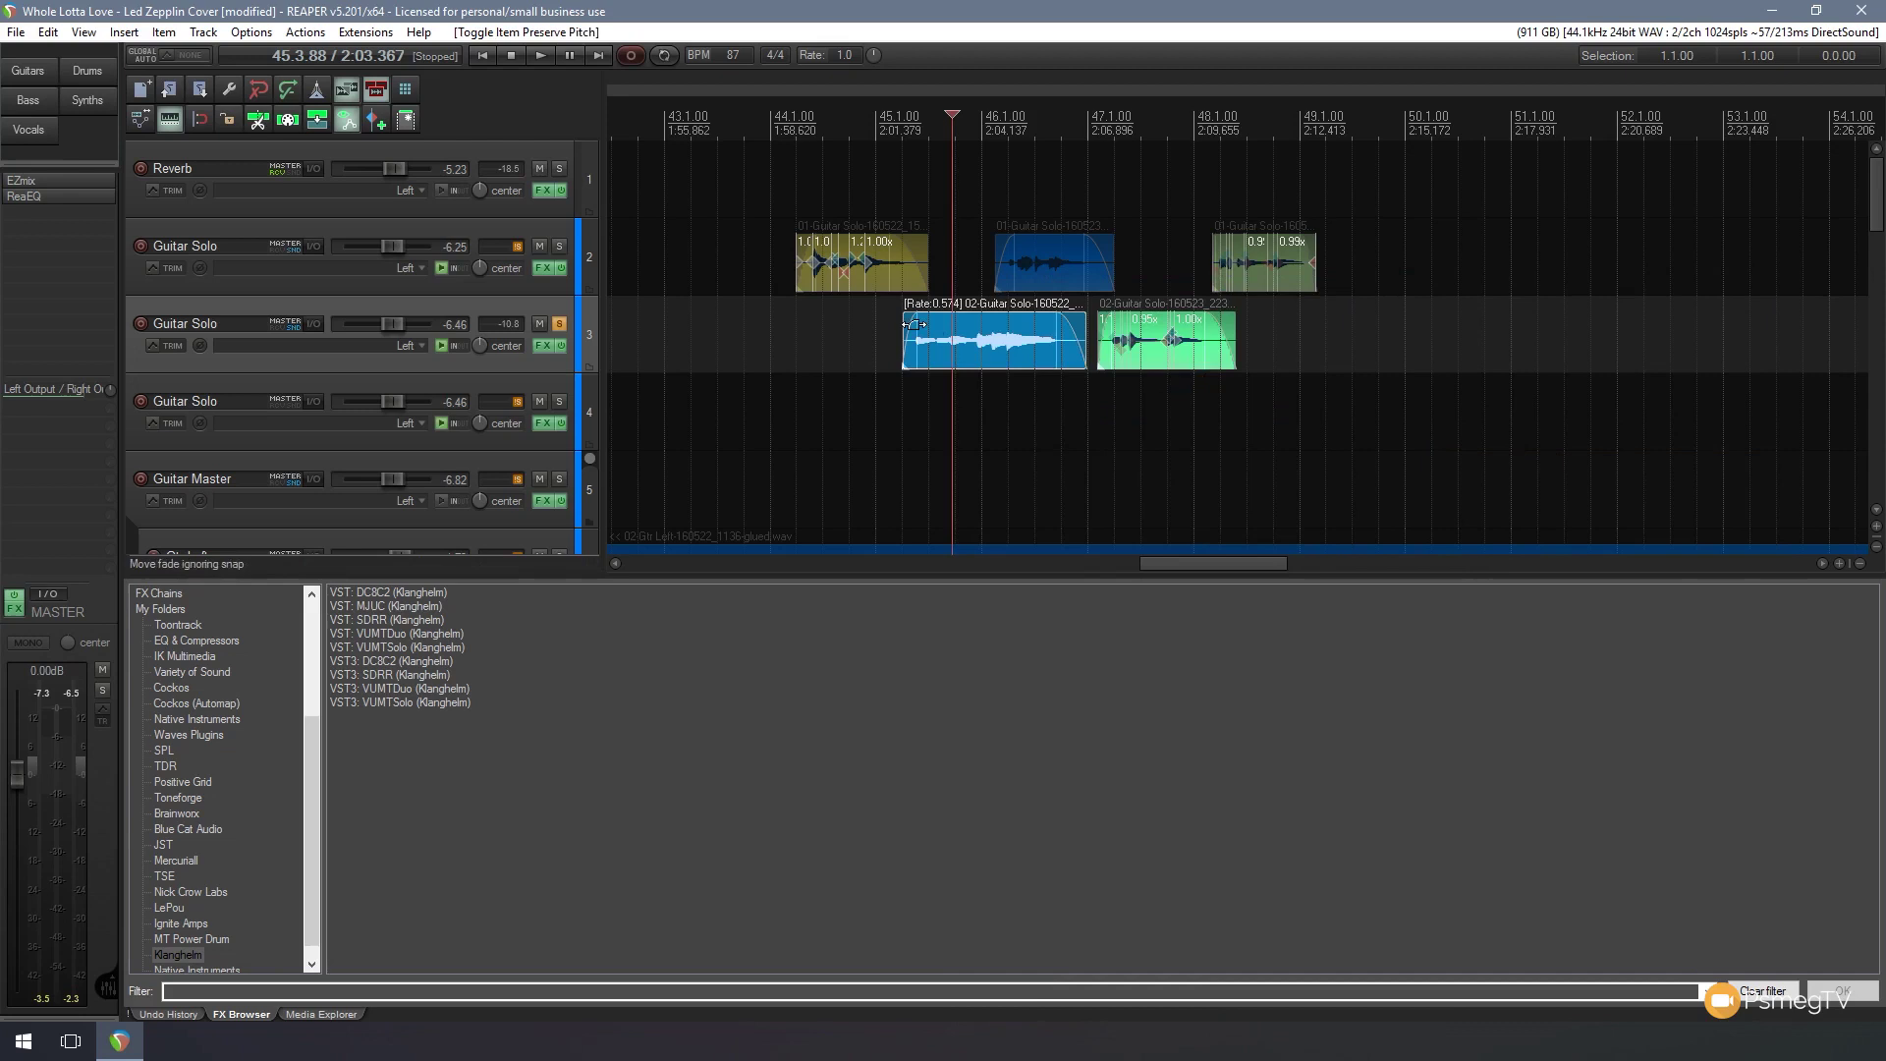
{"action": "left_click", "coordinate": [542, 60]}
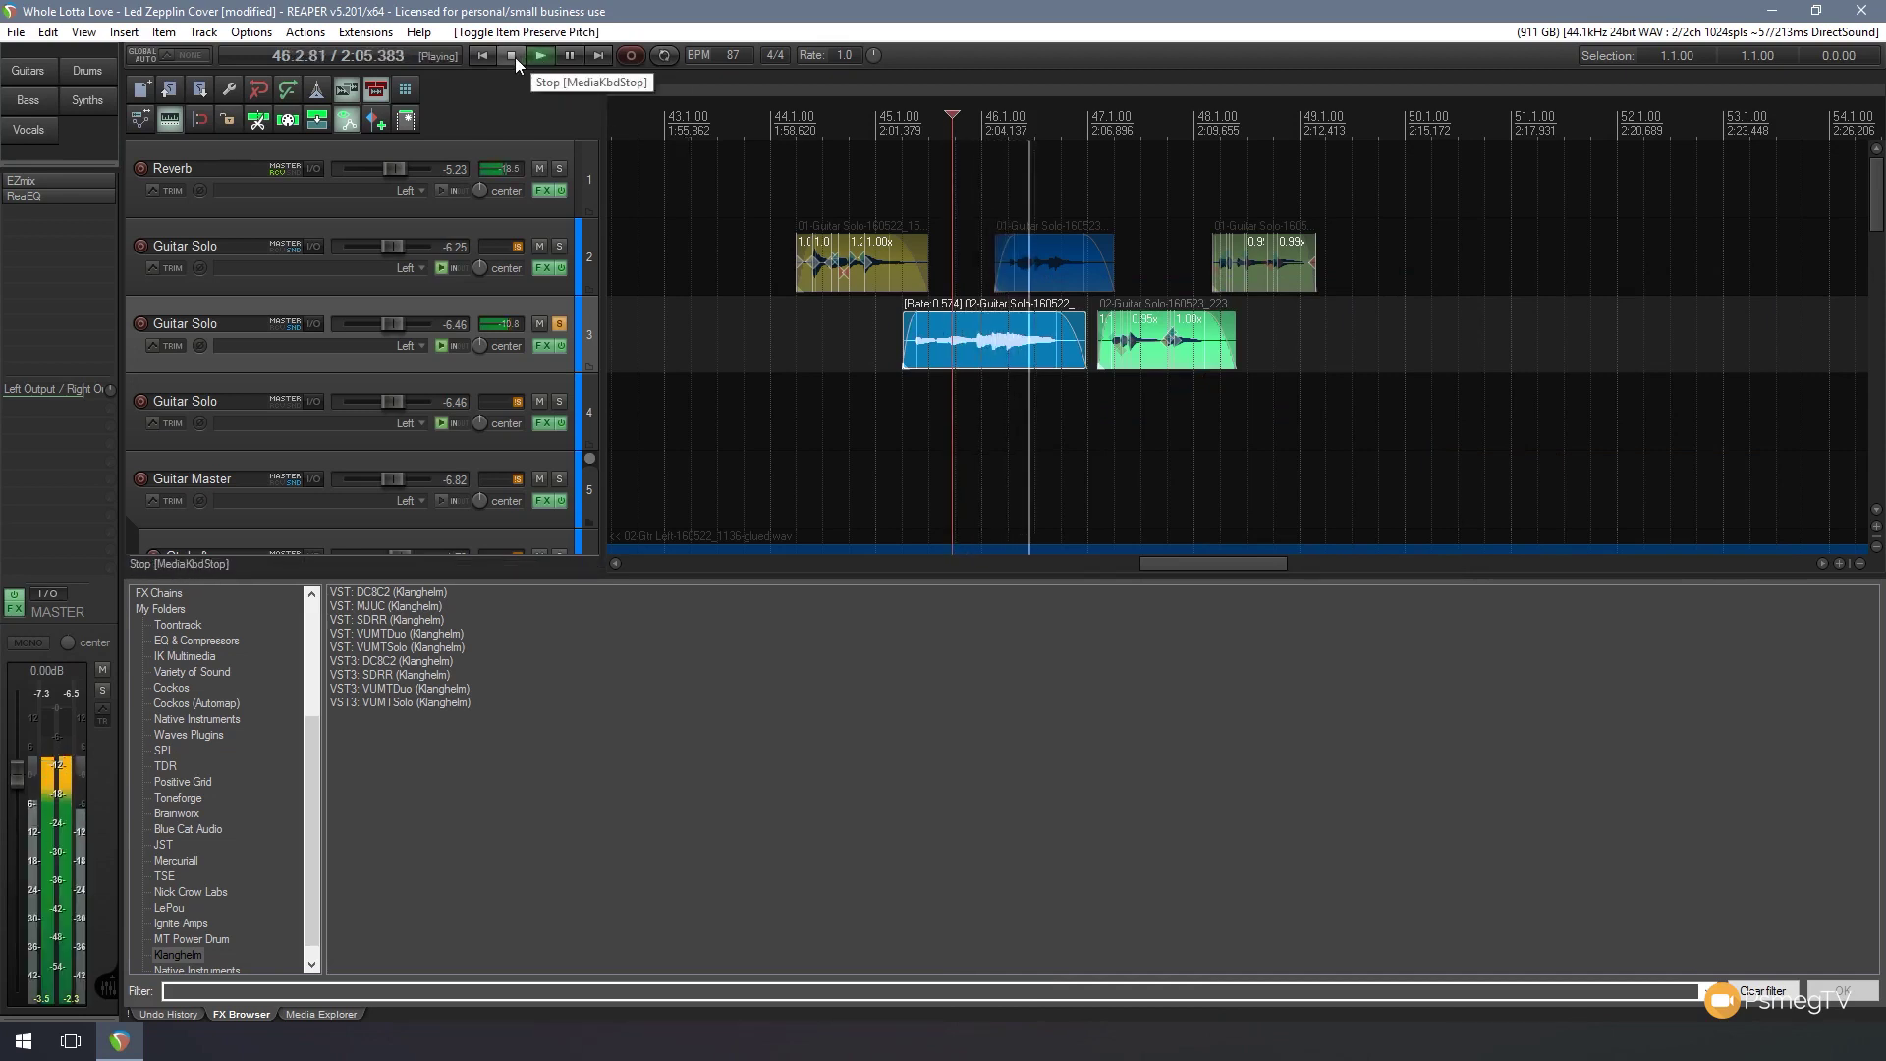
{"action": "left_click", "coordinate": [514, 57]}
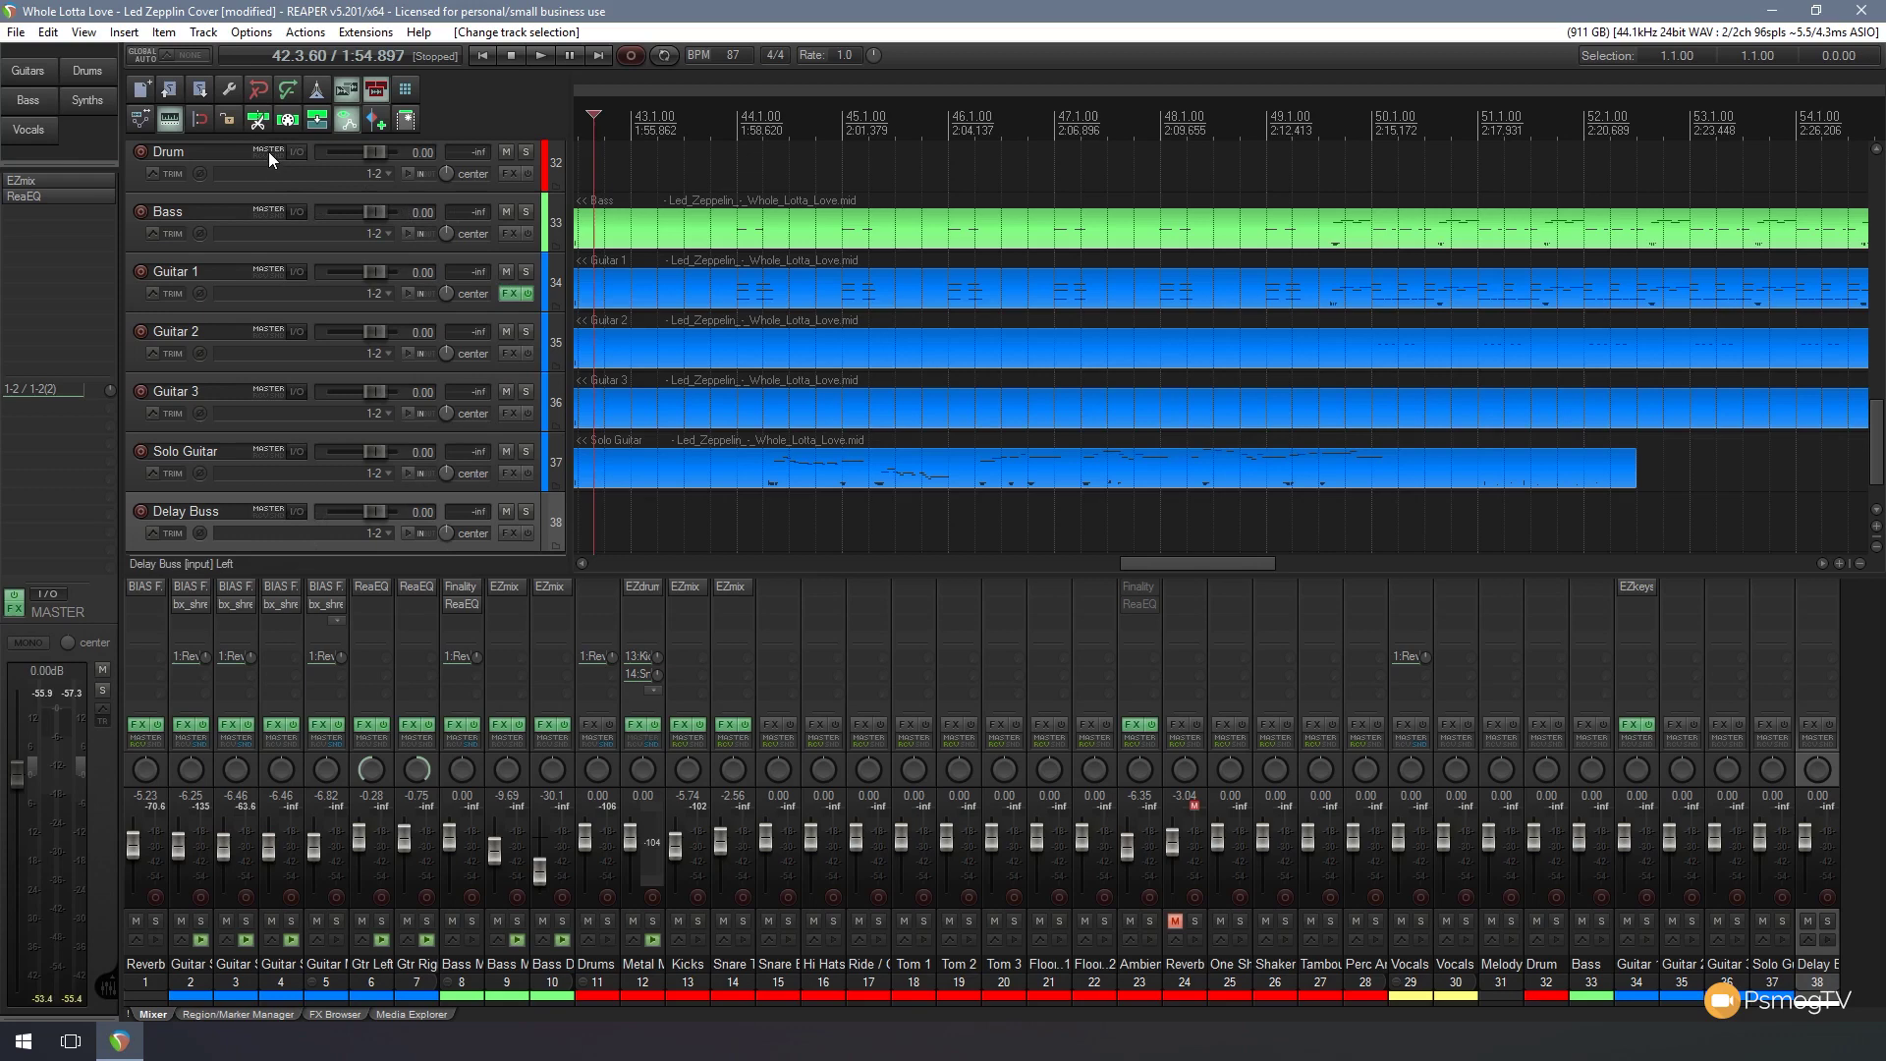
{"action": "left_click_drag", "start_coordinate": [268, 151], "coordinate": [271, 510]}
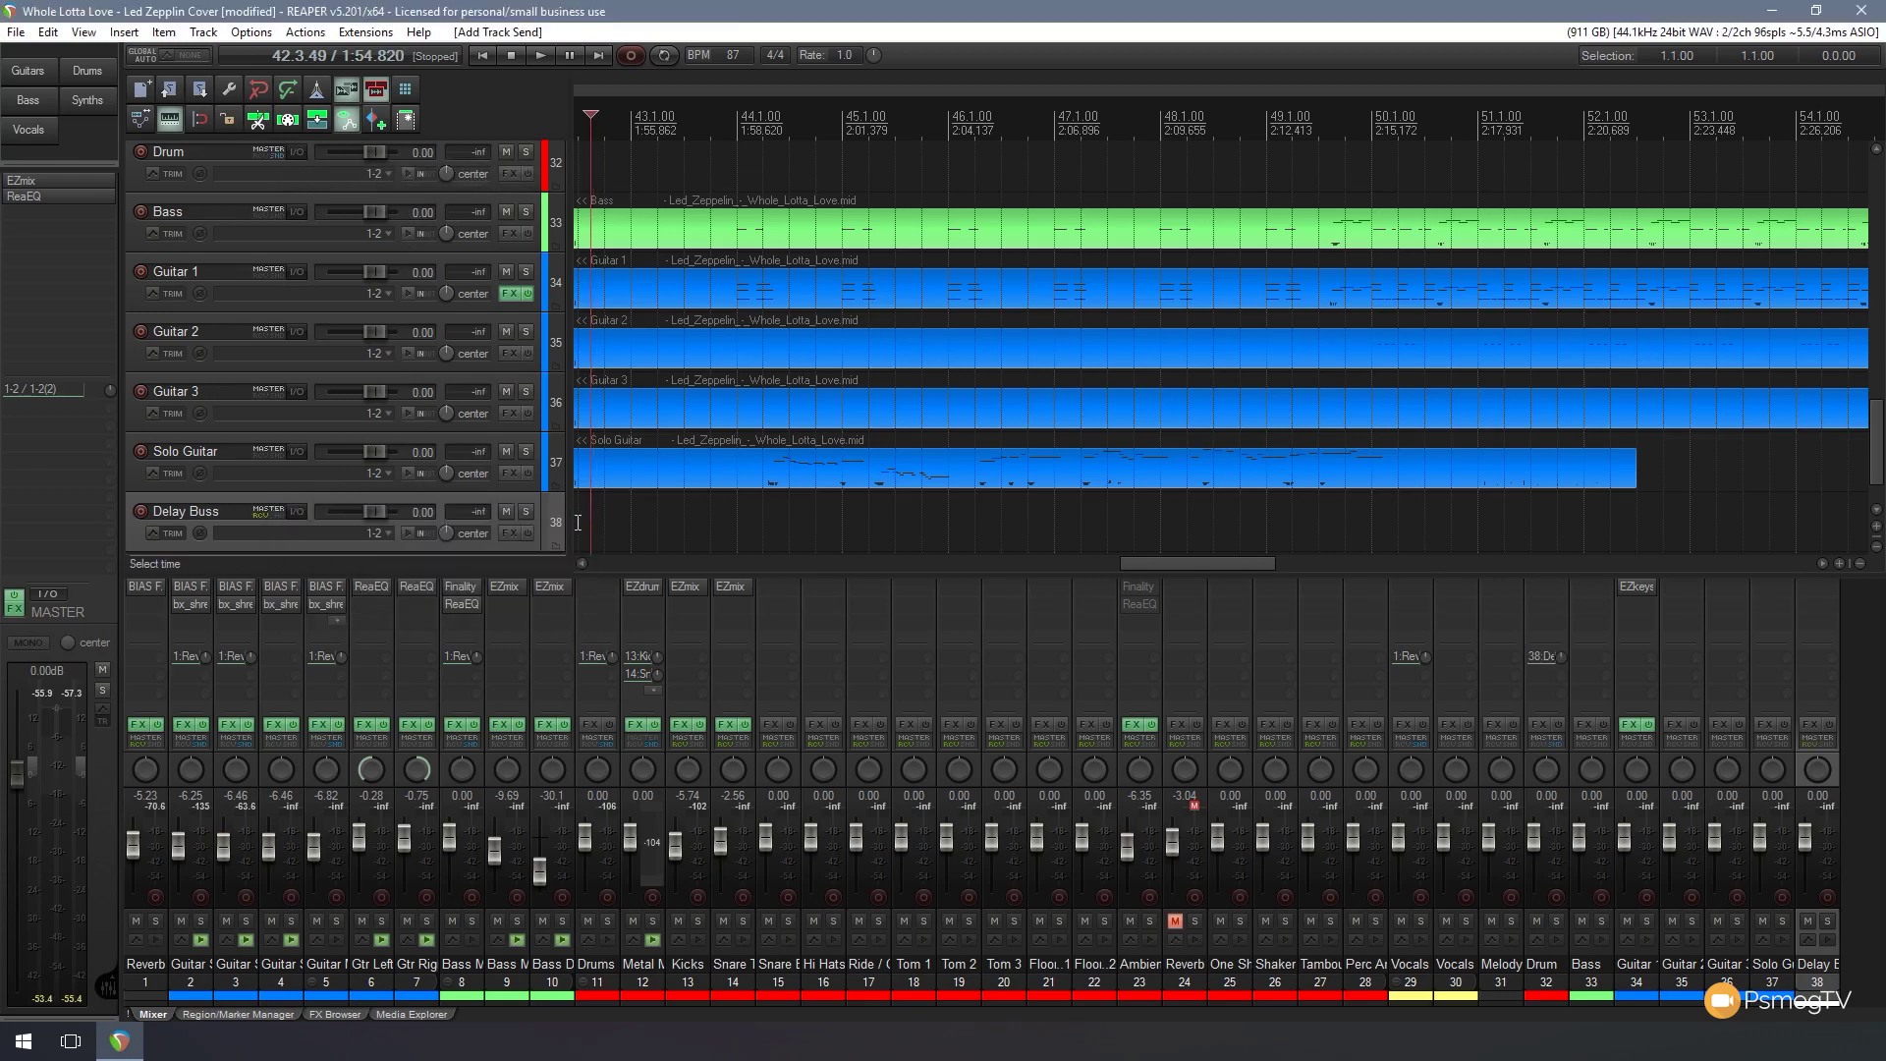
{"action": "left_click", "coordinate": [295, 154]}
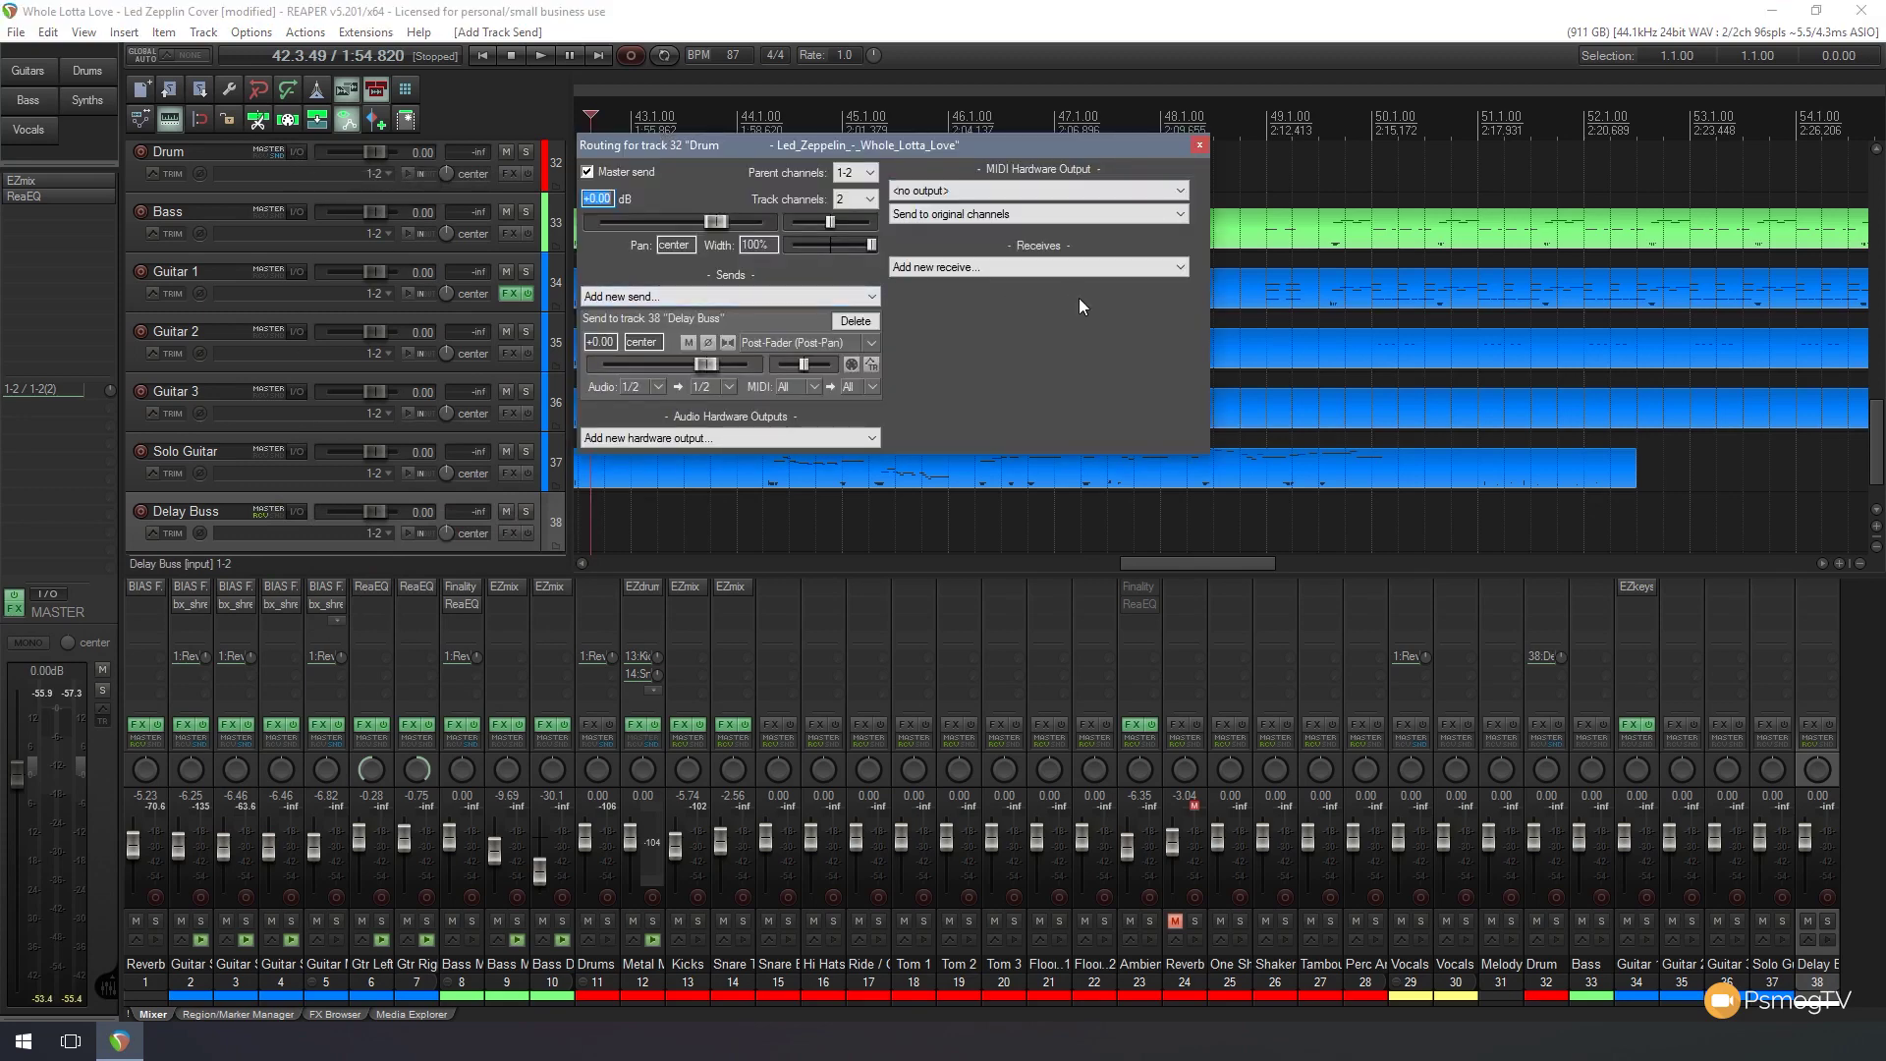
{"action": "left_click", "coordinate": [1202, 144]}
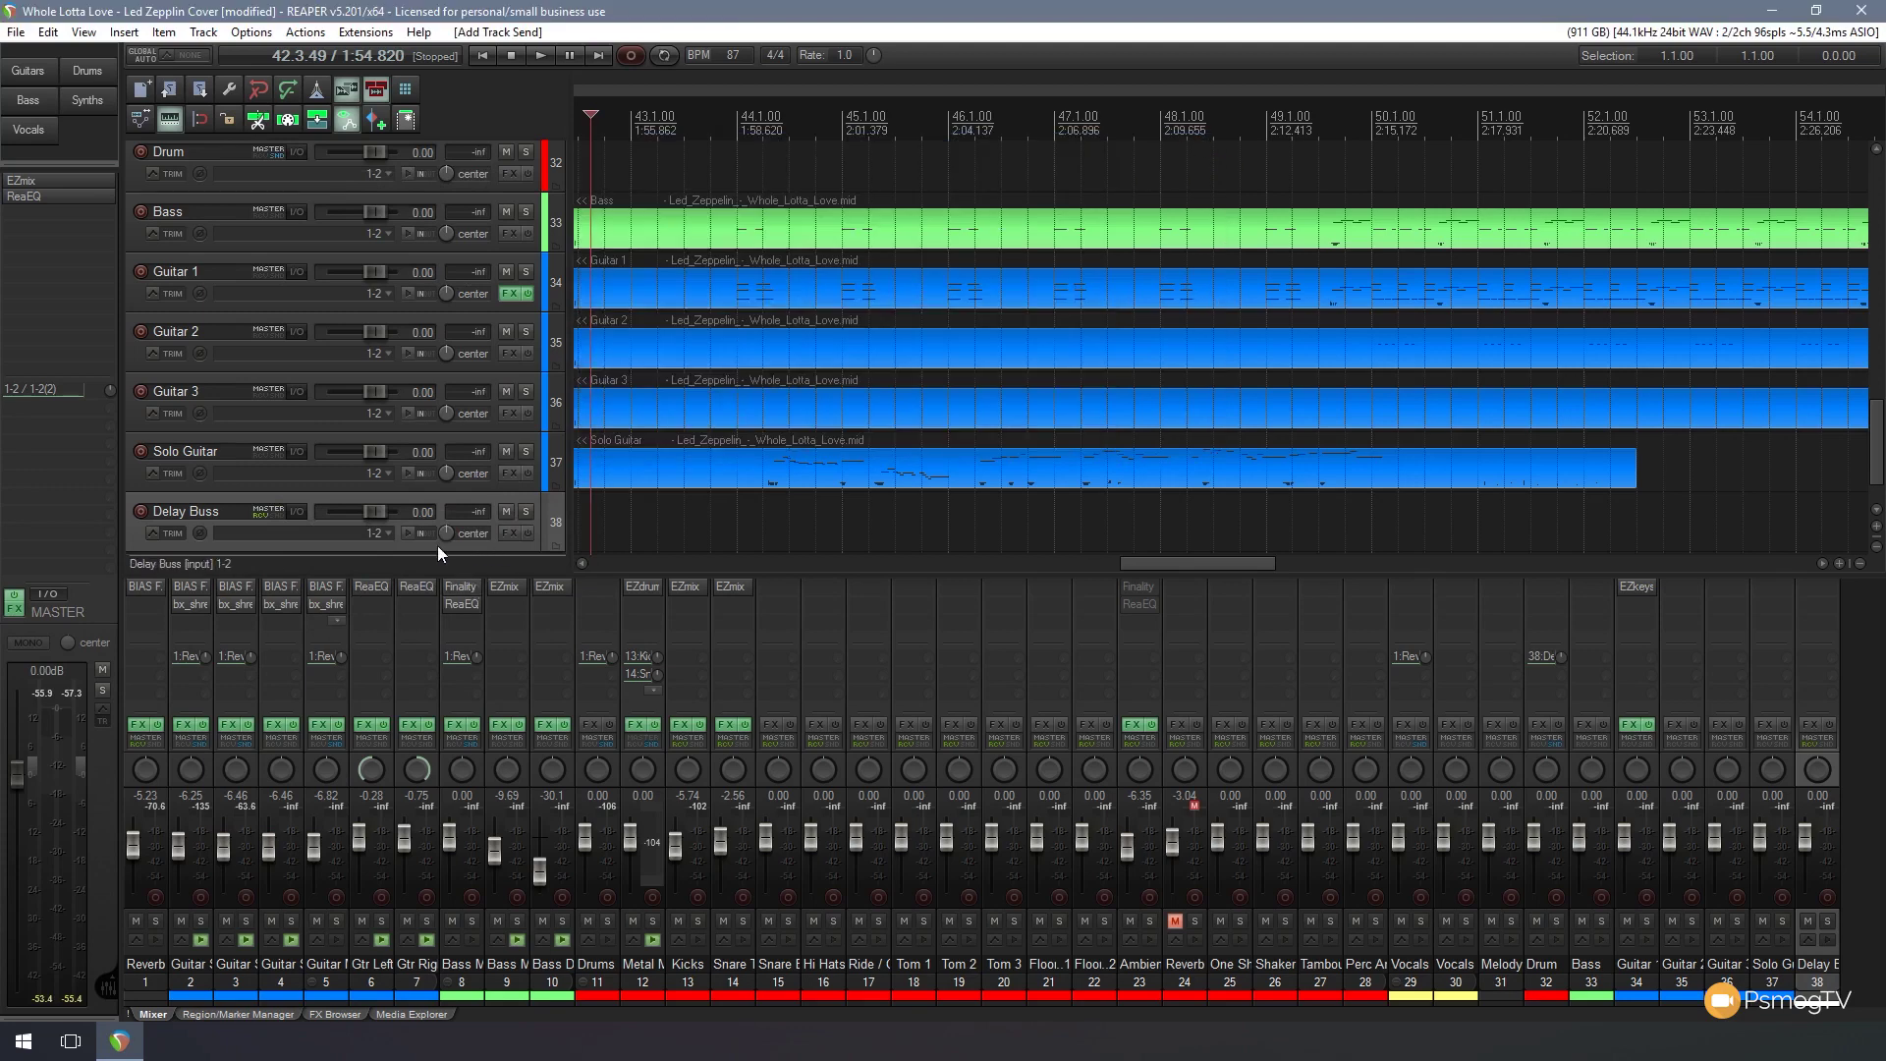
{"action": "left_click", "coordinate": [297, 514]}
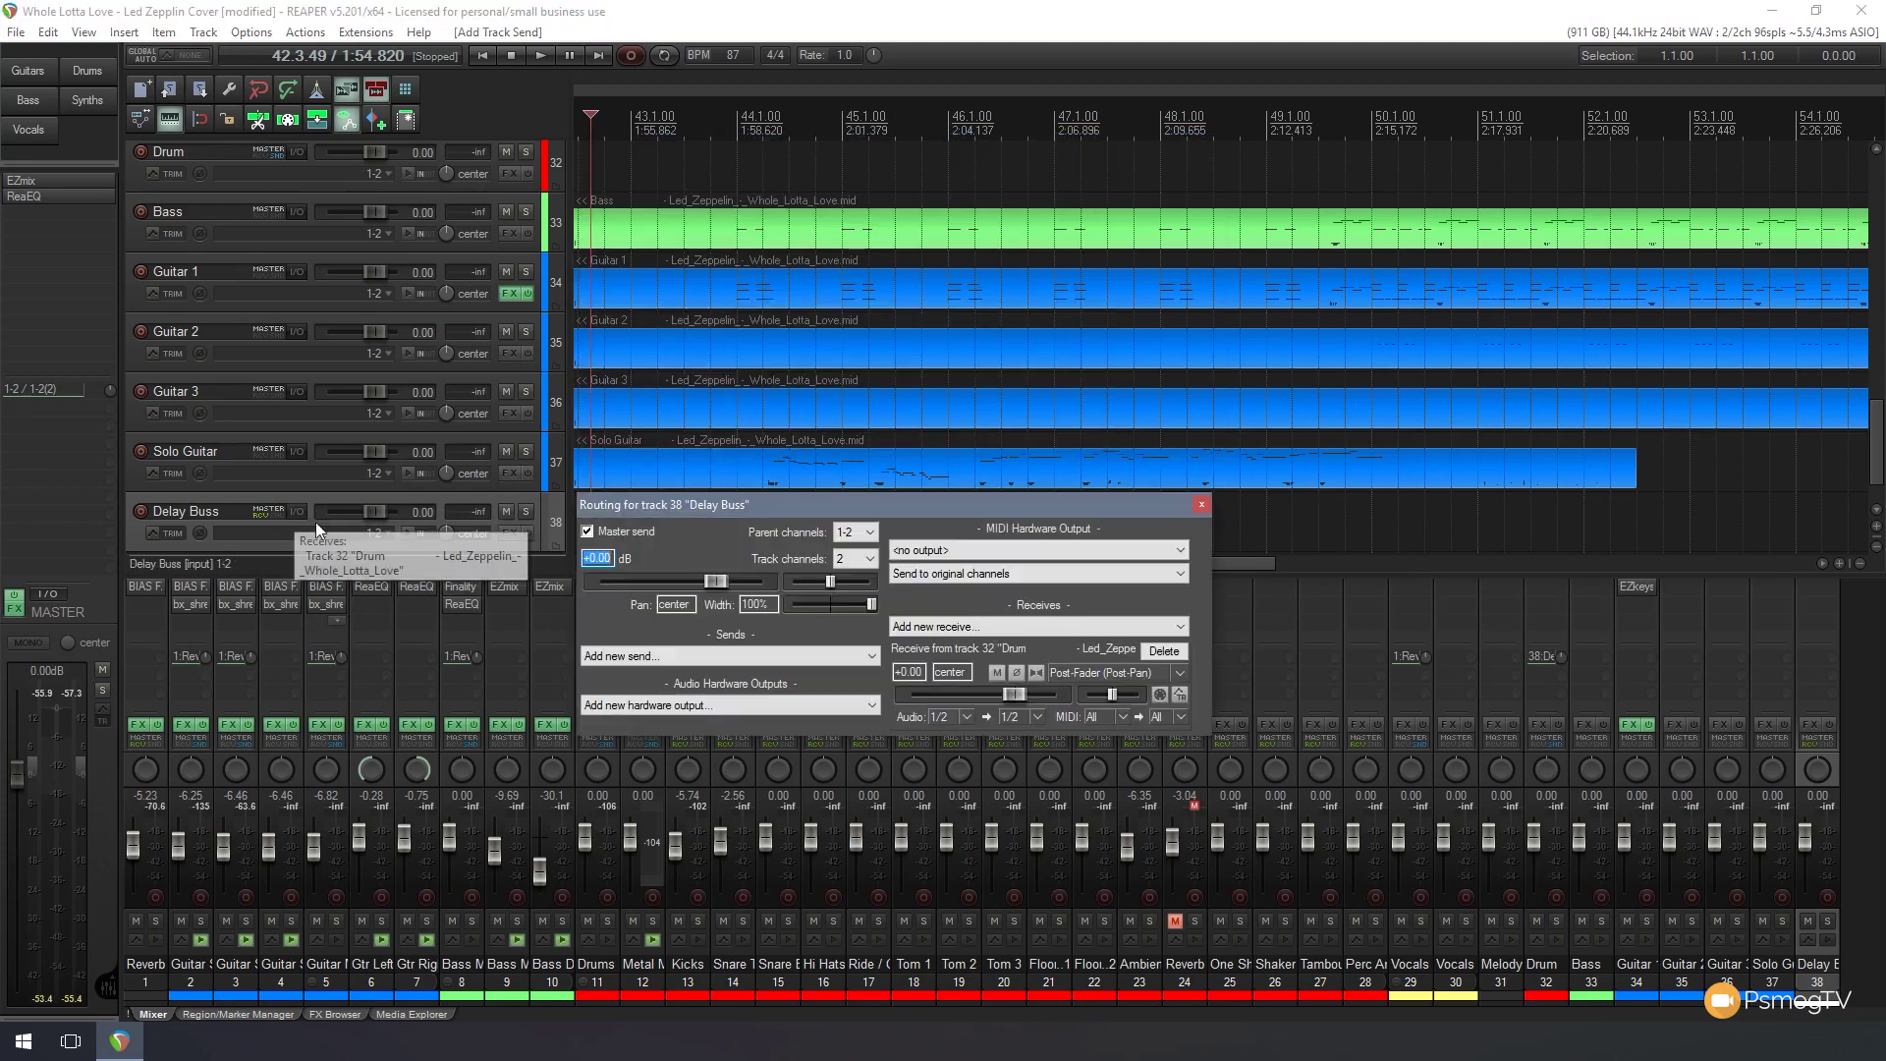
{"action": "left_click", "coordinate": [1164, 650]}
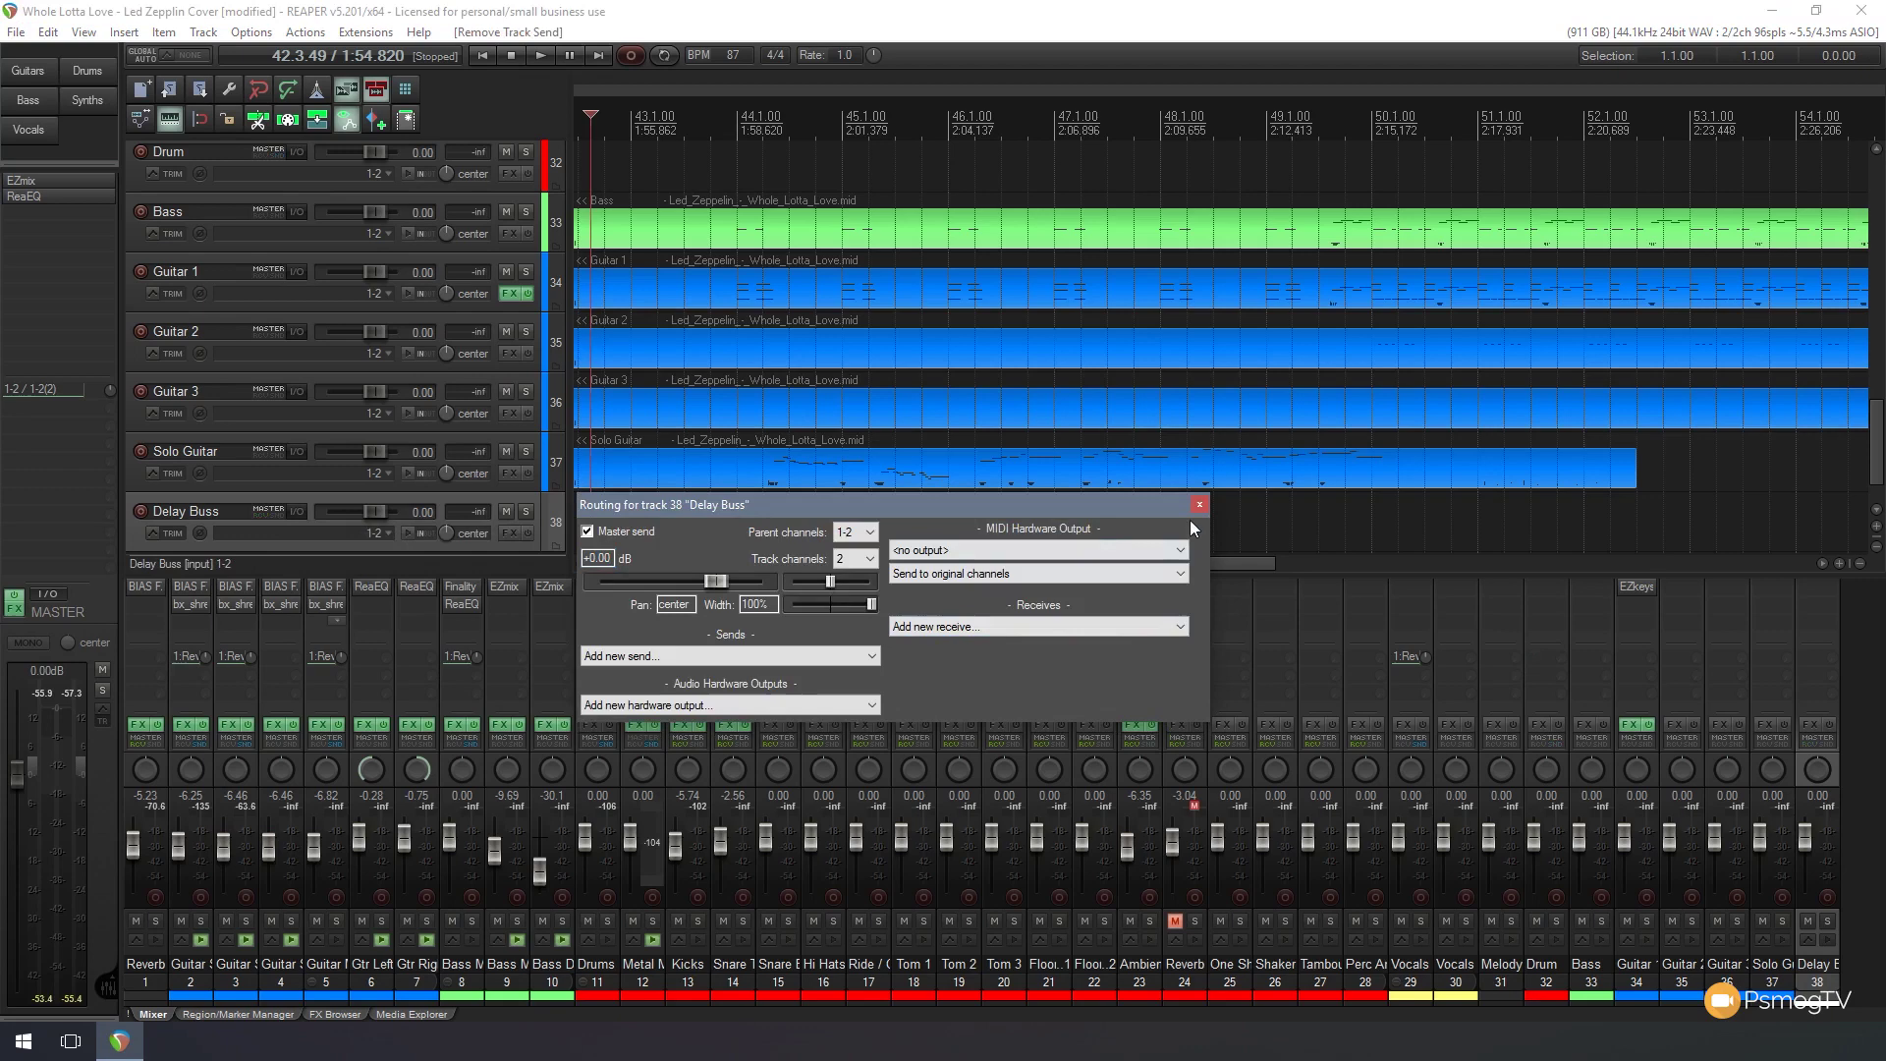
{"action": "left_click", "coordinate": [1199, 506]}
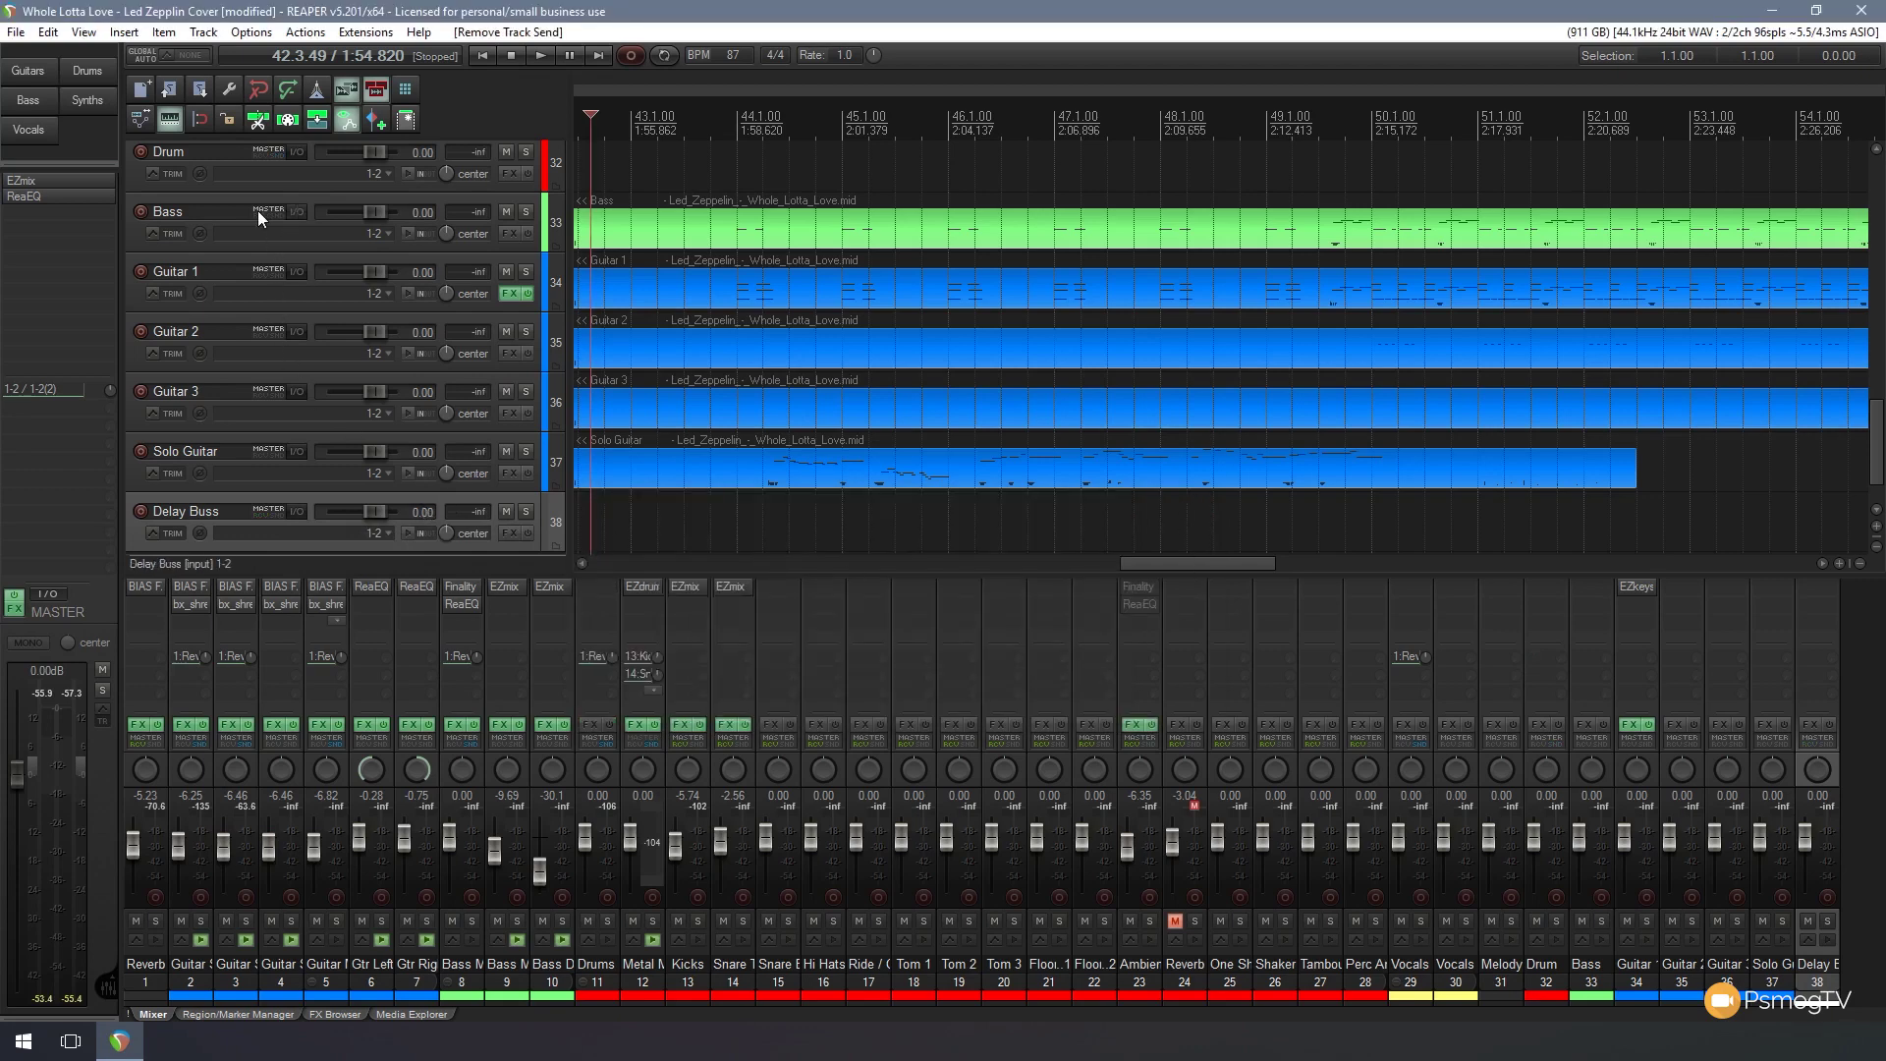
- Send the selected Drum through Solo Guitar tracks to Delay Buss and confirm its six receives
{"action": "left_click", "coordinate": [133, 176]}
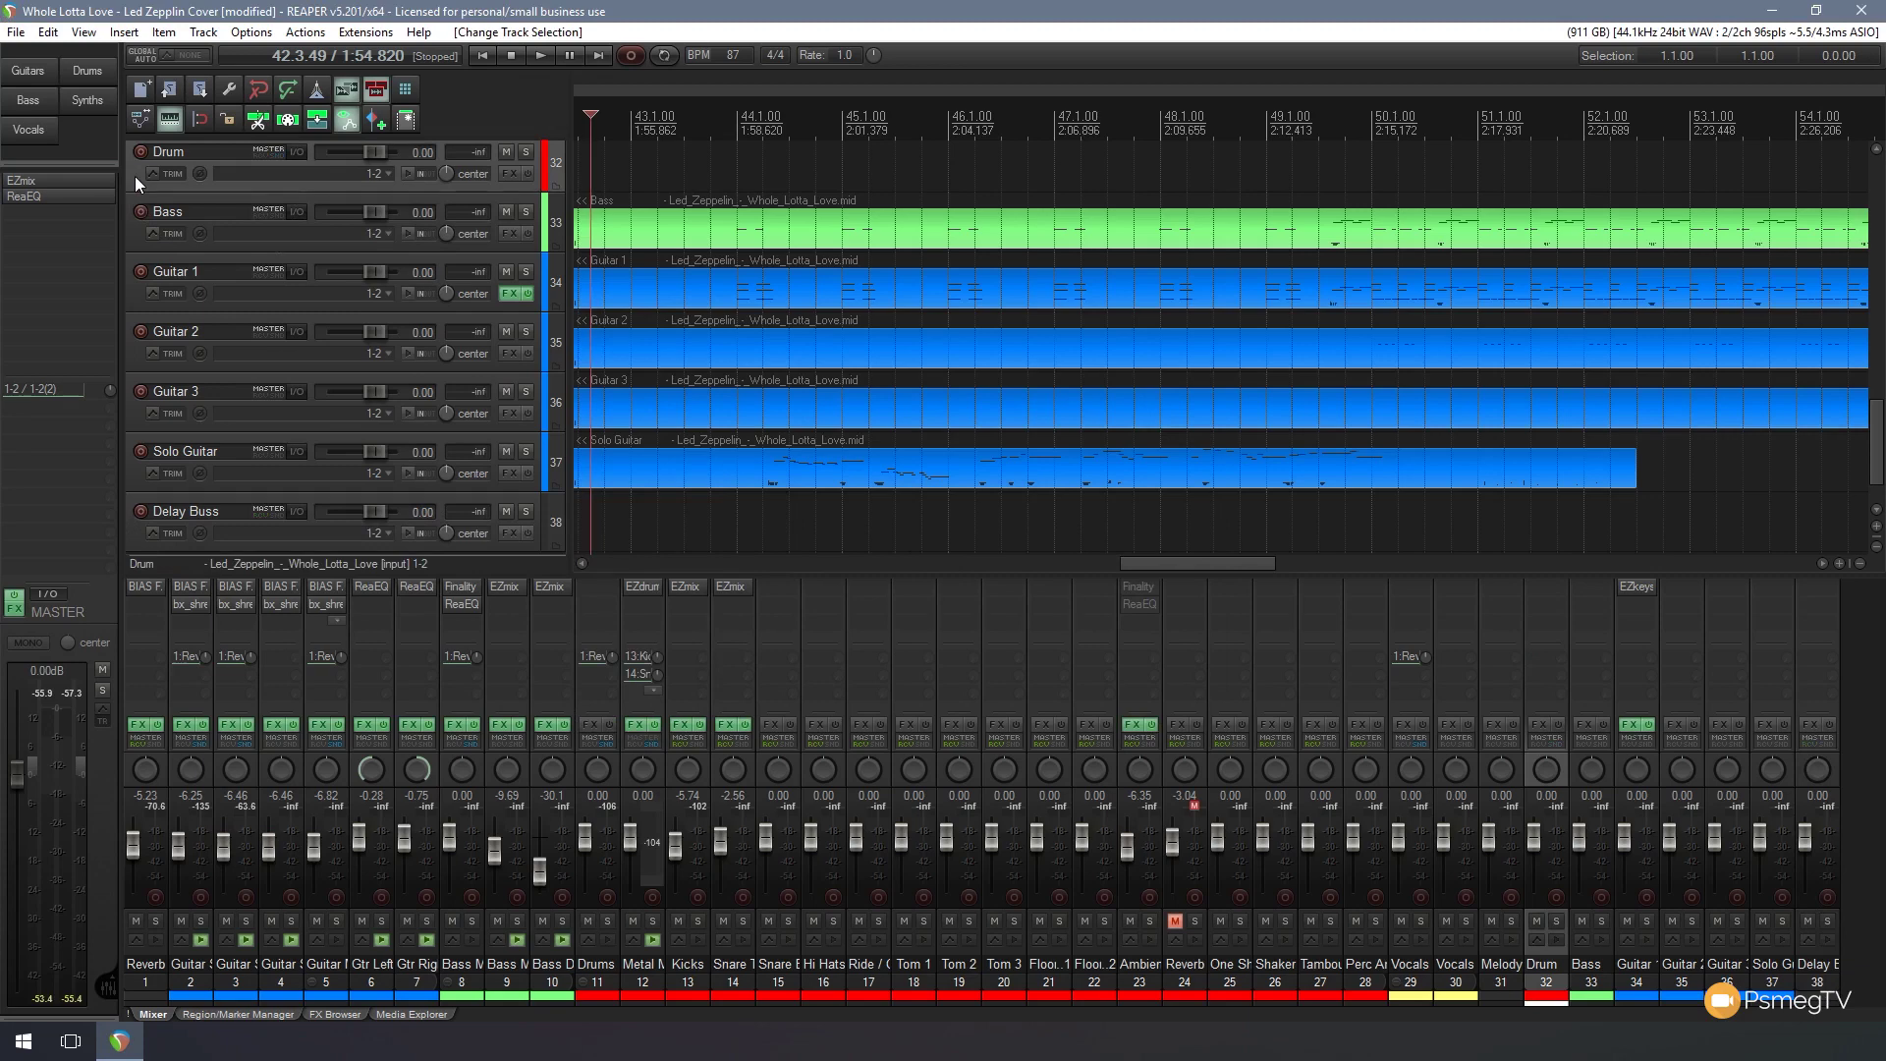
{"action": "left_click", "coordinate": [132, 533], "text": "shift"}
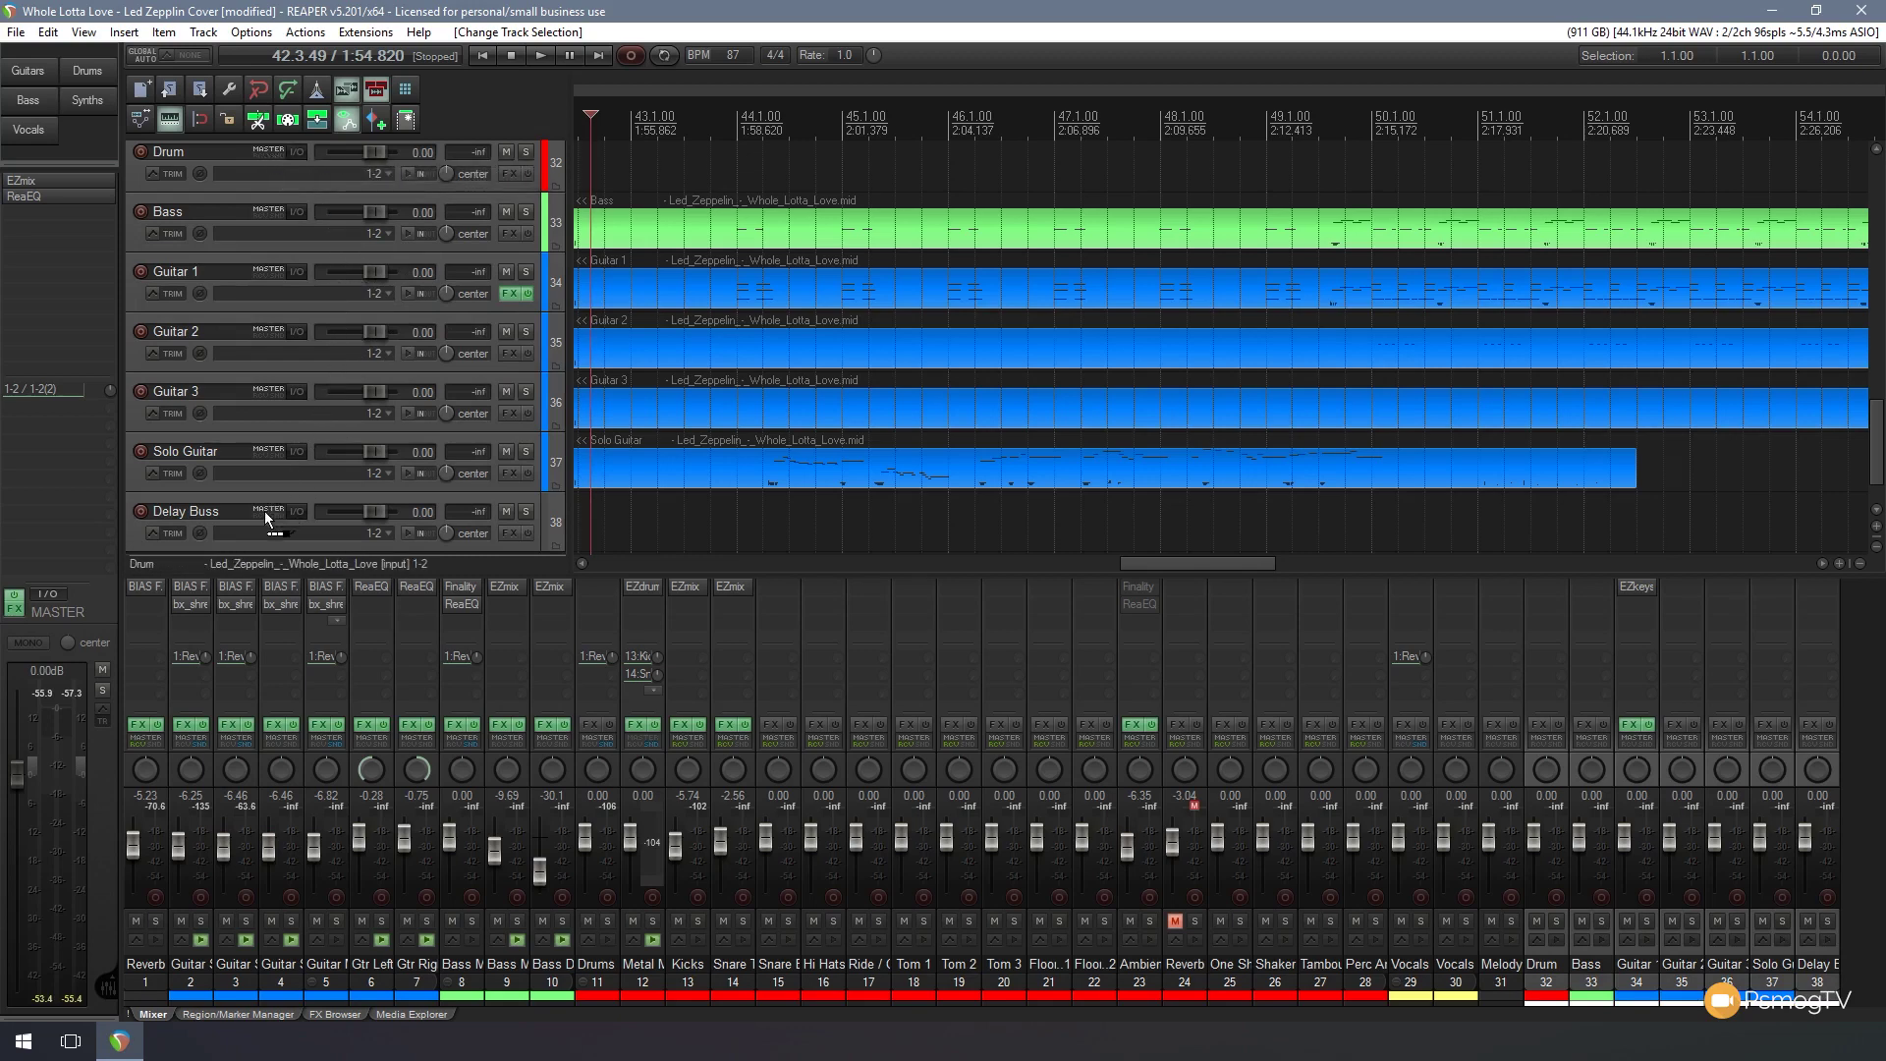
{"action": "left_click_drag", "start_coordinate": [264, 512], "coordinate": [265, 512]}
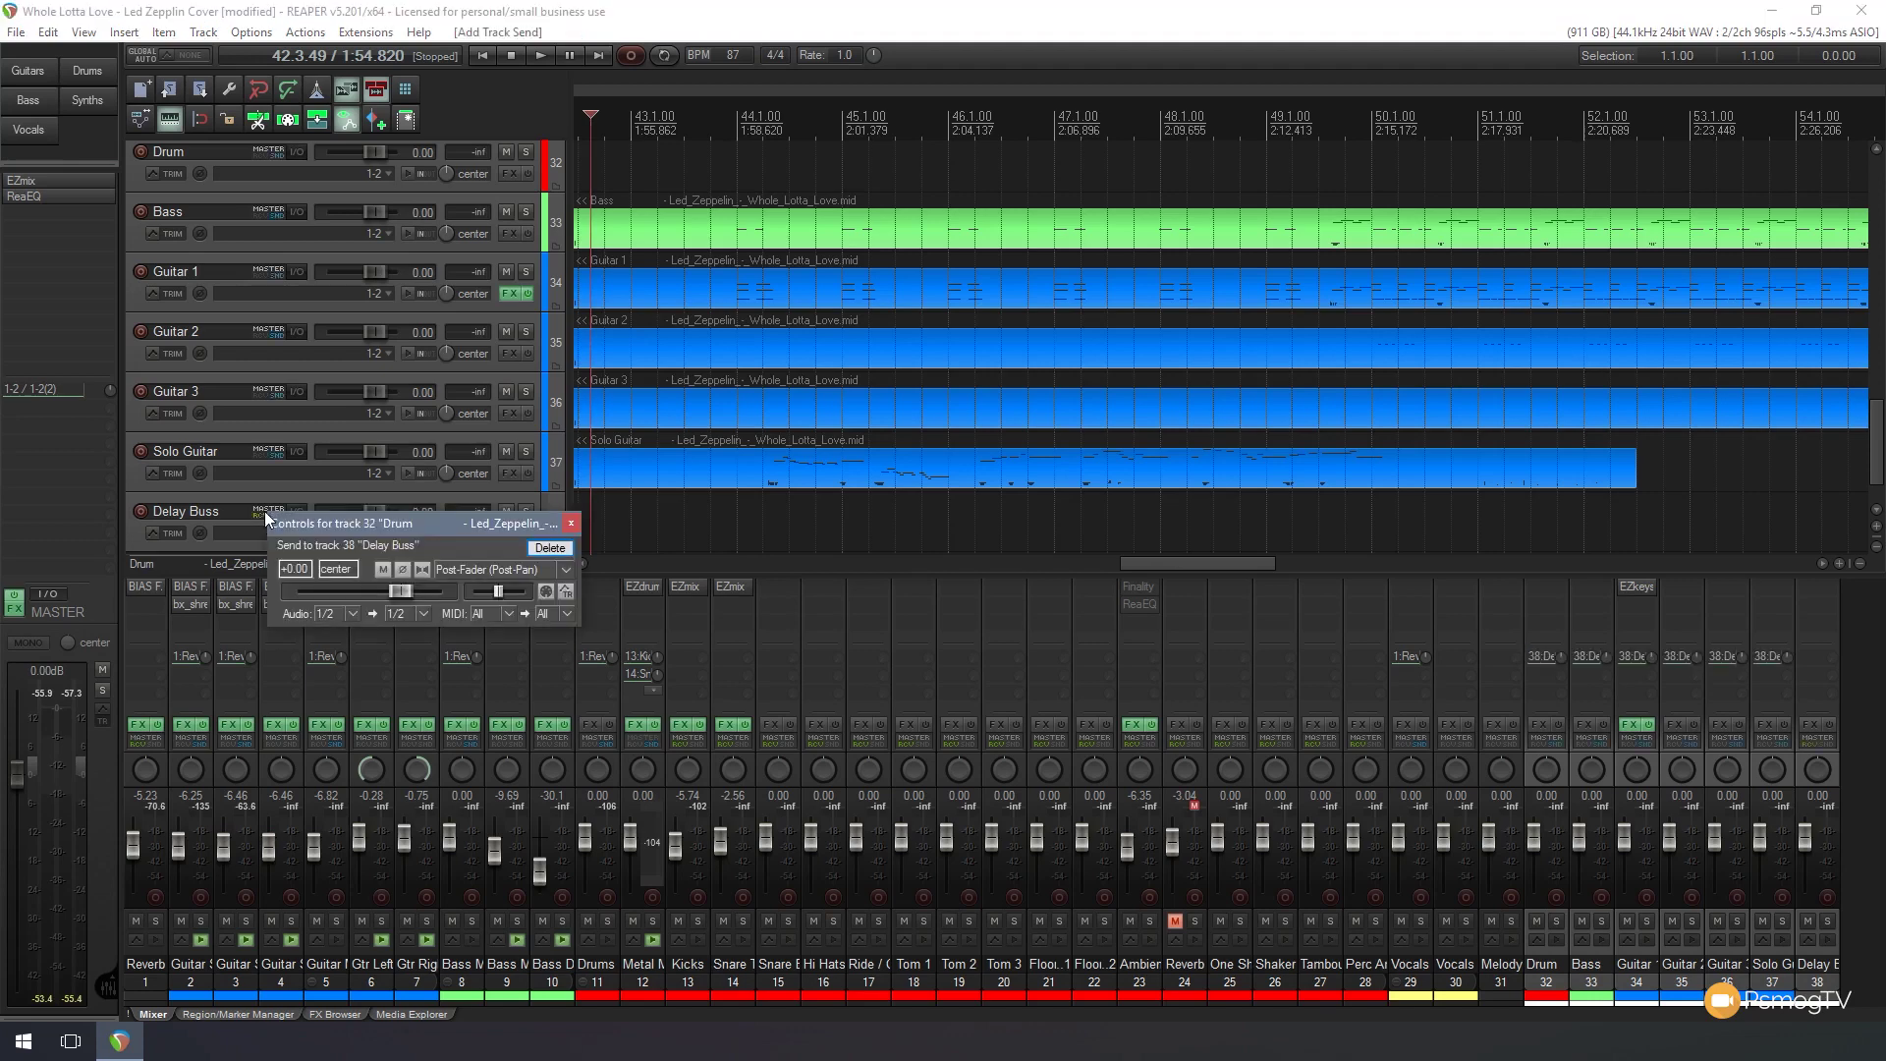
{"action": "left_click", "coordinate": [570, 526]}
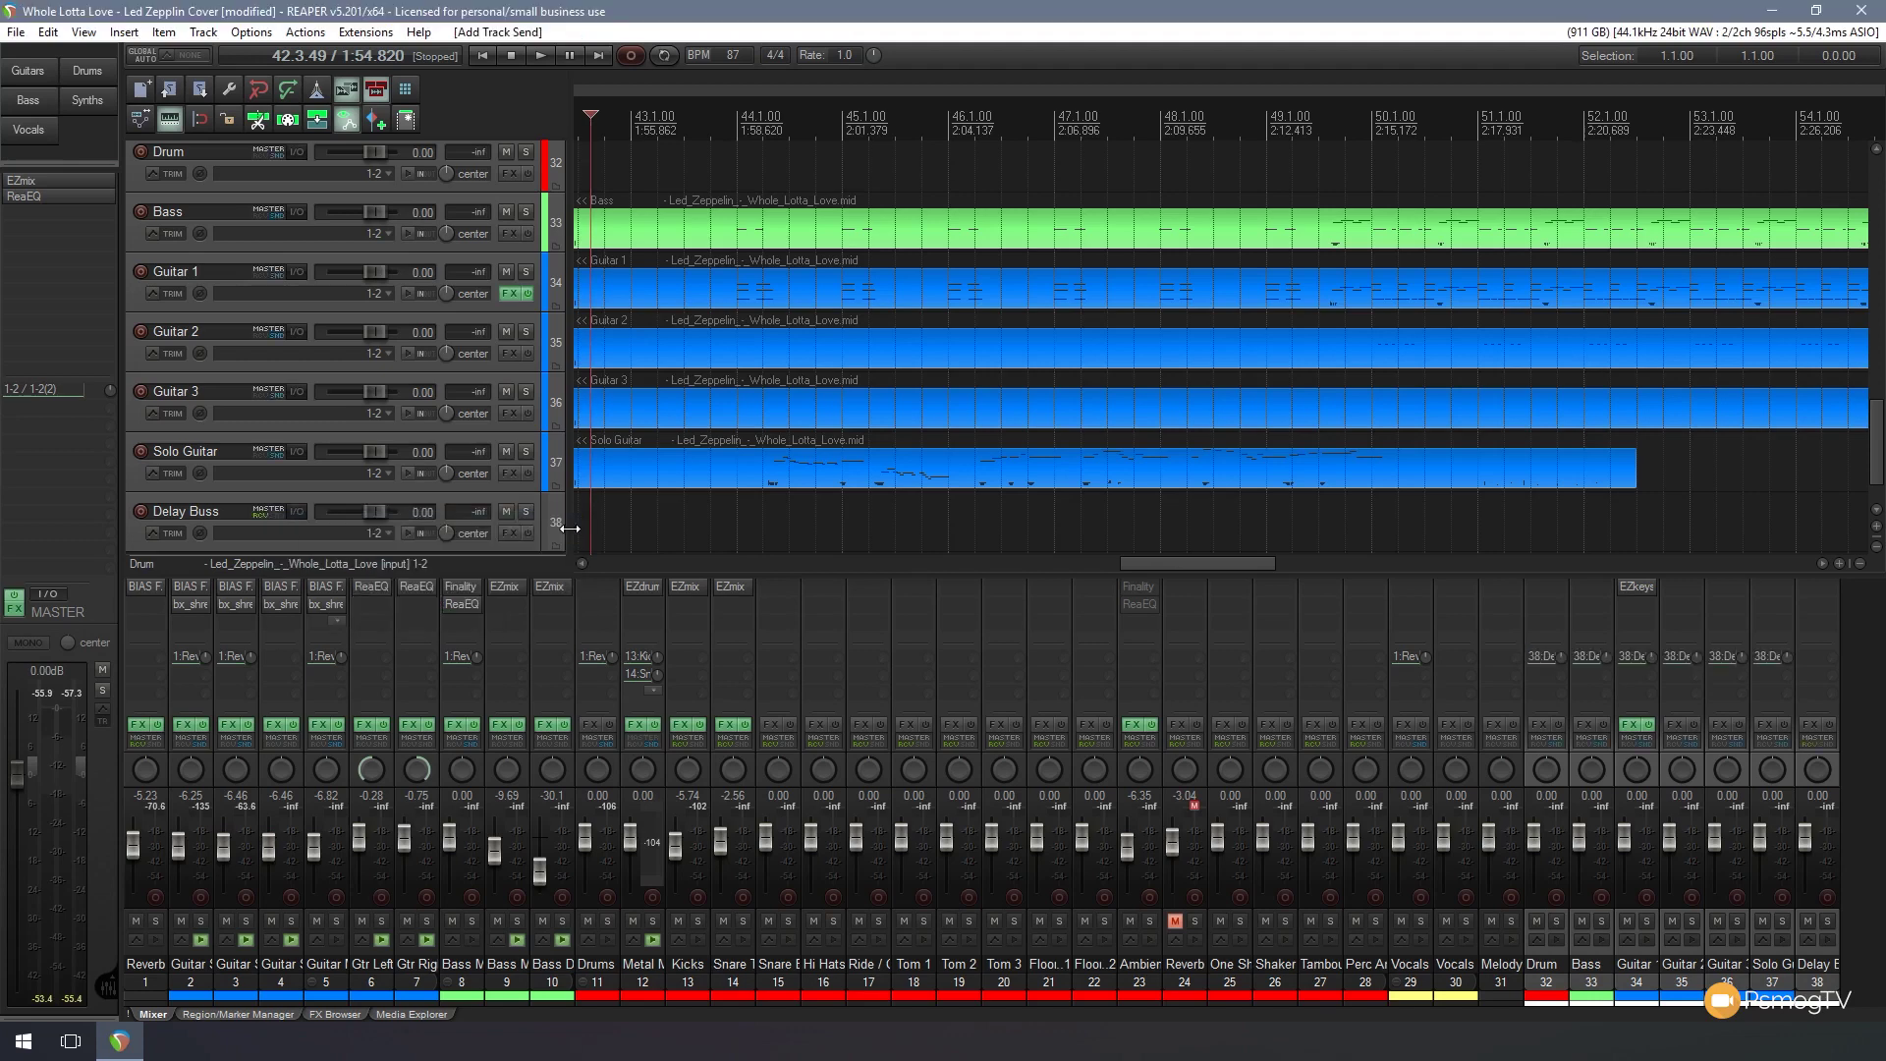
{"action": "left_click", "coordinate": [267, 511]}
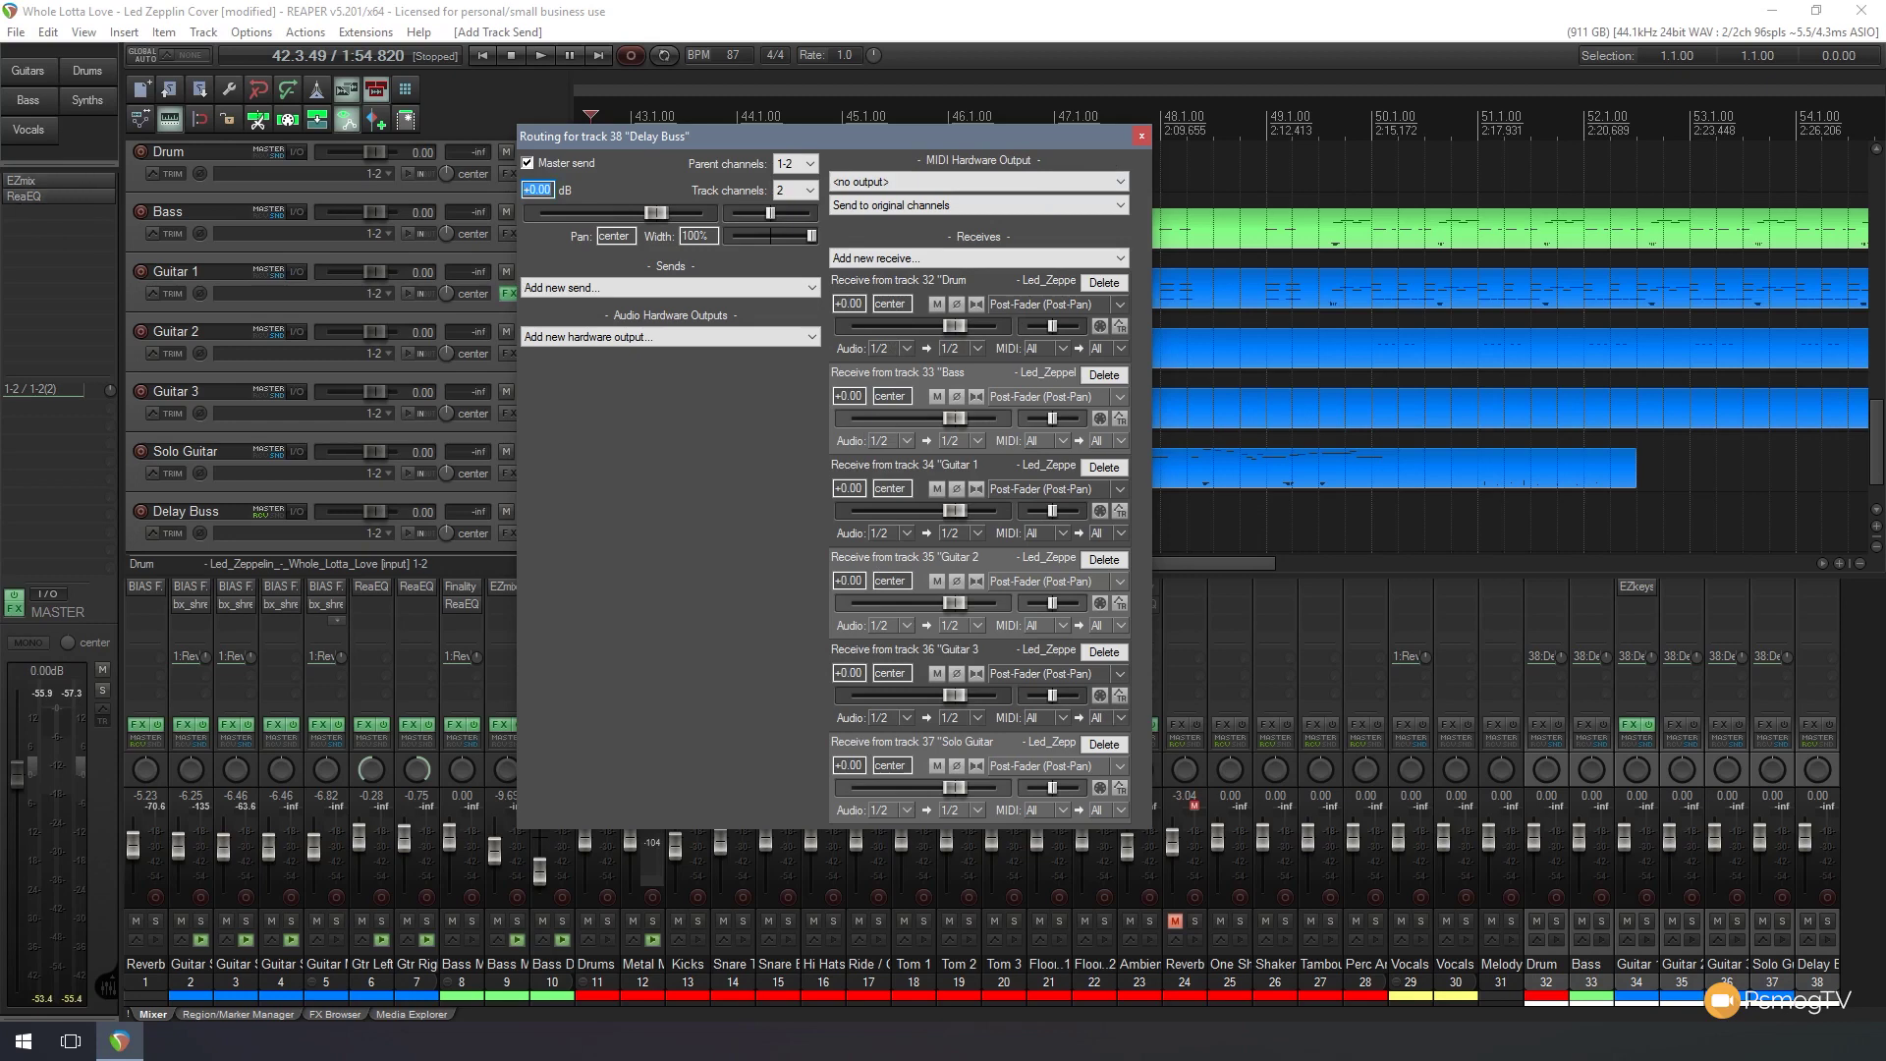
{"action": "left_click", "coordinate": [700, 26]}
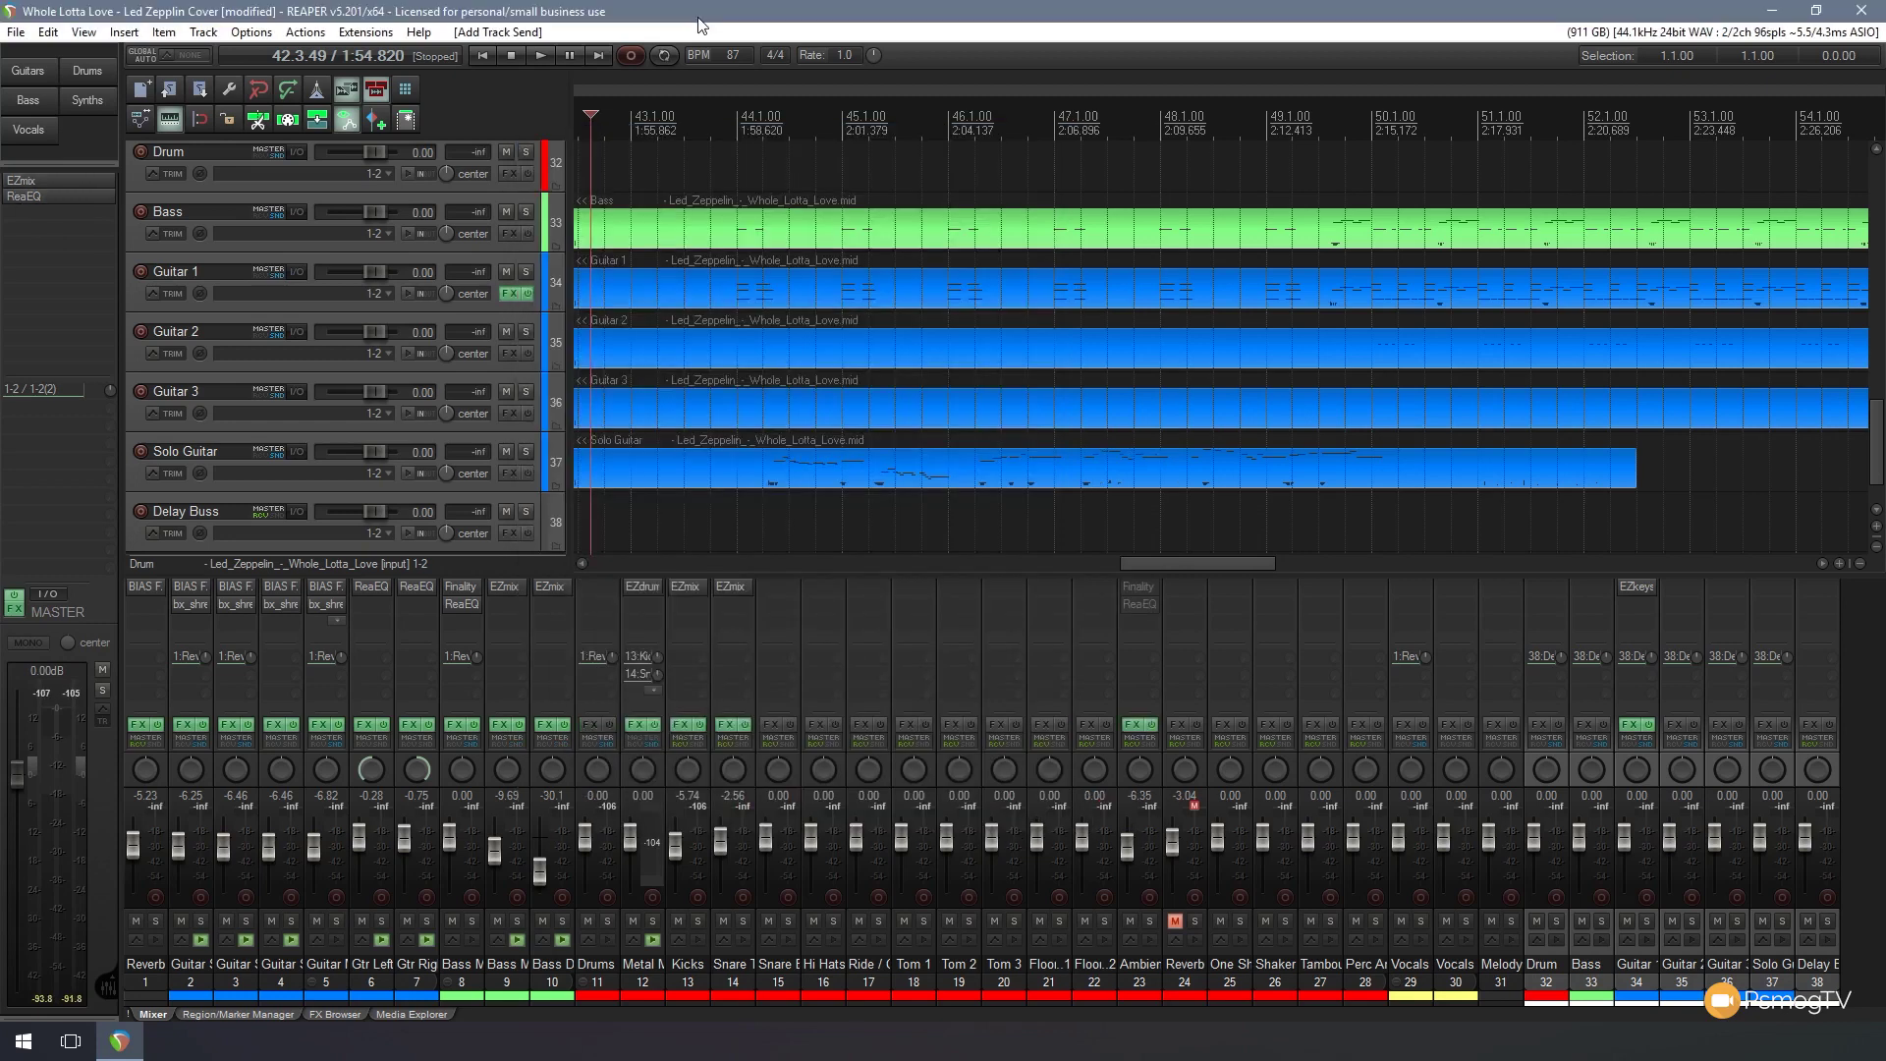